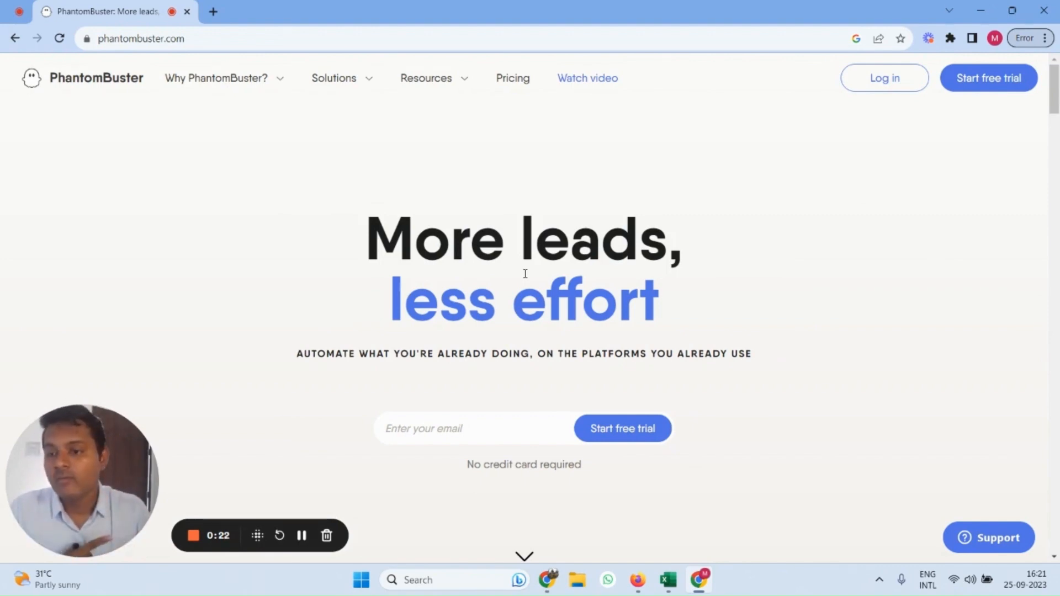
# Open the full PhantomBuster solutions catalogue and browse its featured phantoms, flows and category filters
pyautogui.moveTo(365, 81)
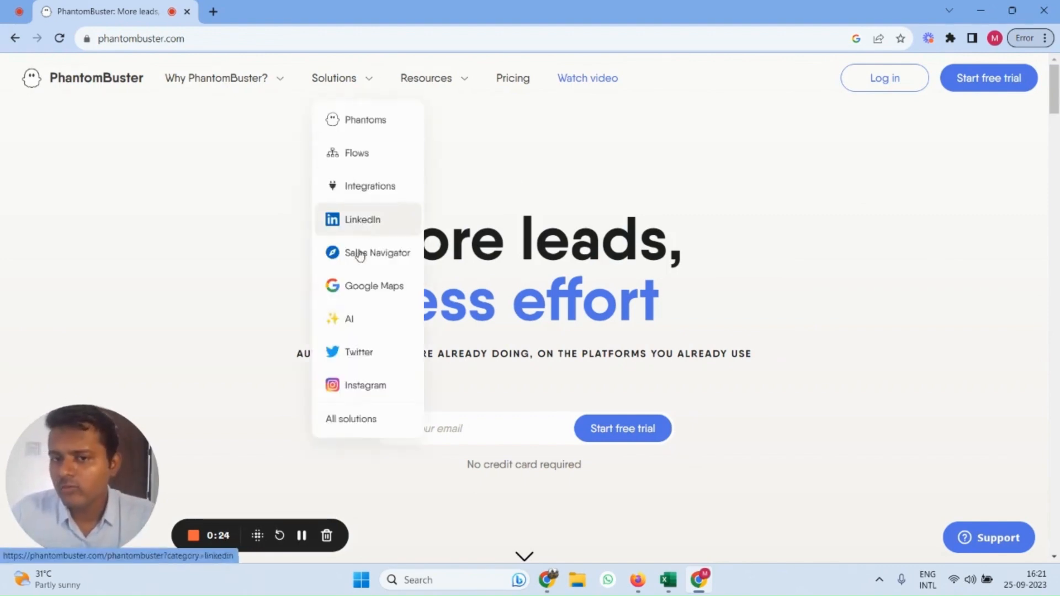
pyautogui.click(353, 420)
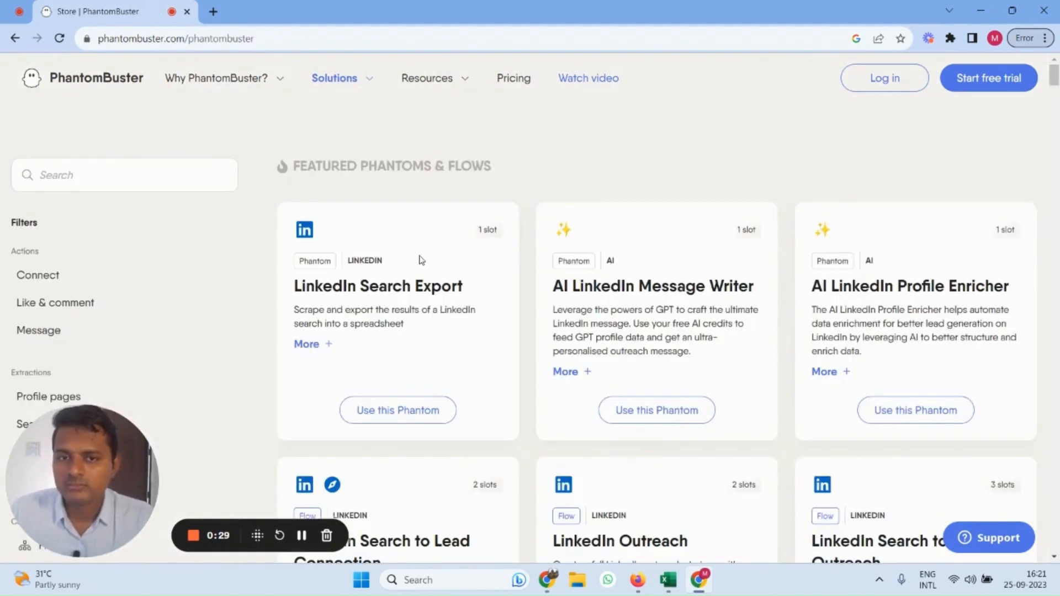
pyautogui.scroll(-4, 374, 310)
pyautogui.moveTo(87, 438); pyautogui.dragTo(529, 373)
pyautogui.scroll(-1, 282, 391)
pyautogui.scroll(-3, 102, 286)
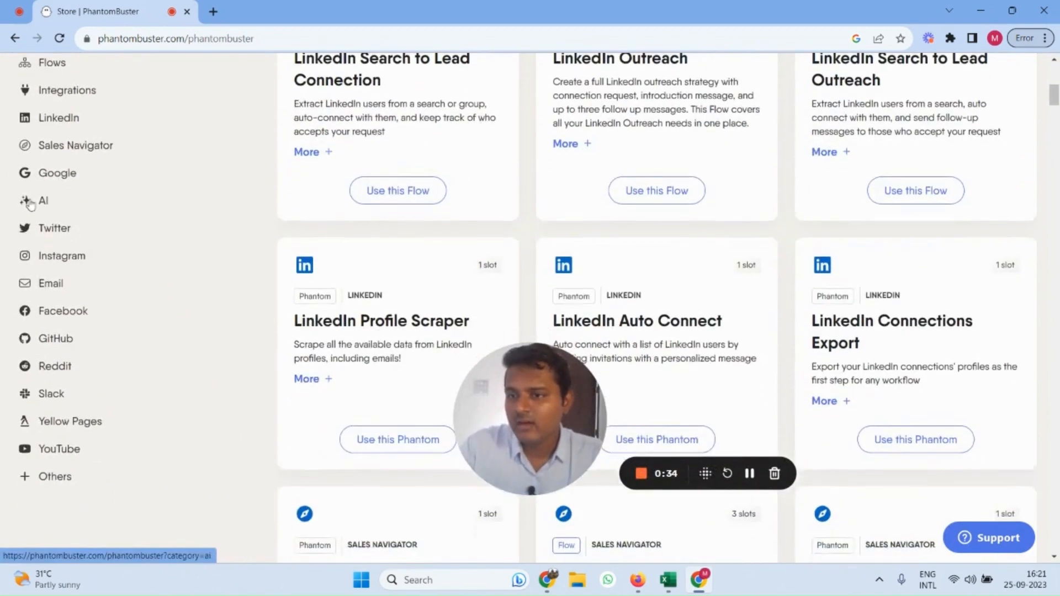
pyautogui.scroll(2, 66, 307)
pyautogui.scroll(-1, 53, 354)
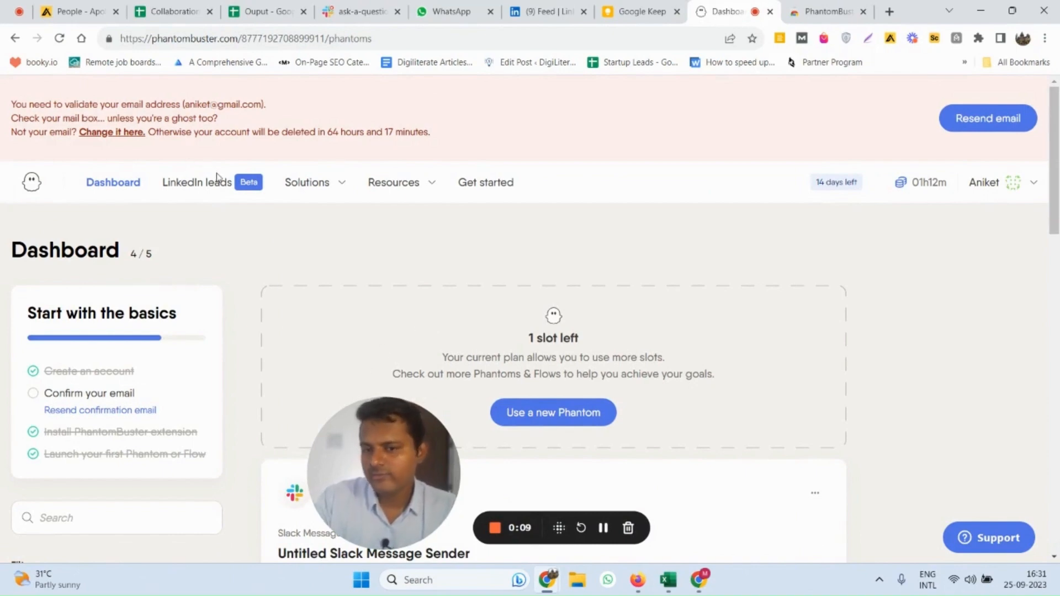
# Check the PhantomBuster extension's page in the Chrome Web Store, switching back to the PhantomBuster dashboard when done
pyautogui.scroll(-1, 170, 317)
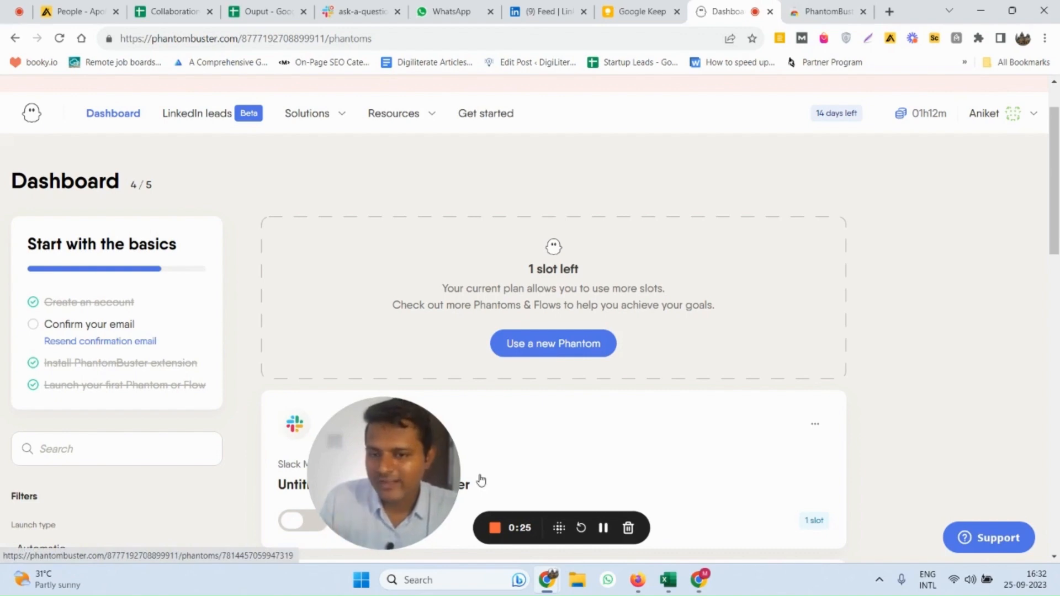
pyautogui.click(823, 11)
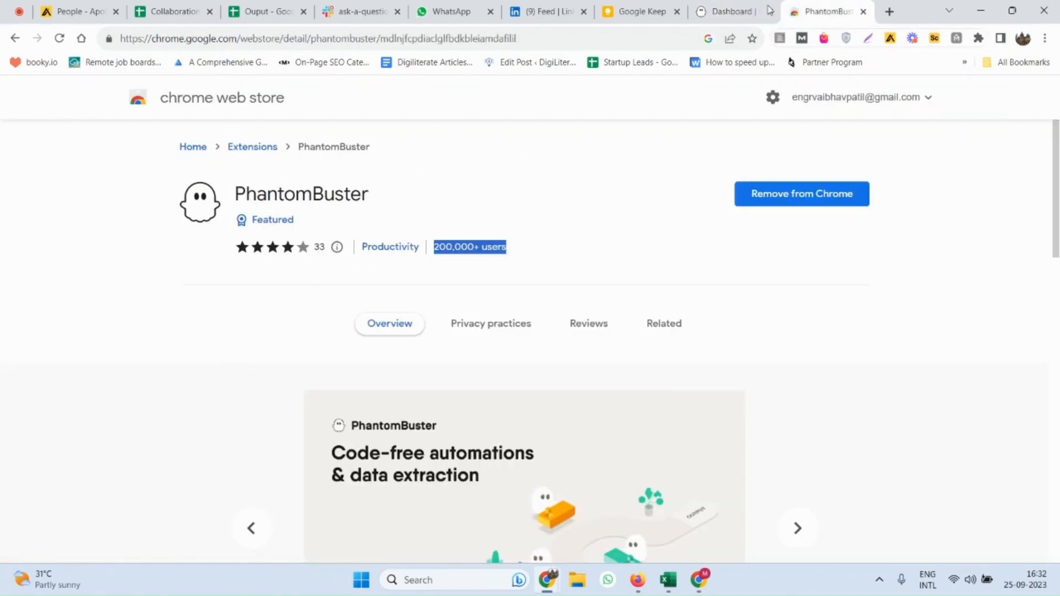
pyautogui.click(769, 10)
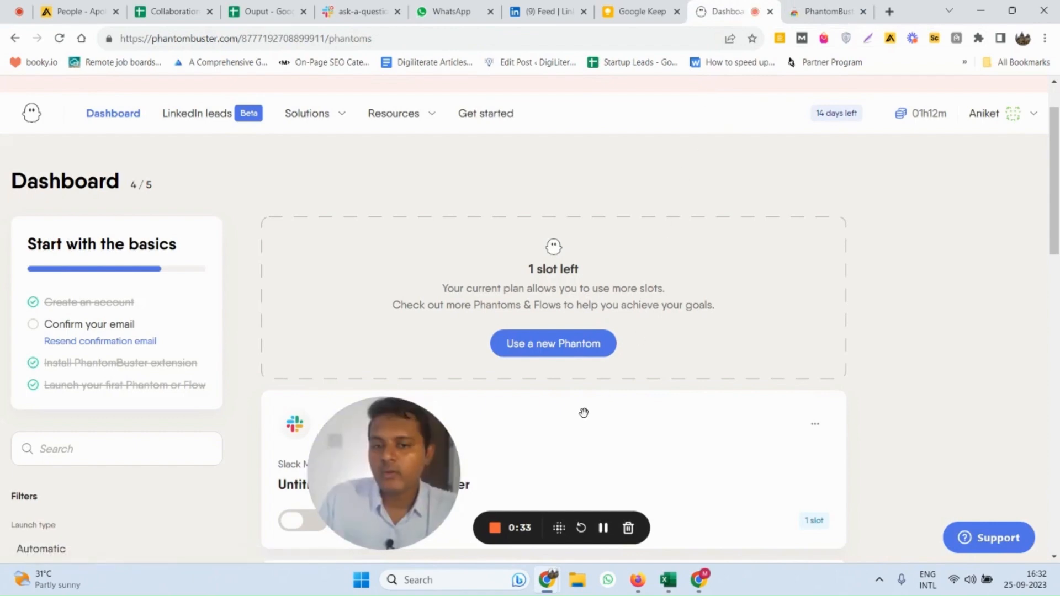
# Look through the phantoms already set up on the dashboard and their launch settings
pyautogui.scroll(-4, 383, 315)
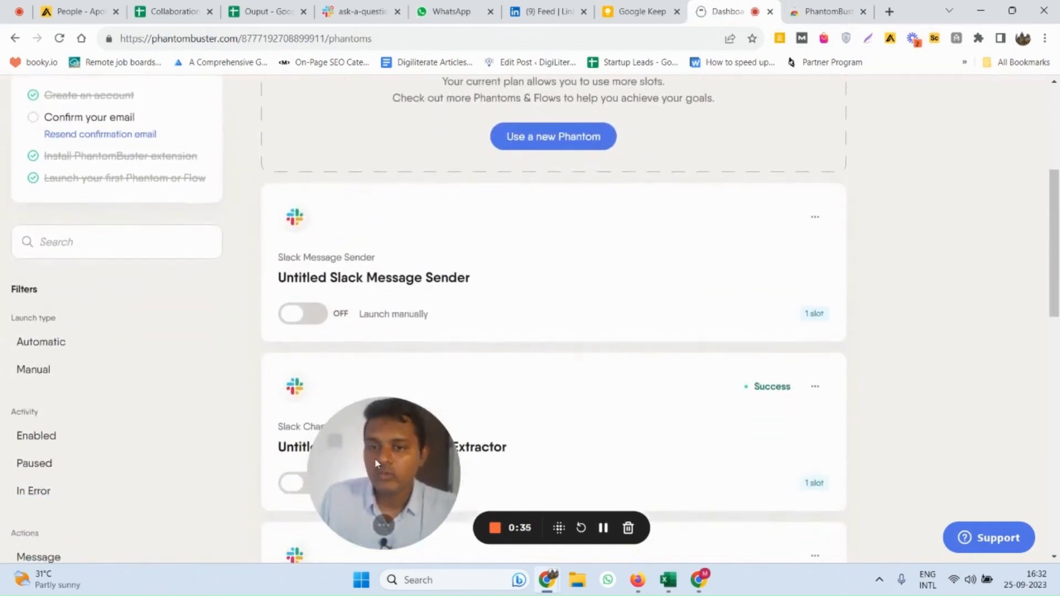
pyautogui.moveTo(374, 458); pyautogui.dragTo(124, 462)
pyautogui.scroll(5, 133, 276)
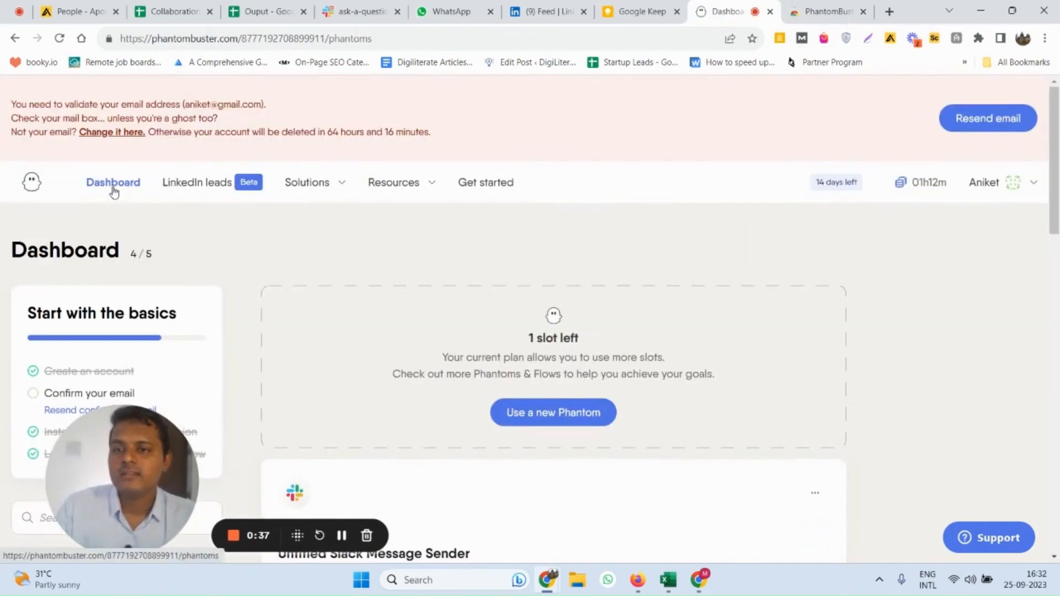
pyautogui.scroll(-8, 663, 355)
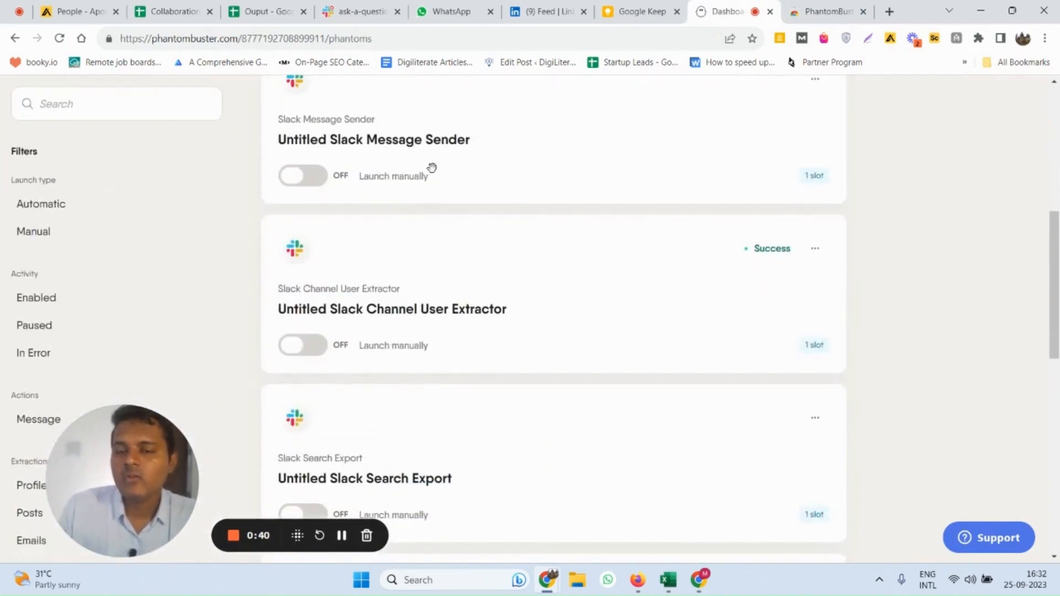
pyautogui.scroll(-5, 432, 167)
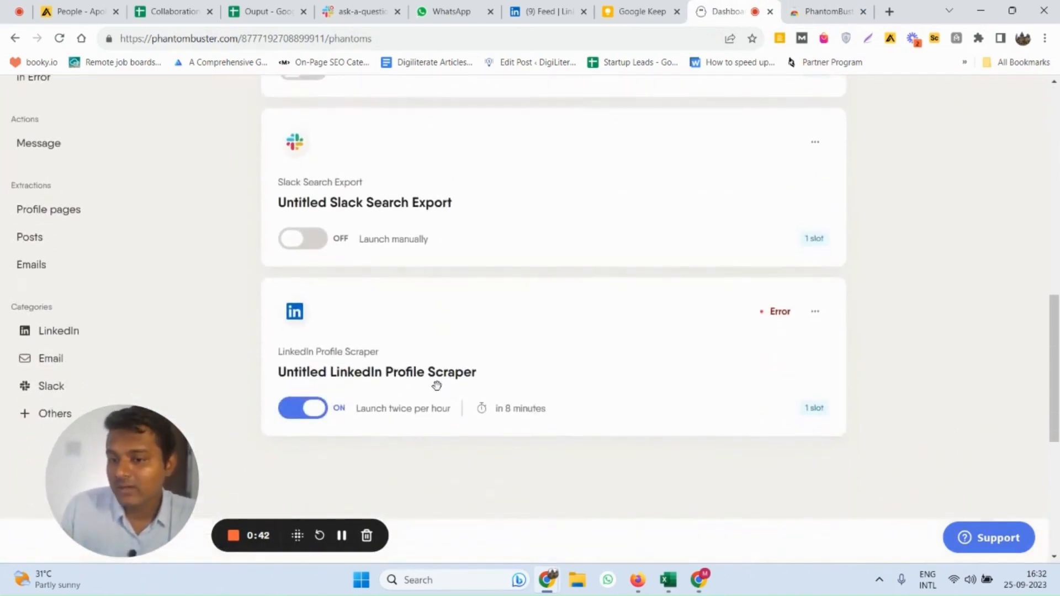
pyautogui.scroll(1, 431, 389)
pyautogui.scroll(1, 403, 339)
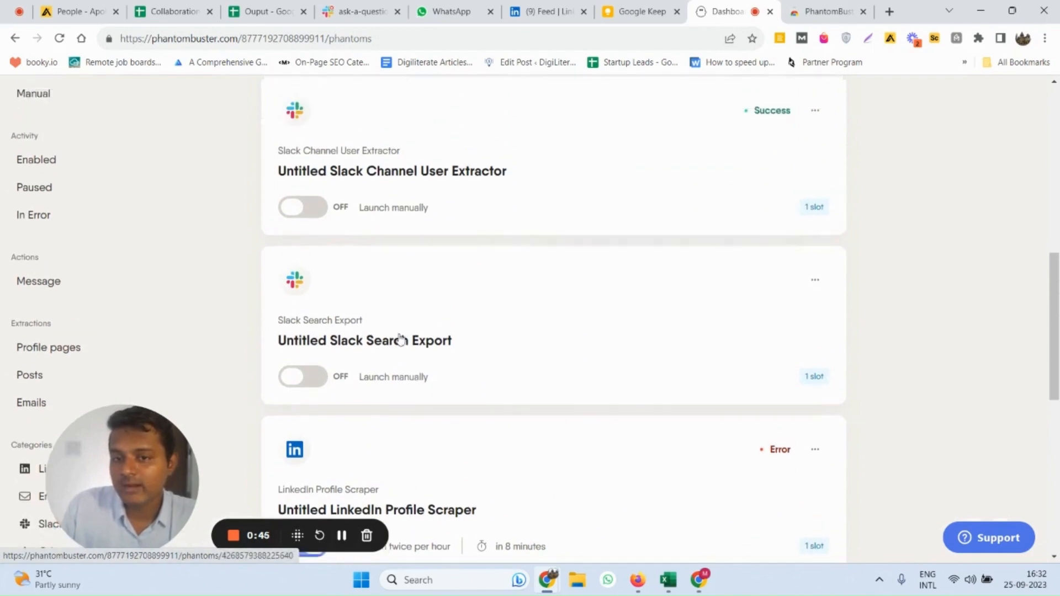
pyautogui.scroll(2, 417, 334)
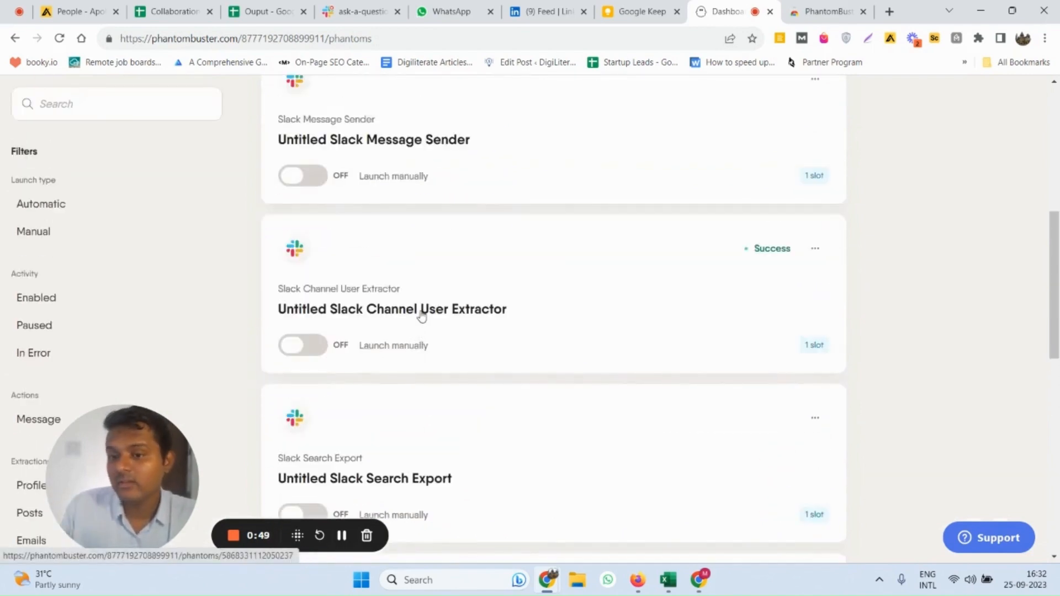
pyautogui.scroll(4, 418, 290)
pyautogui.scroll(2, 419, 287)
pyautogui.scroll(-4, 419, 286)
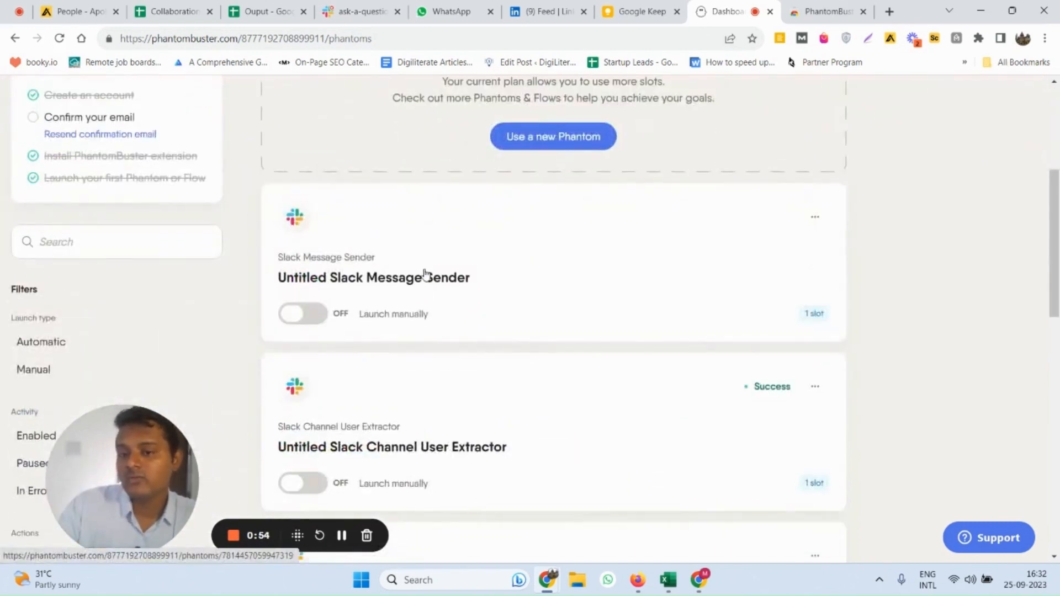
pyautogui.scroll(-6, 419, 287)
pyautogui.scroll(10, 270, 343)
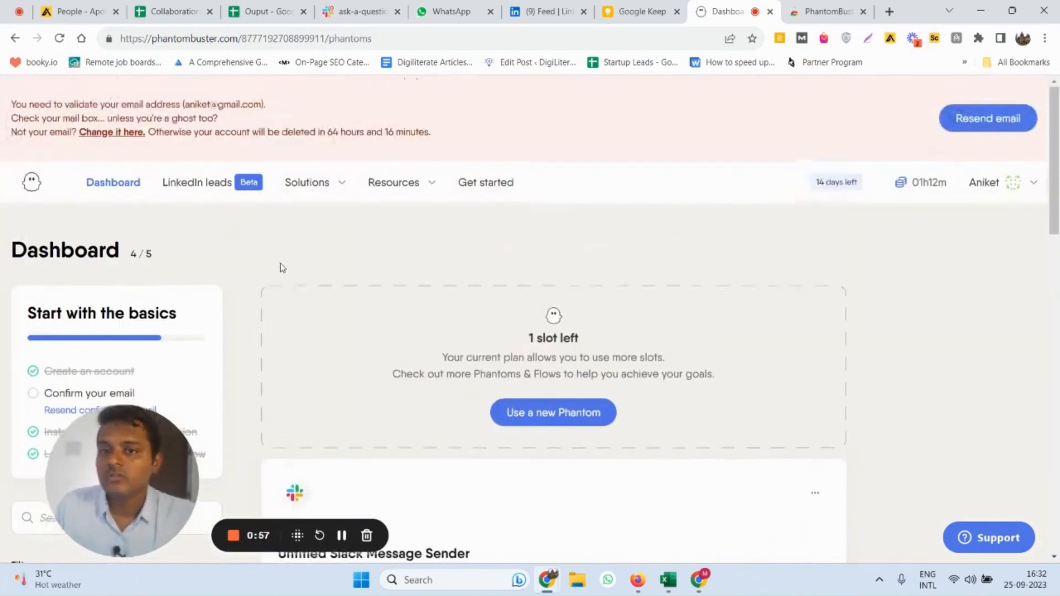
# Open the catalogue of all solutions and filter it by the Slack category
pyautogui.moveTo(319, 195)
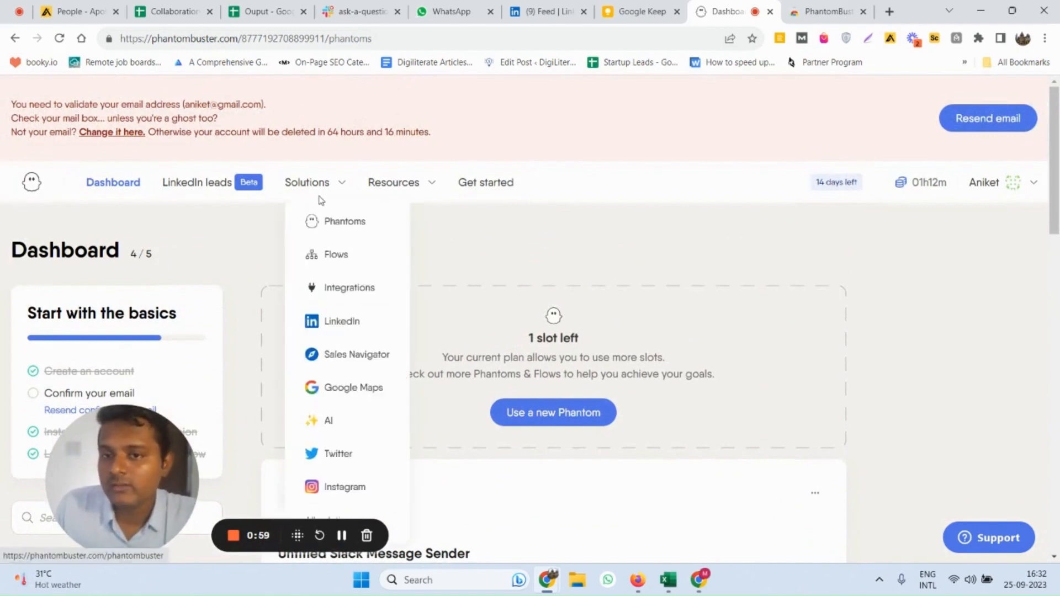
pyautogui.scroll(-1, 337, 331)
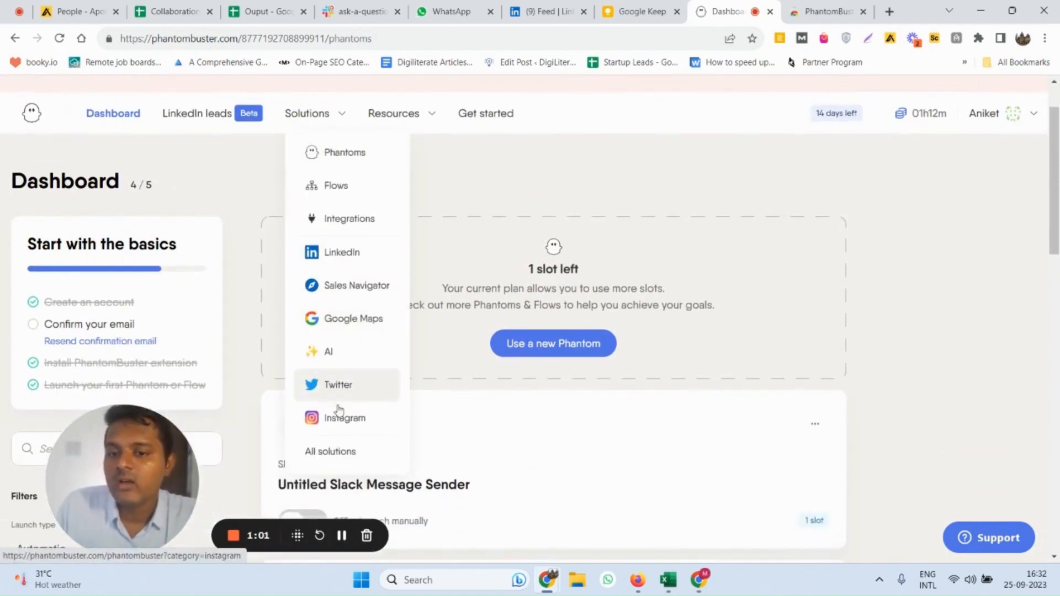
pyautogui.click(338, 461)
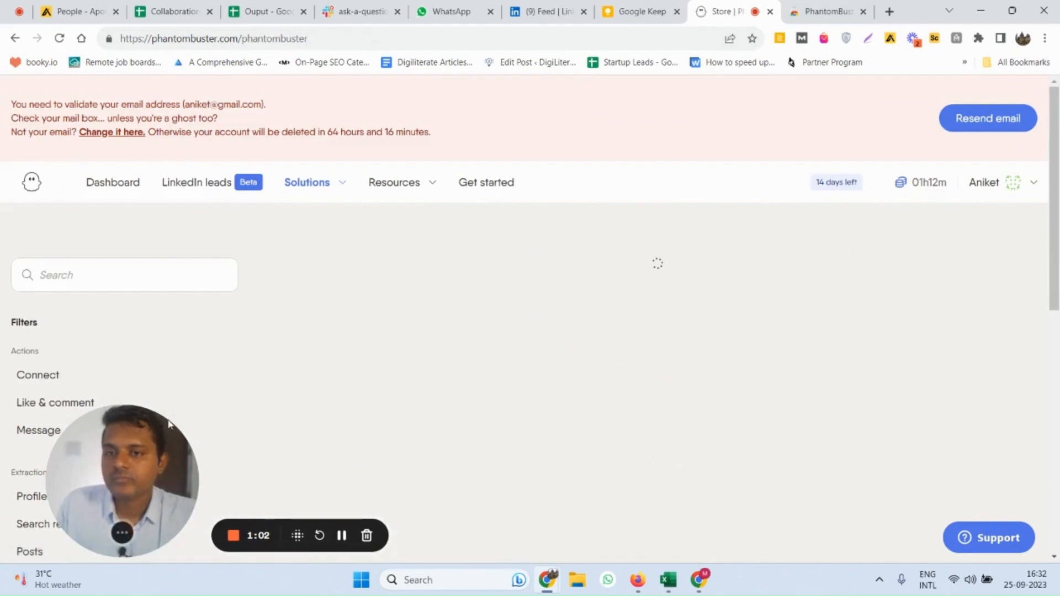
pyautogui.scroll(-1, 426, 431)
pyautogui.moveTo(429, 431); pyautogui.dragTo(596, 431)
pyautogui.scroll(-3, 162, 318)
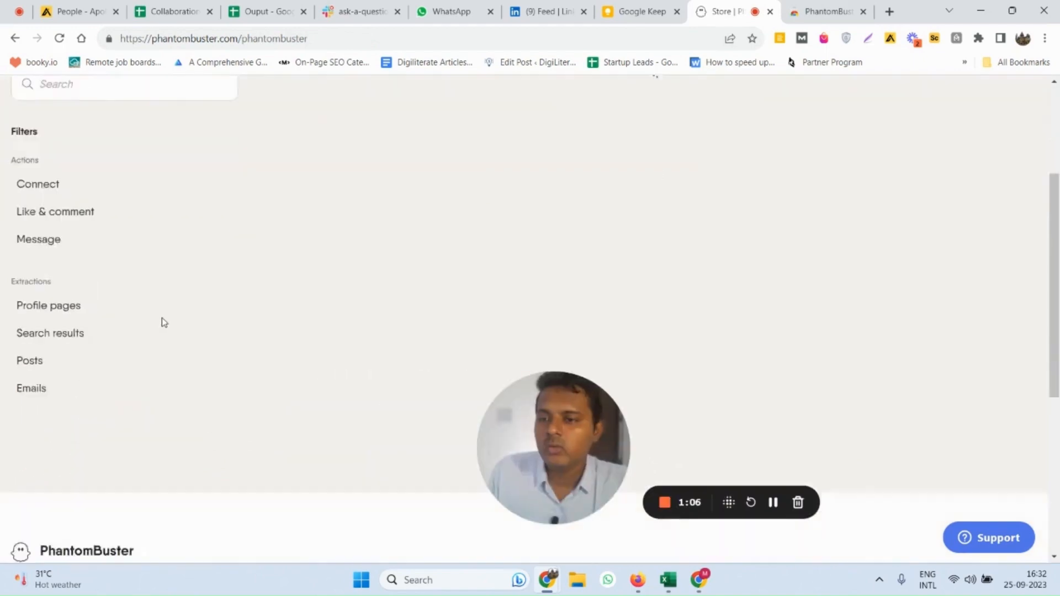
pyautogui.scroll(4, 164, 330)
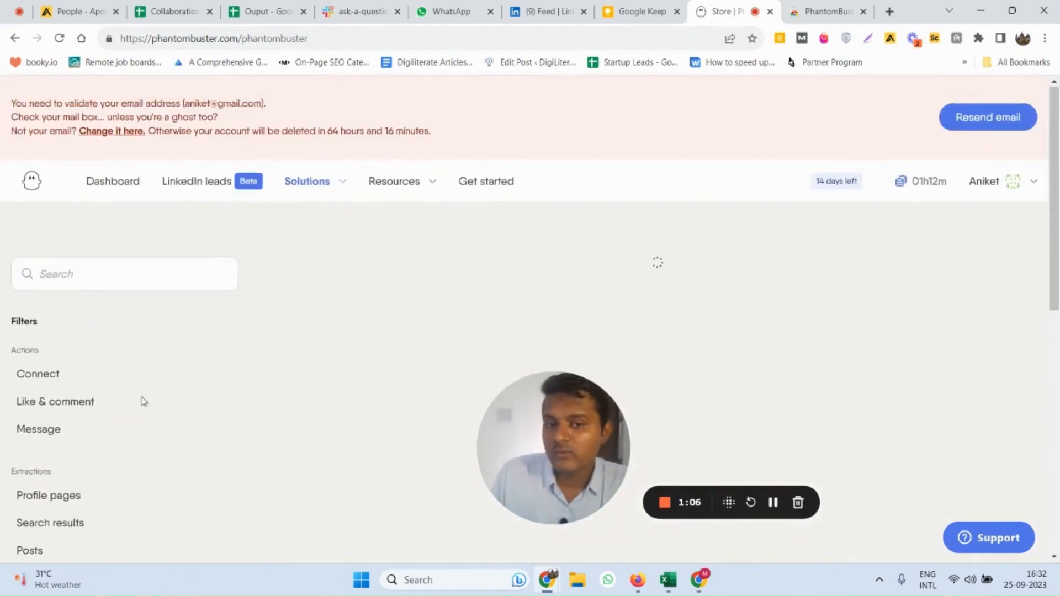
pyautogui.scroll(-8, 118, 329)
pyautogui.scroll(-3, 90, 346)
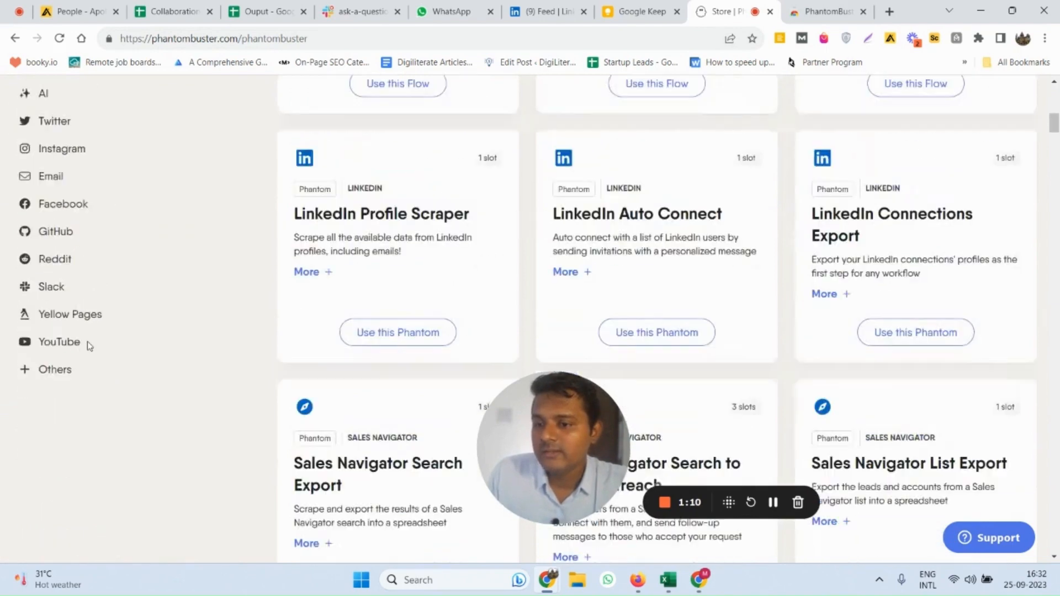
pyautogui.click(58, 295)
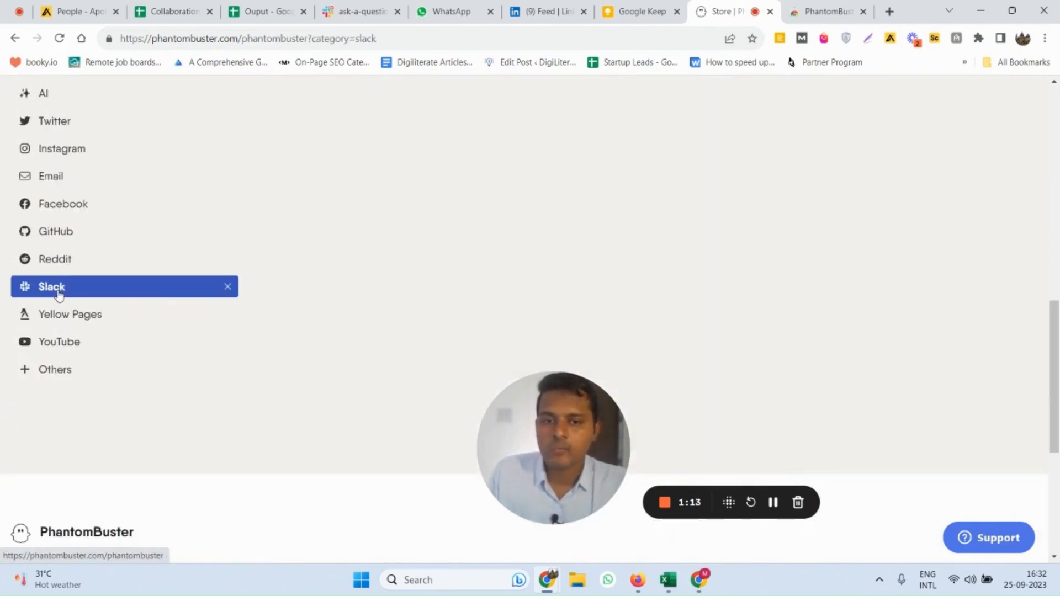
# Choose the Slack Channel User Extractor phantom from the Slack results to start its setup
pyautogui.moveTo(549, 455); pyautogui.dragTo(77, 468)
pyautogui.scroll(6, 495, 337)
pyautogui.scroll(1, 414, 257)
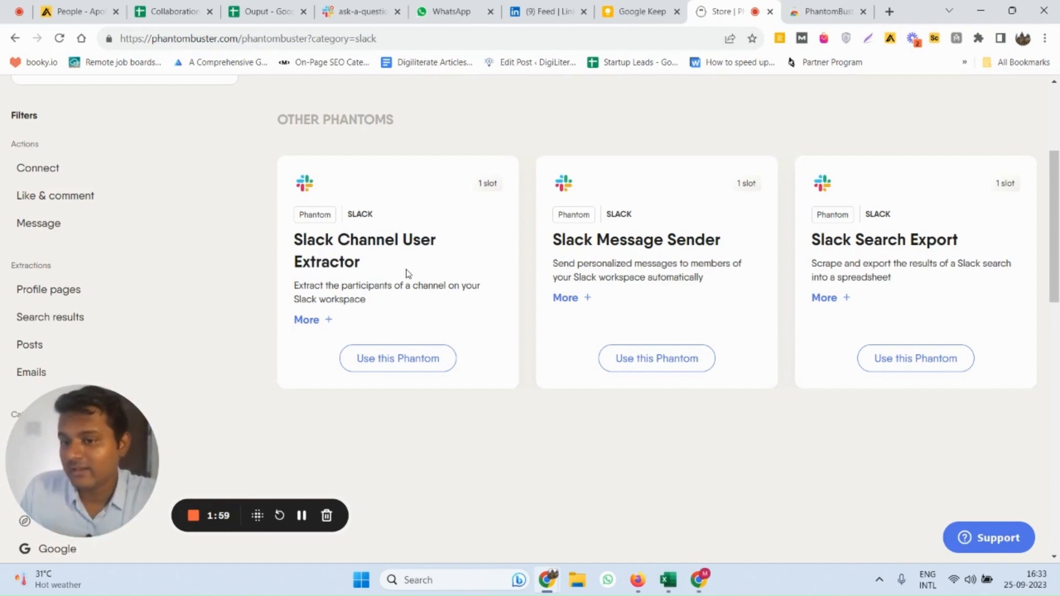
pyautogui.scroll(1, 406, 287)
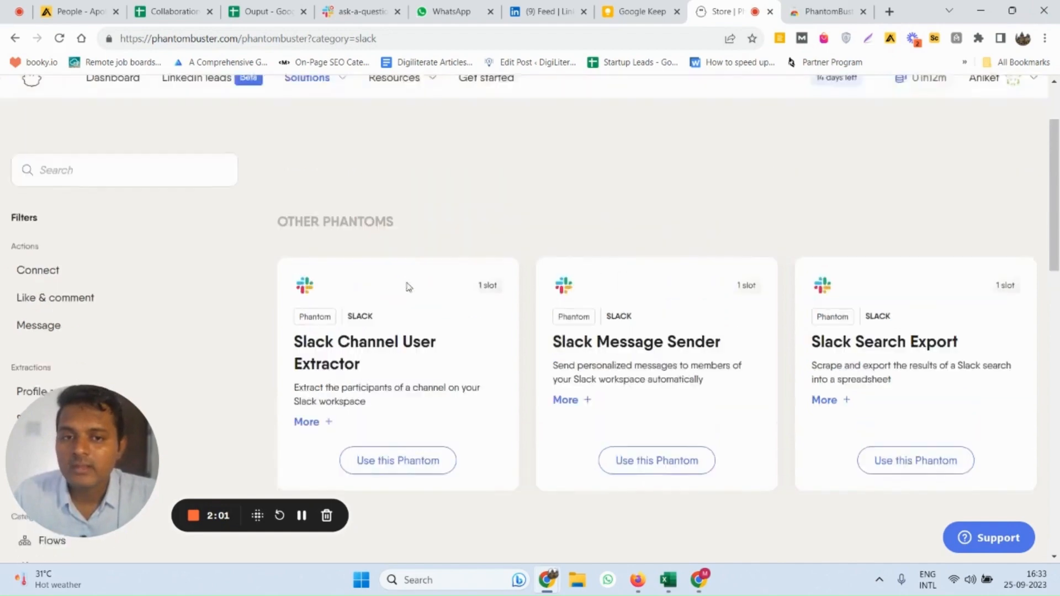
pyautogui.scroll(-1, 407, 287)
pyautogui.click(386, 360)
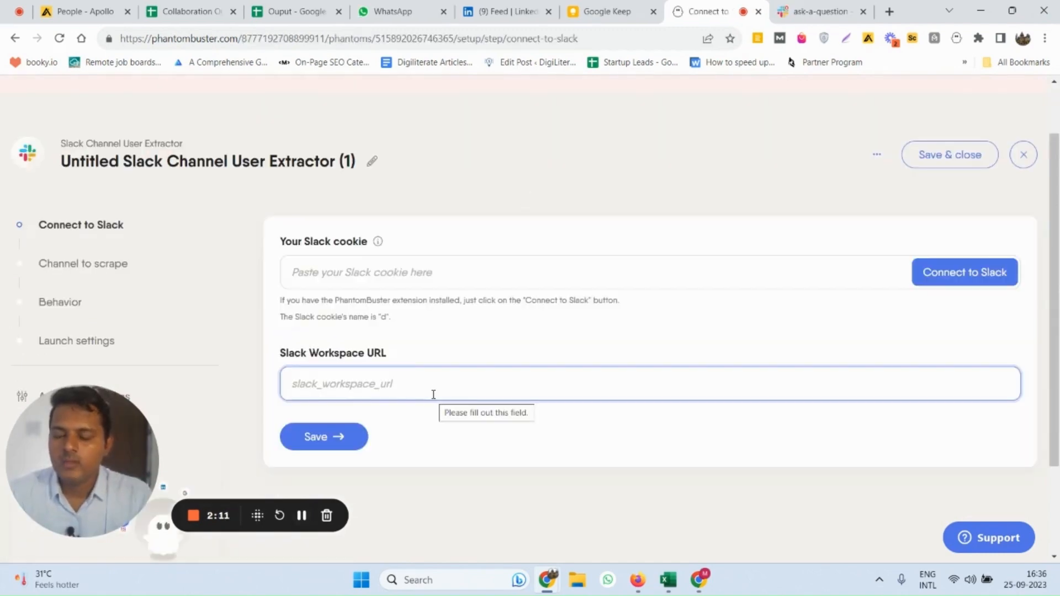
# Connect the phantom to Slack through the browser extension to fill in the Slack cookie
pyautogui.click(397, 272)
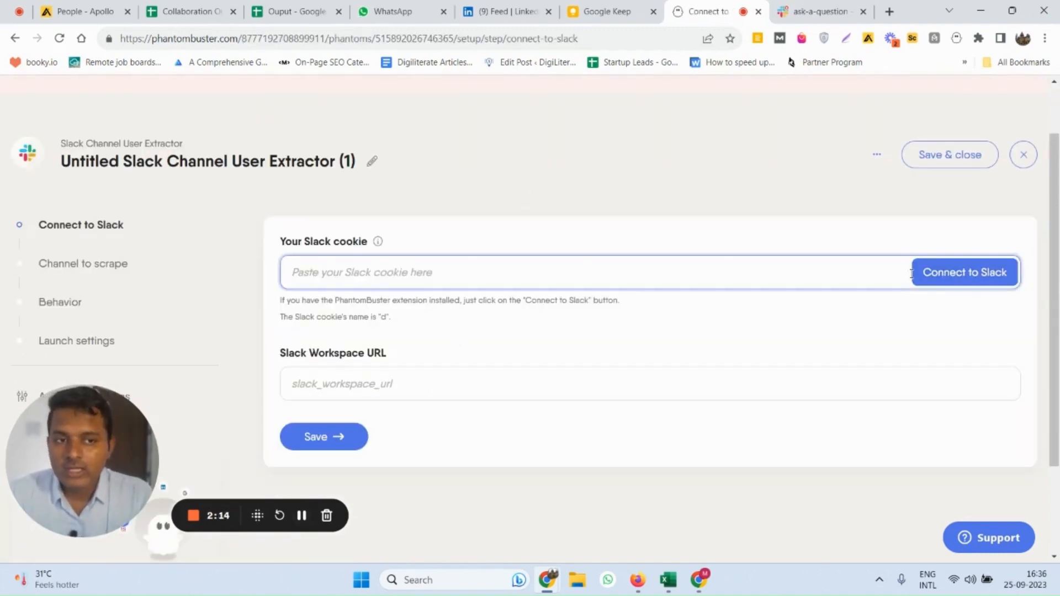
pyautogui.click(939, 272)
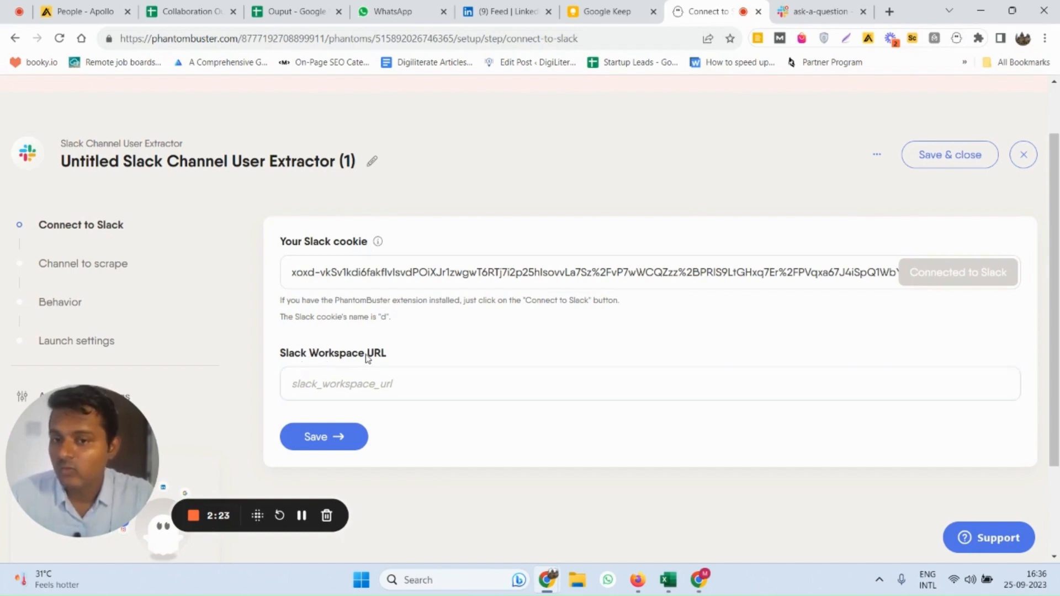
pyautogui.click(350, 381)
# Switch to Slack and copy the PLG workspace's URL, productledgrowth.slack.com, from the workspace details
pyautogui.click(806, 10)
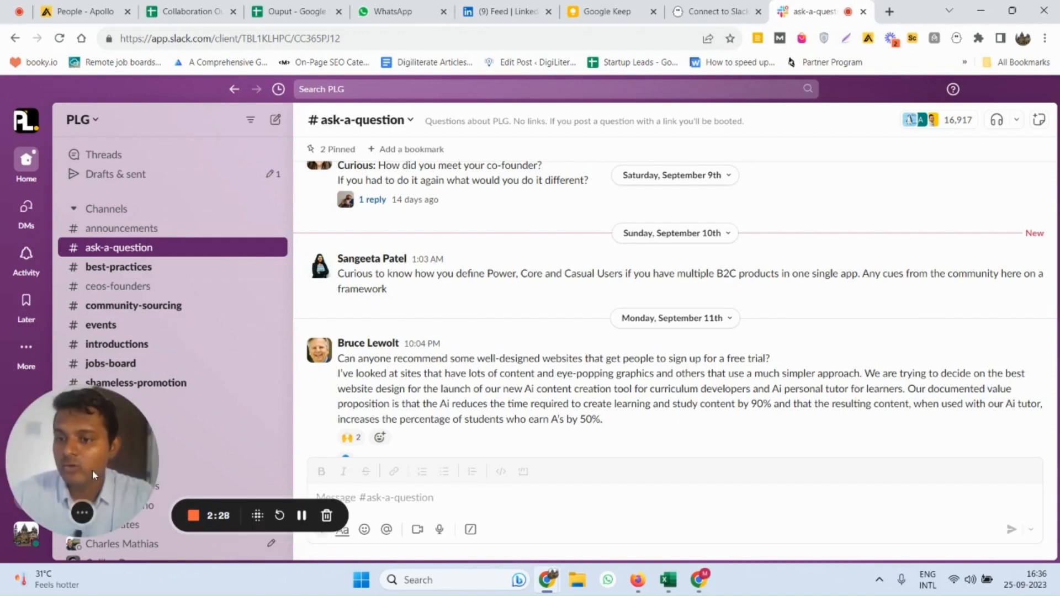
pyautogui.click(82, 119)
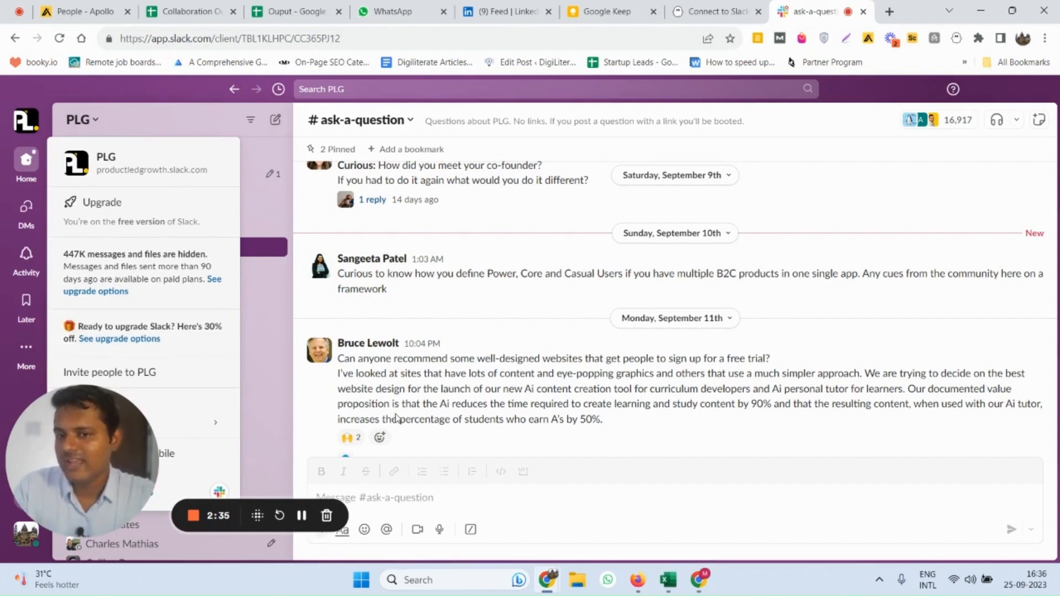
pyautogui.click(405, 388)
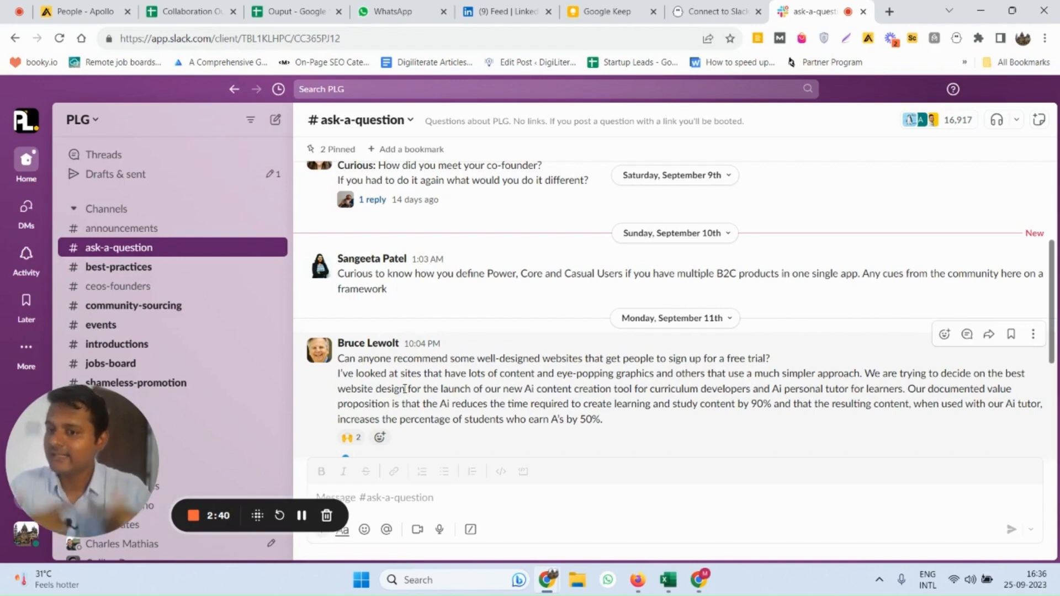
pyautogui.click(83, 119)
pyautogui.moveTo(97, 170); pyautogui.dragTo(208, 170)
pyautogui.hotkey('ctrl', 'c')
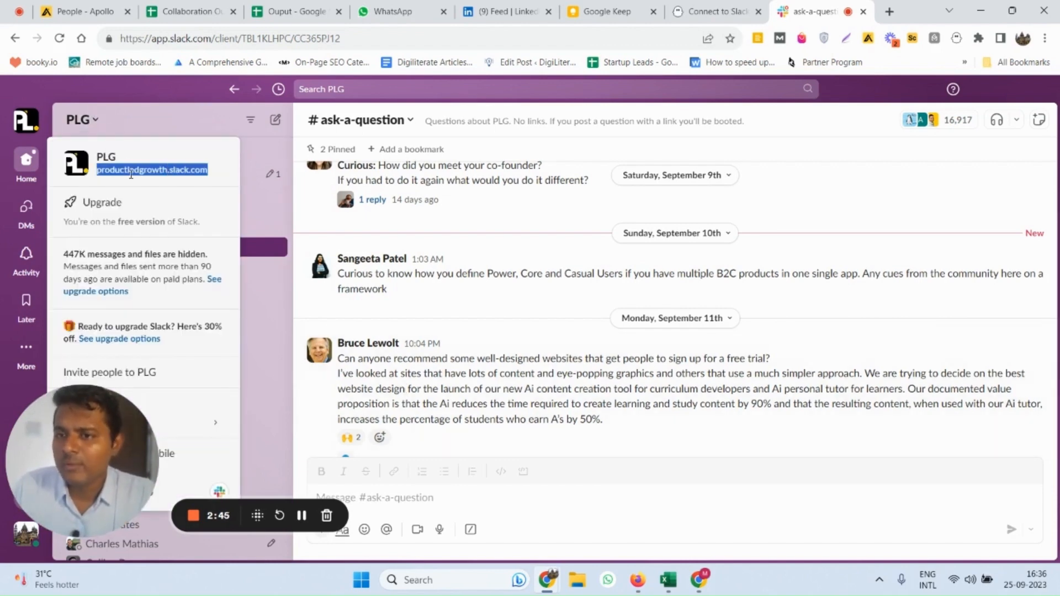
# Back in PhantomBuster, set the Slack Workspace URL to productledgrowth.slack.com and save the connection settings
pyautogui.click(729, 6)
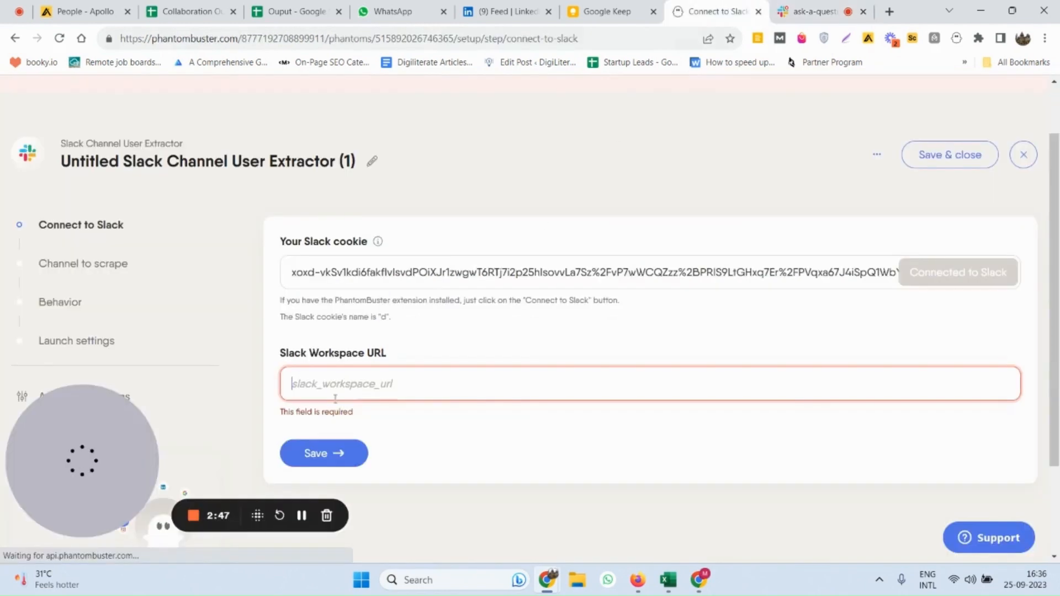
pyautogui.click(412, 389)
pyautogui.hotkey('ctrl', 'v')
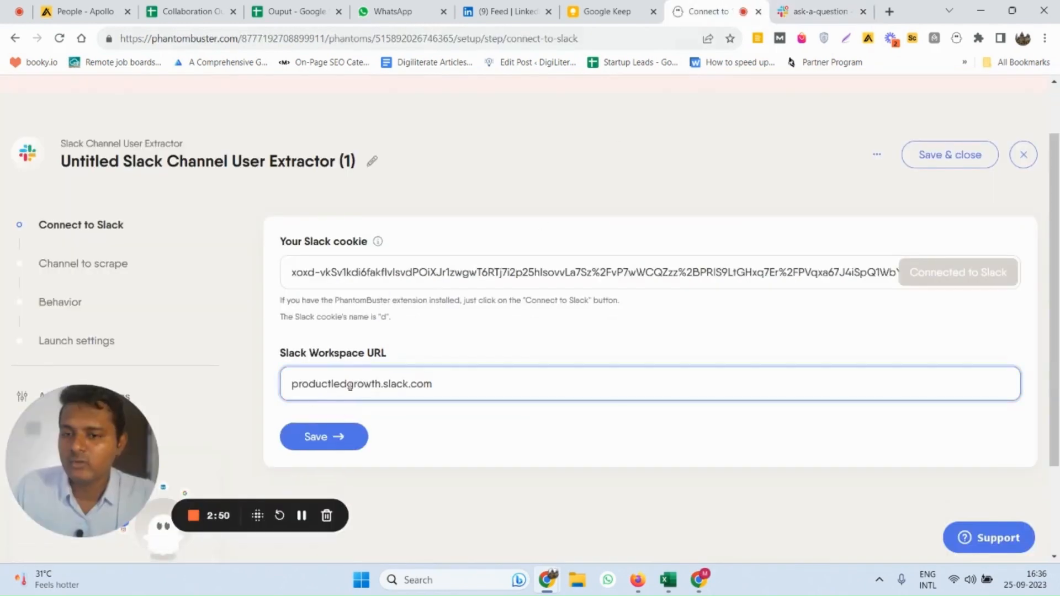
pyautogui.click(332, 439)
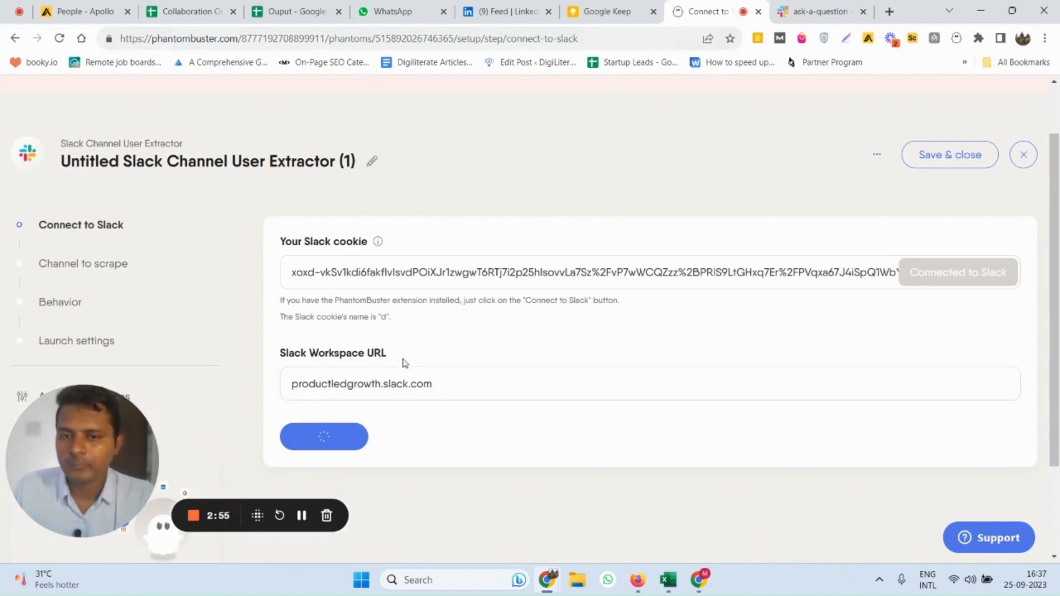
pyautogui.scroll(-3, 402, 363)
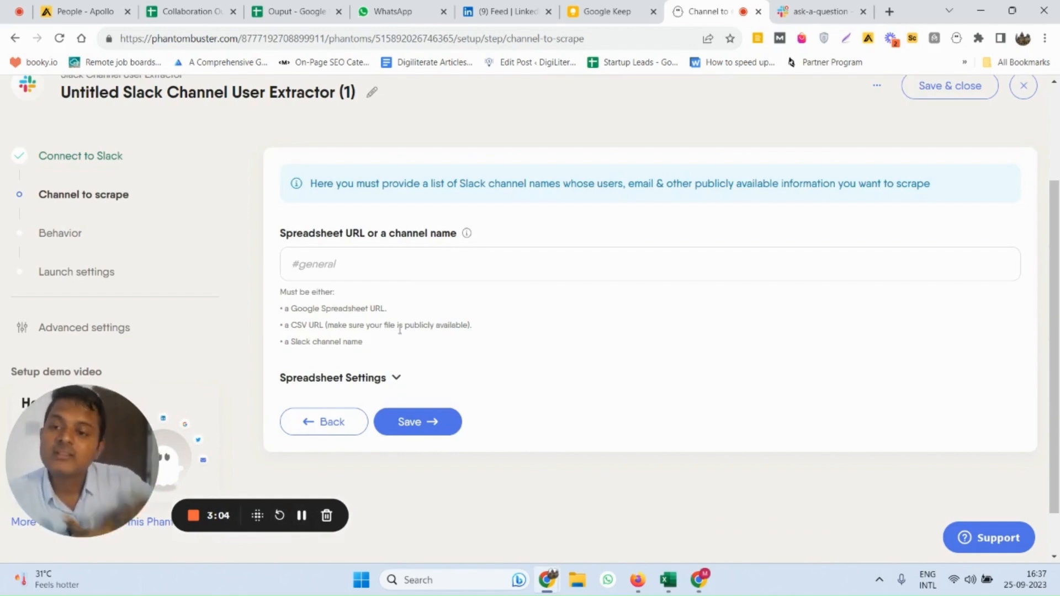
# Switch to Slack, open the announcements channel's details and copy the channel name
pyautogui.click(811, 11)
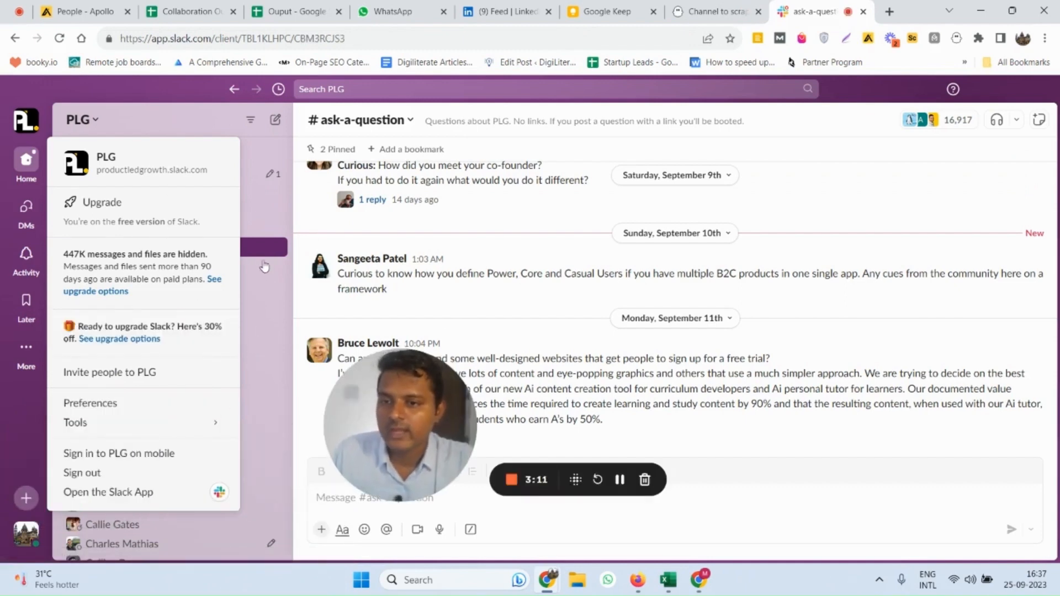
pyautogui.click(259, 345)
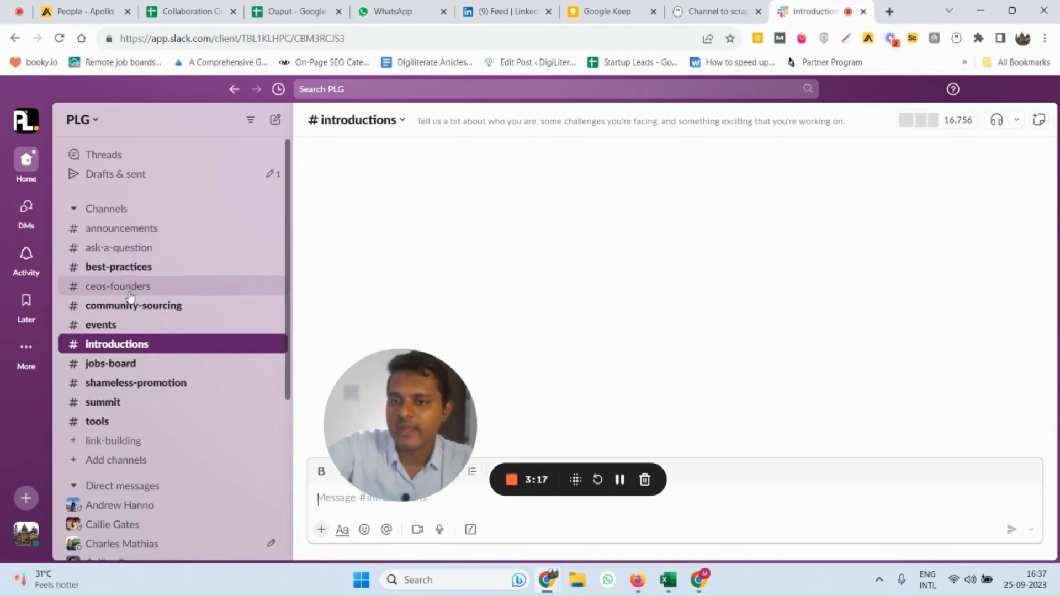
pyautogui.click(121, 235)
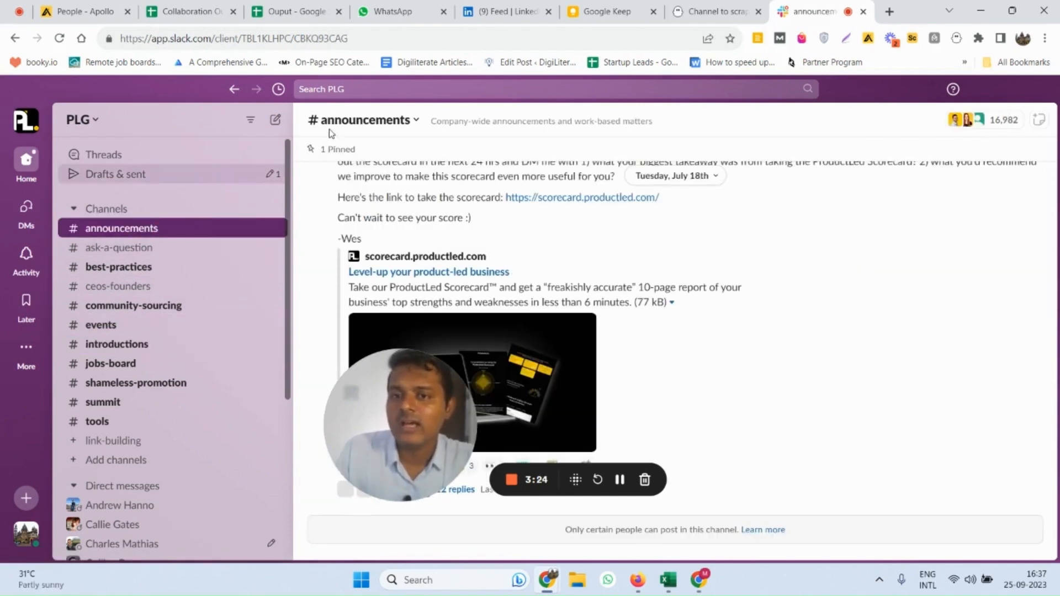
pyautogui.click(409, 140)
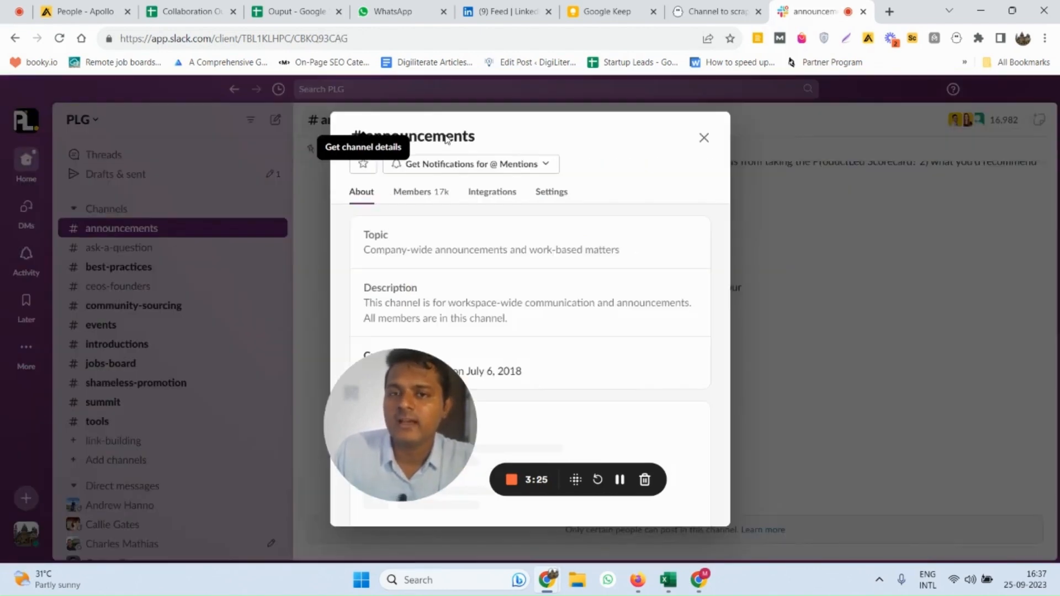
pyautogui.doubleClick(446, 135)
pyautogui.hotkey('ctrl', 'c')
# Back in PhantomBuster, set the channel to scrape to announcements and save the channel settings
pyautogui.click(339, 264)
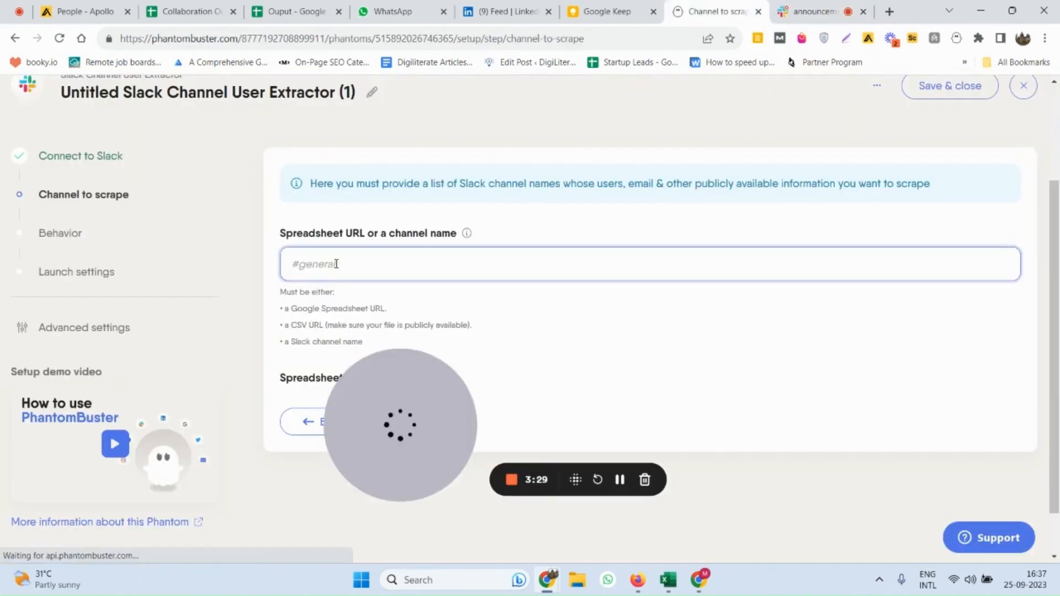
pyautogui.hotkey('ctrl', 'v')
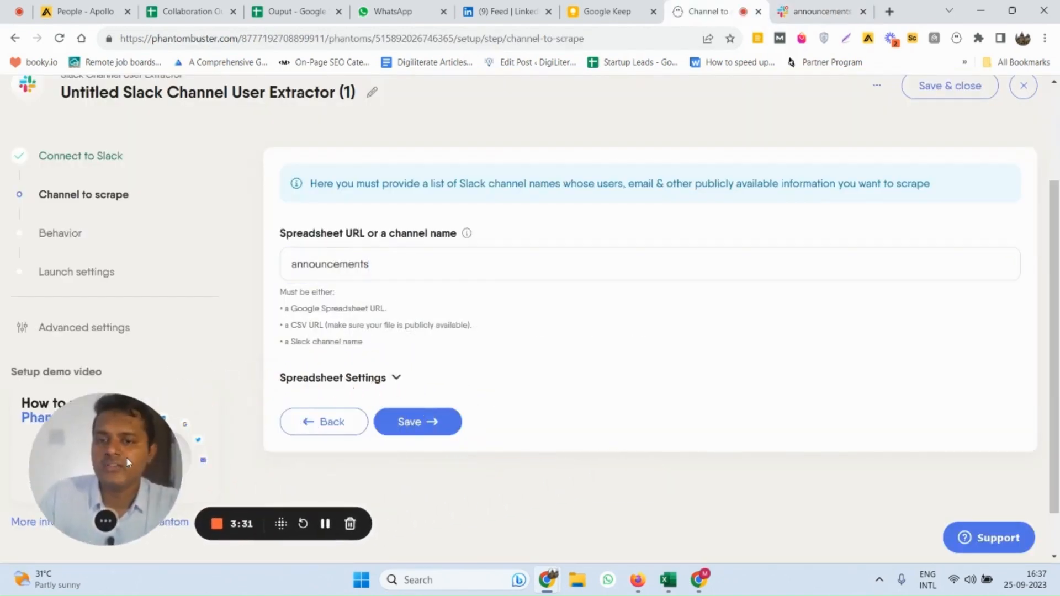
pyautogui.click(347, 384)
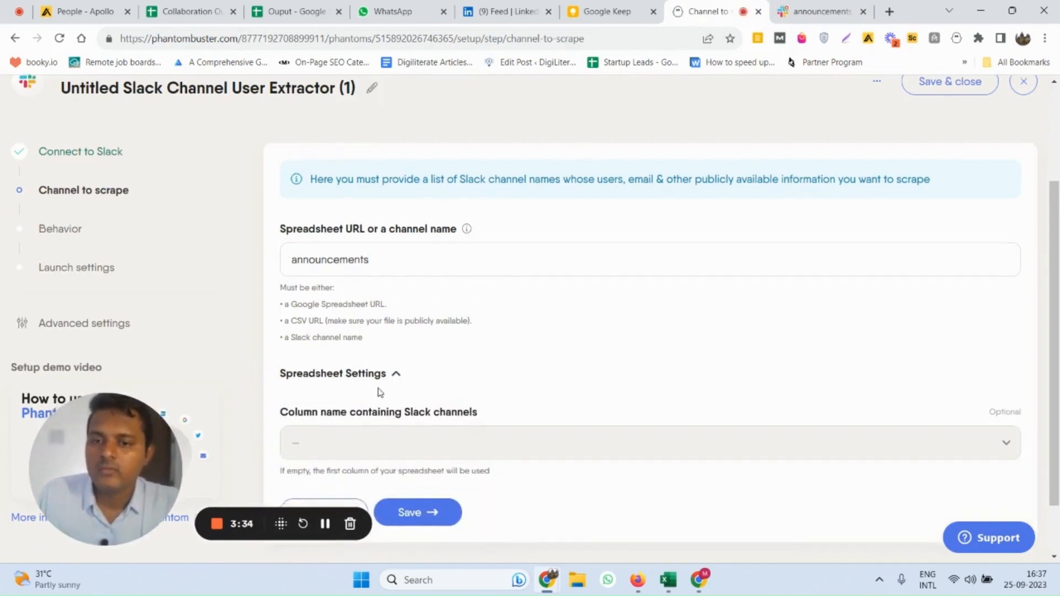
pyautogui.scroll(-2, 331, 386)
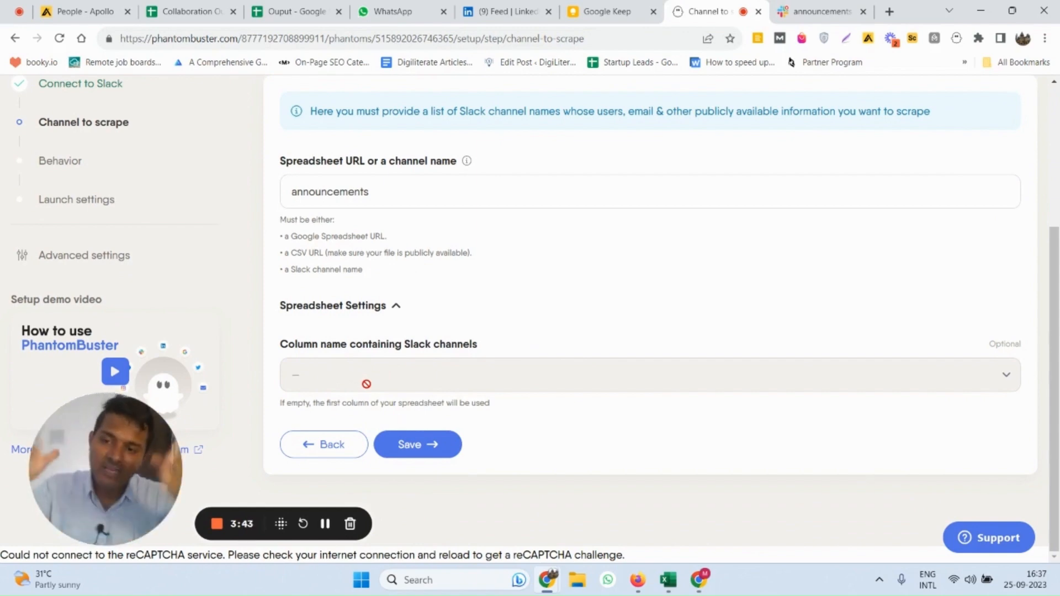
pyautogui.click(411, 454)
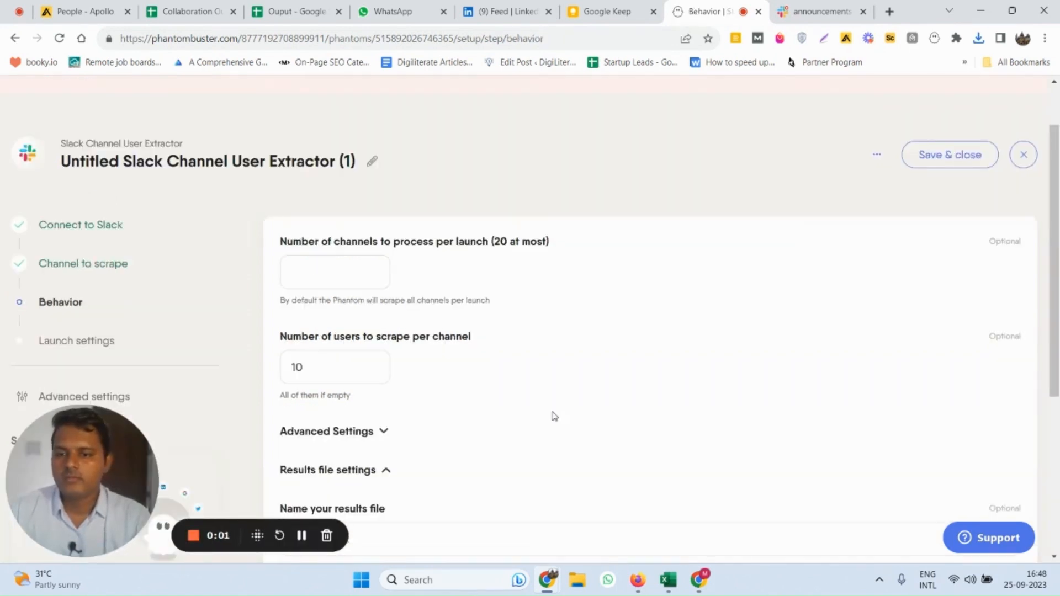
# Review the PLG workspace's channel list in Slack against PhantomBuster's setting for the number of channels to process per launch
pyautogui.click(354, 271)
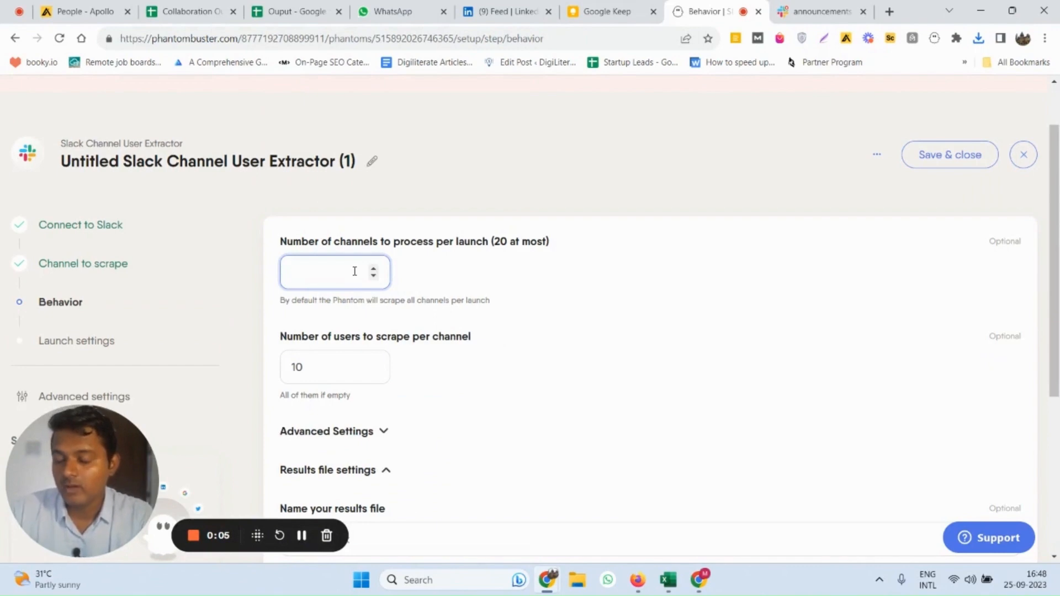
pyautogui.click(782, 9)
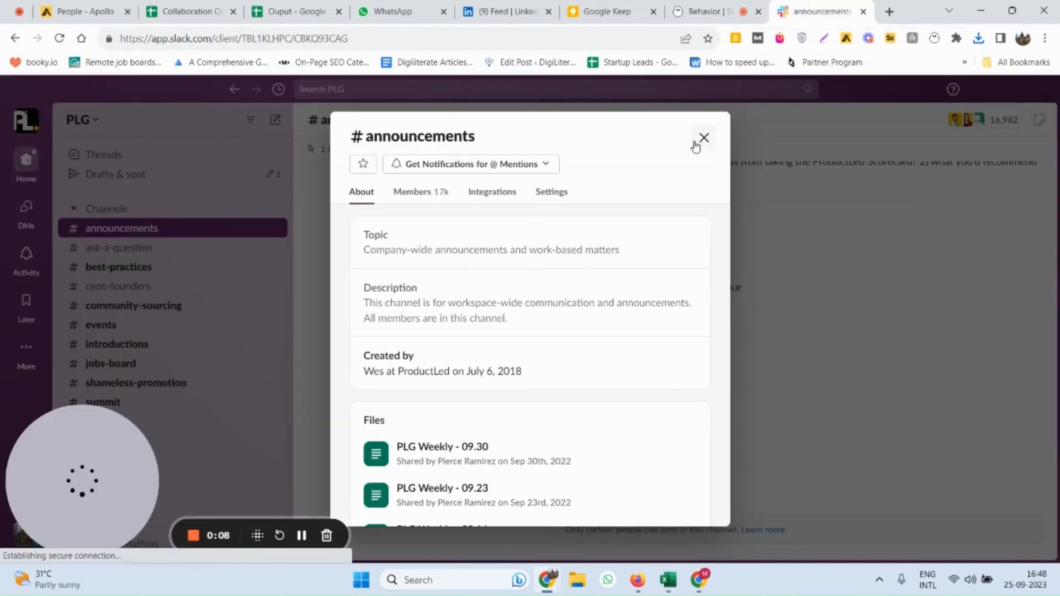
pyautogui.click(697, 142)
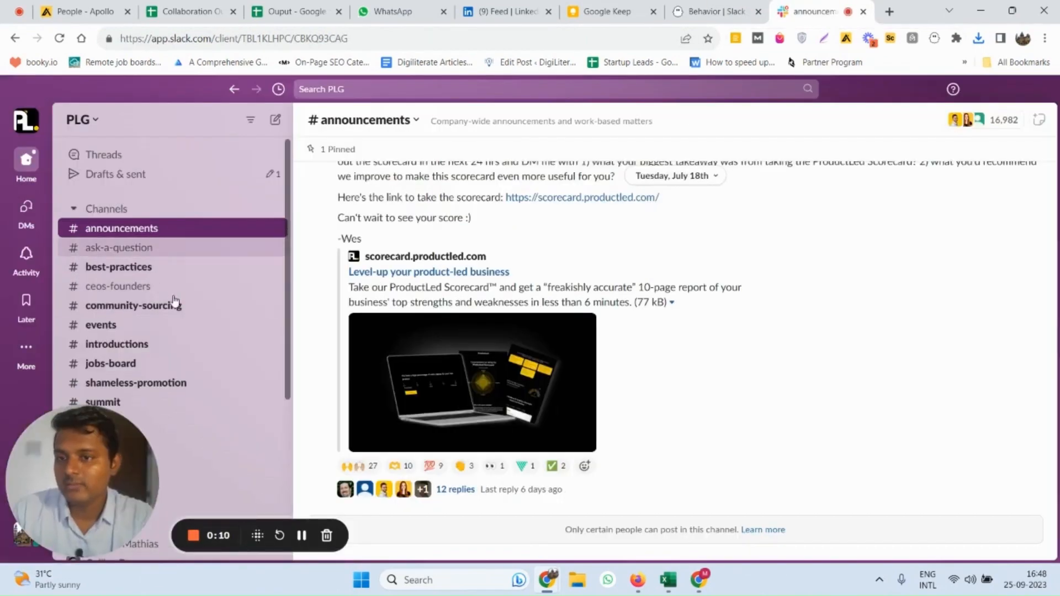
pyautogui.scroll(-5, 173, 301)
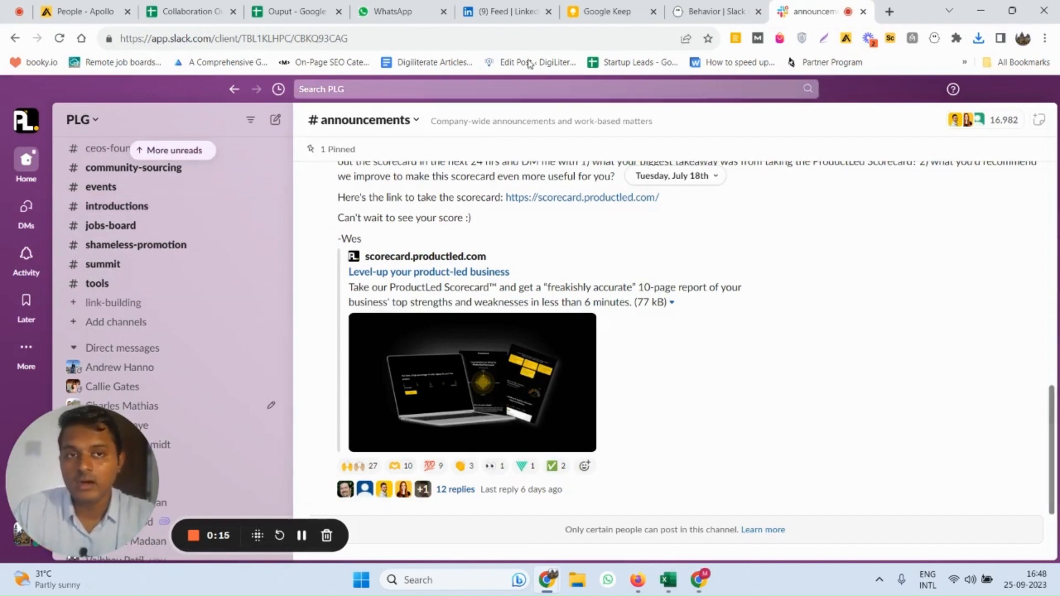
pyautogui.click(683, 6)
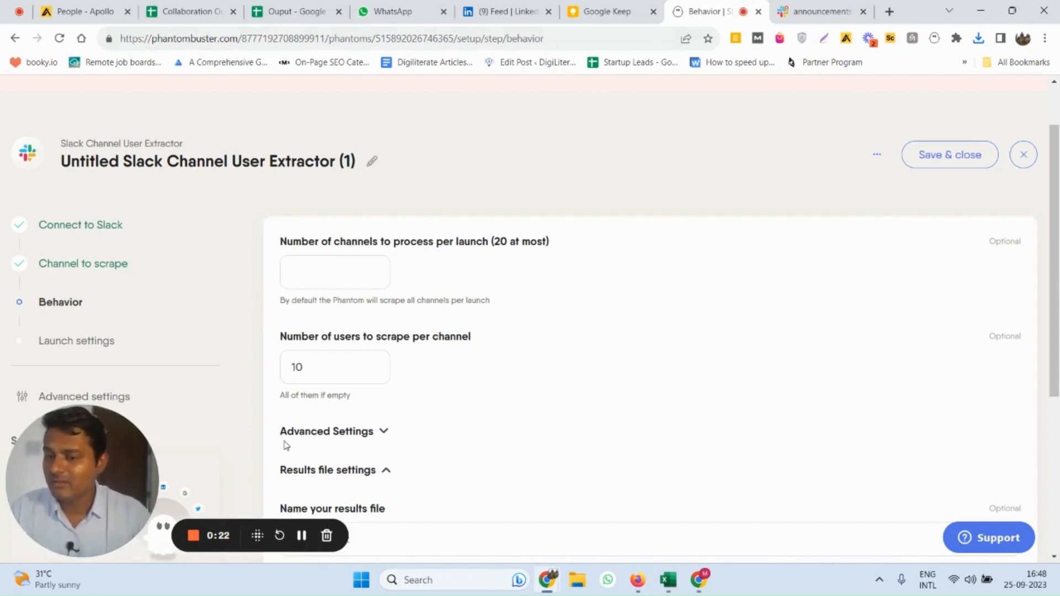
pyautogui.click(339, 274)
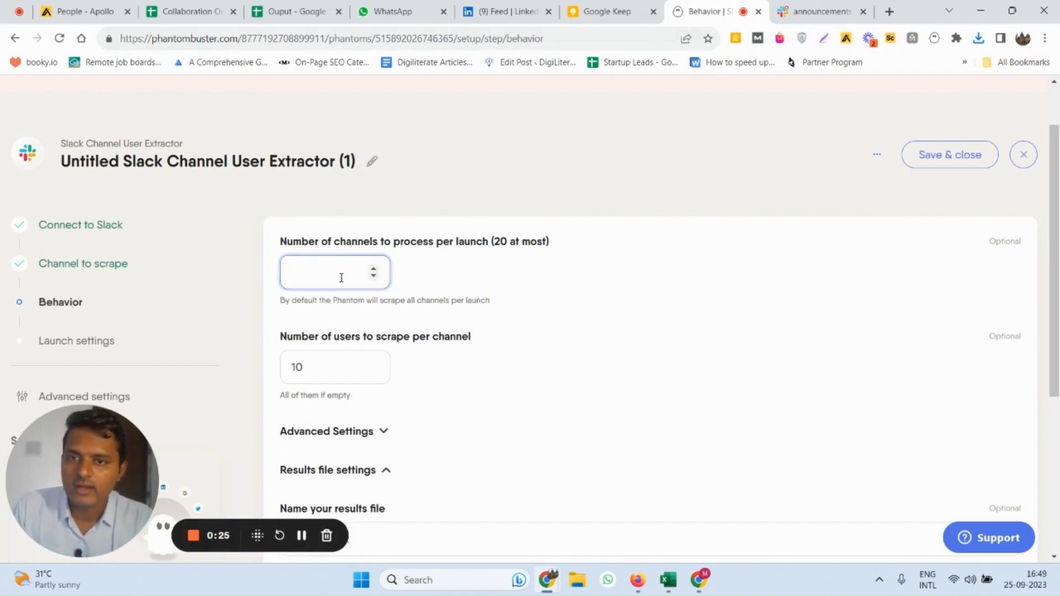
pyautogui.scroll(-1, 462, 327)
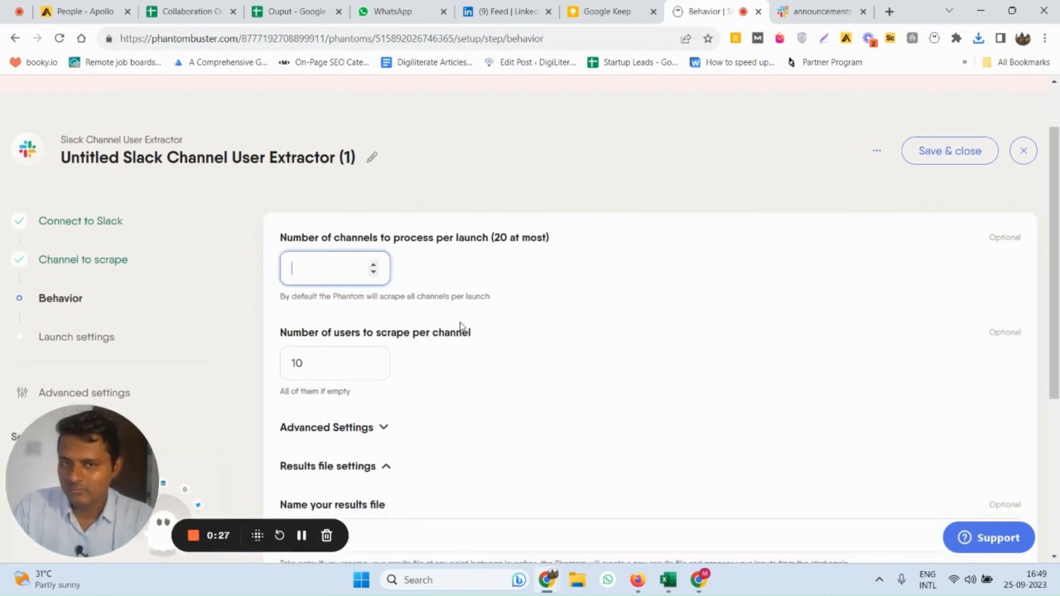
pyautogui.scroll(1, 462, 326)
pyautogui.scroll(-1, 452, 327)
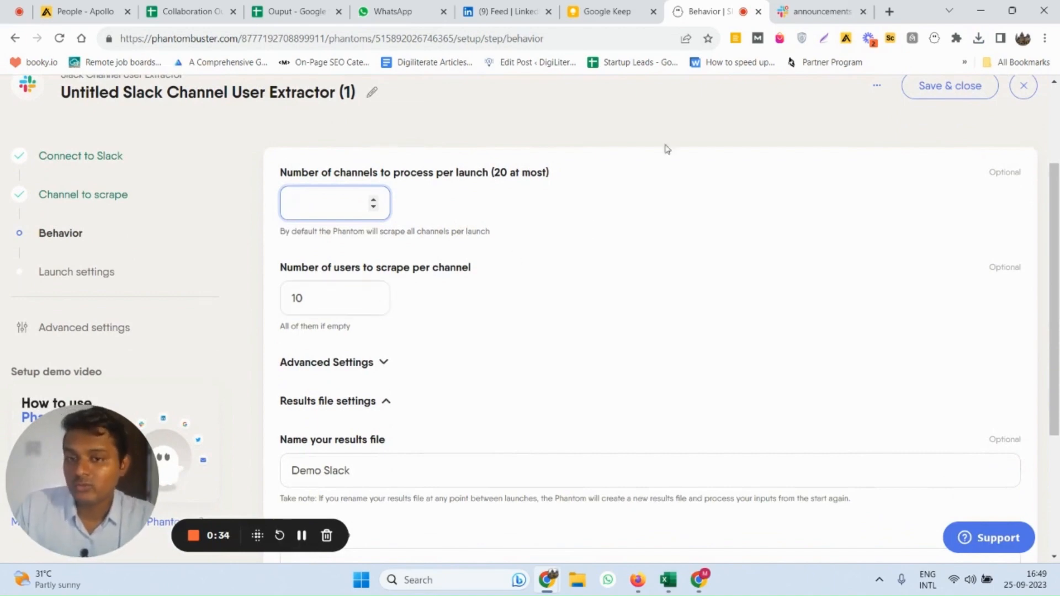
# Check the announcements channel's details in Slack and return to PhantomBuster's behavior settings
pyautogui.click(817, 12)
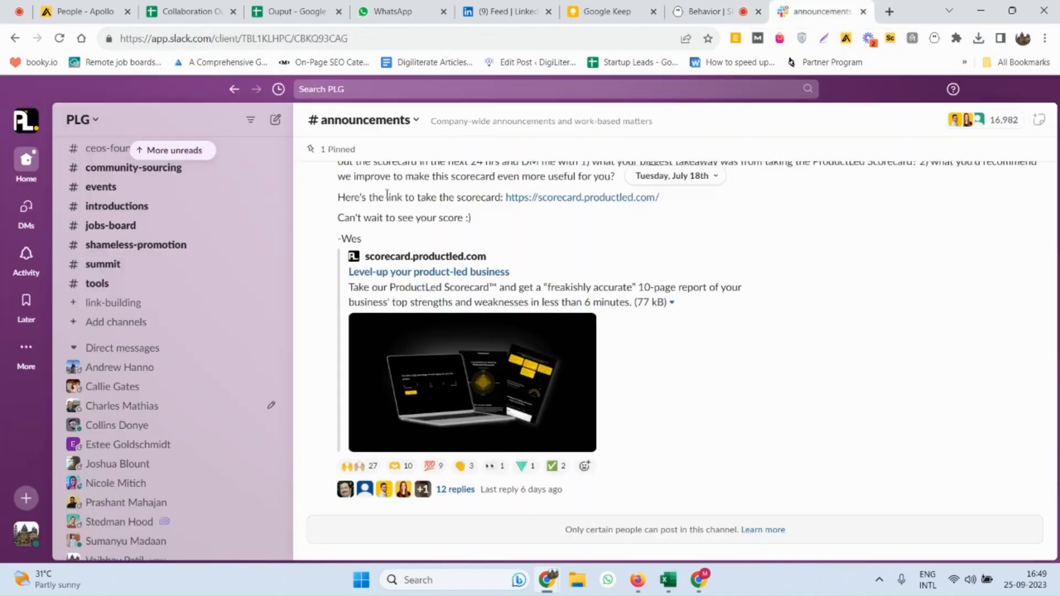
pyautogui.click(353, 123)
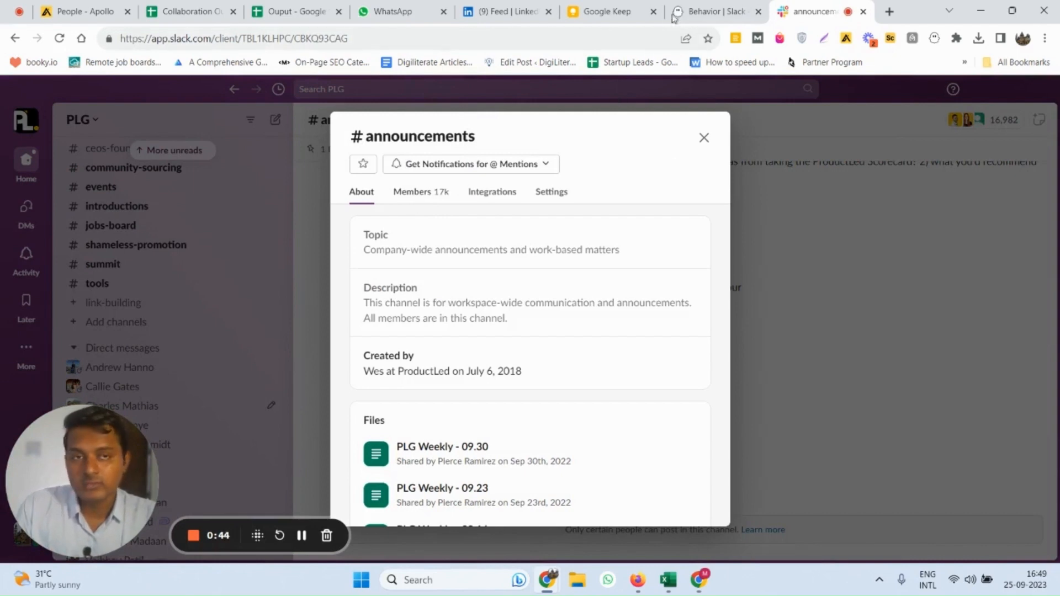
pyautogui.click(714, 11)
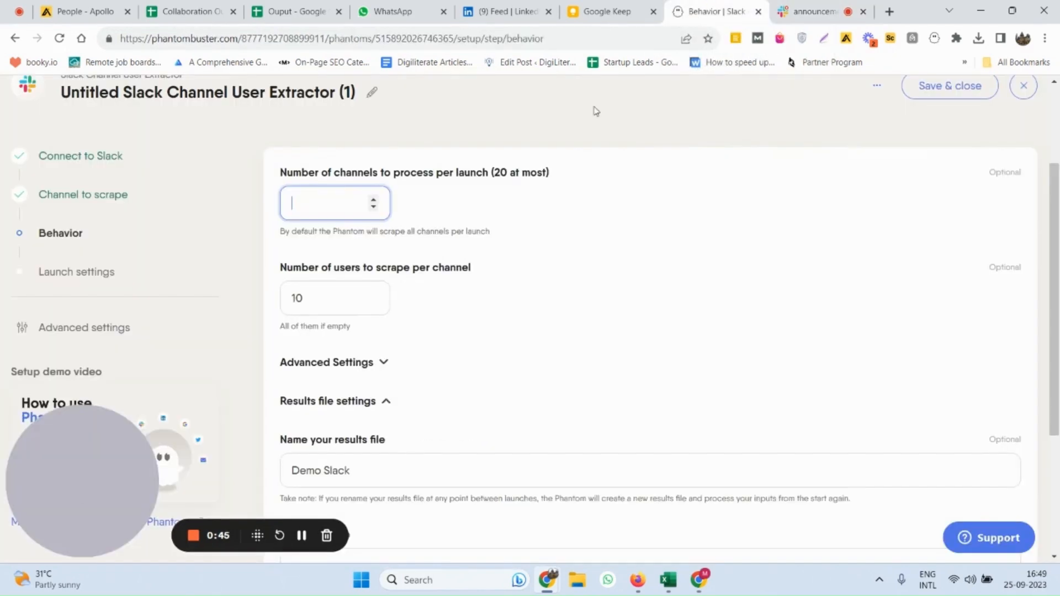
# Review the advanced and results file options and save the behavior with 10 users per channel and Demo Slack as the results file name
pyautogui.scroll(-2, 331, 309)
pyautogui.click(330, 292)
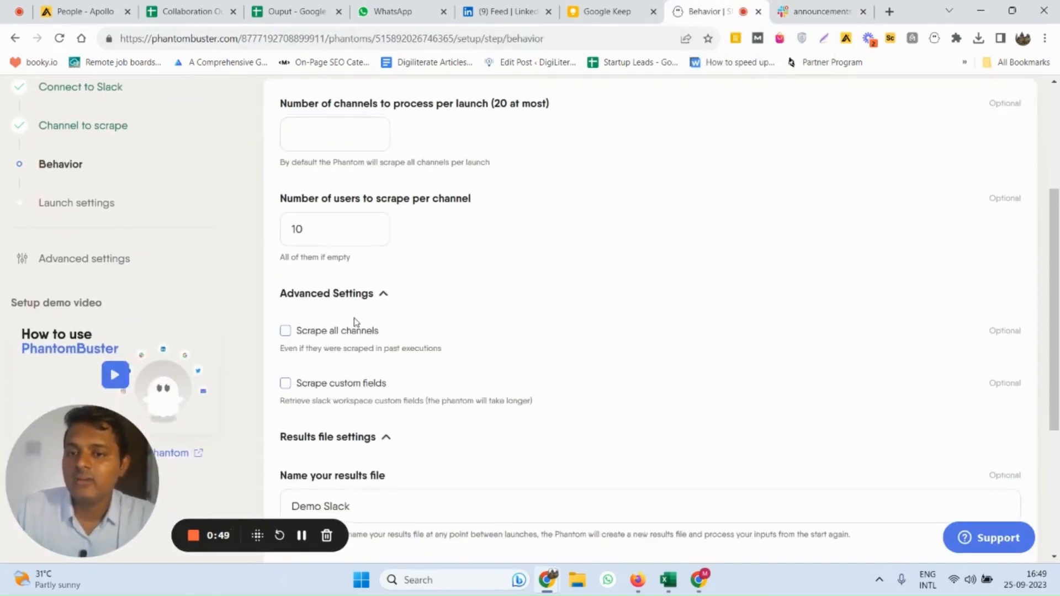
pyautogui.scroll(-3, 331, 304)
pyautogui.click(329, 301)
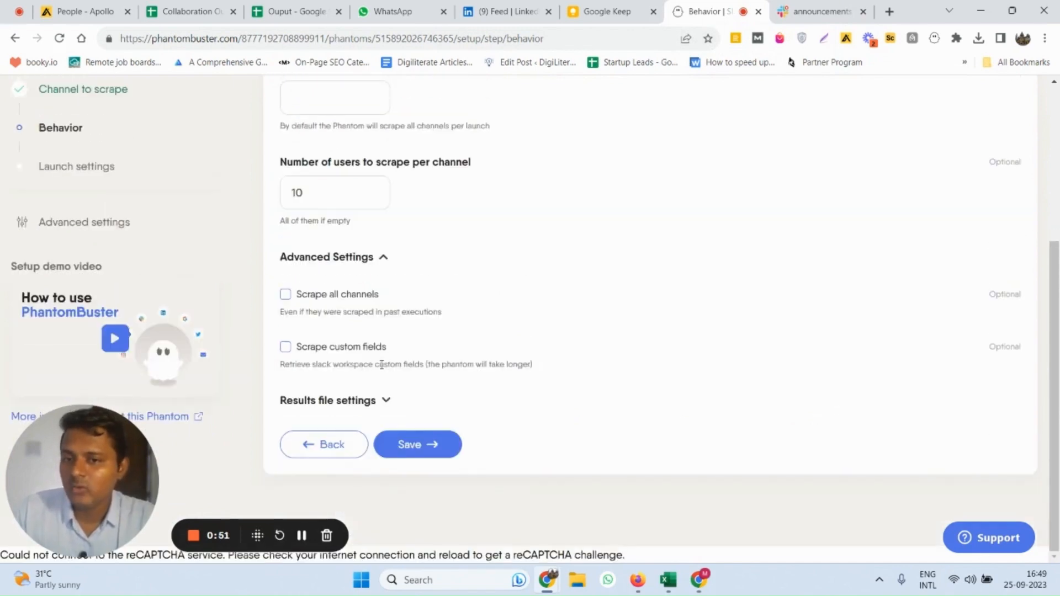
pyautogui.click(334, 401)
pyautogui.scroll(-3, 335, 402)
pyautogui.click(331, 263)
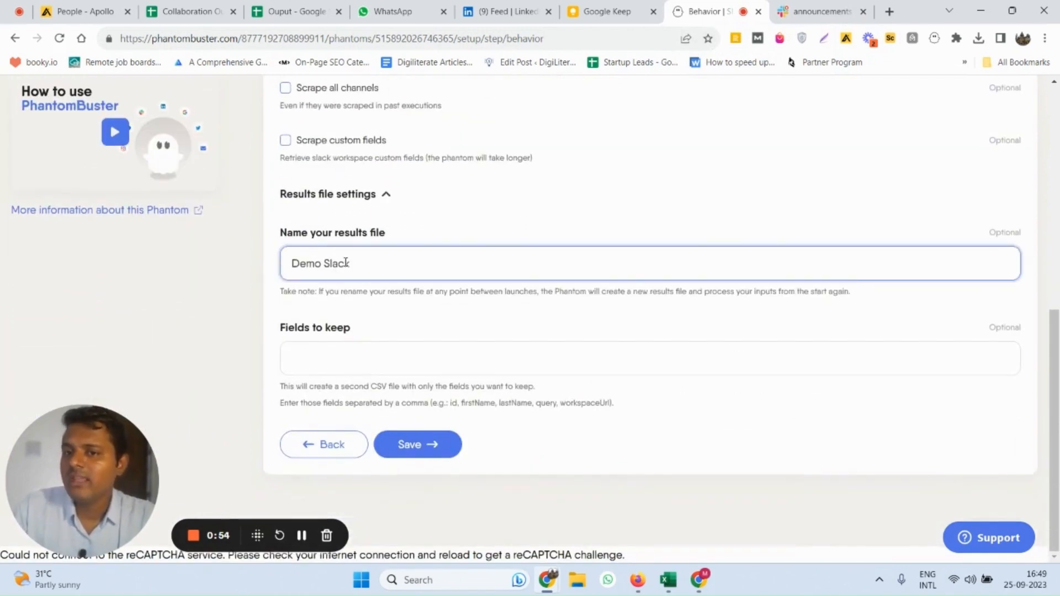
pyautogui.click(396, 452)
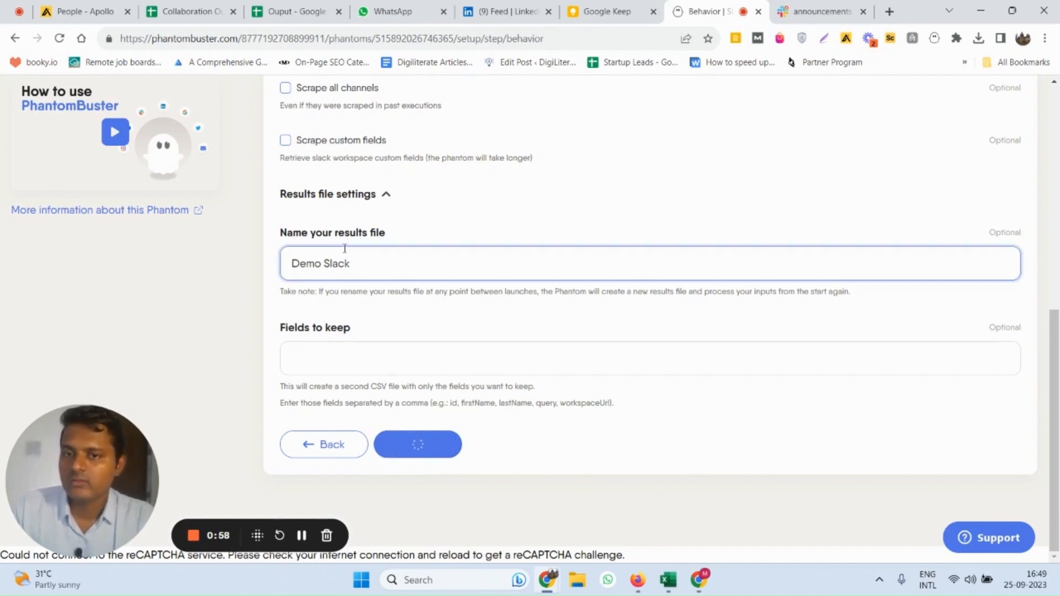
# Try the Repeatedly launch frequency and look through its available schedules
pyautogui.scroll(-3, 582, 378)
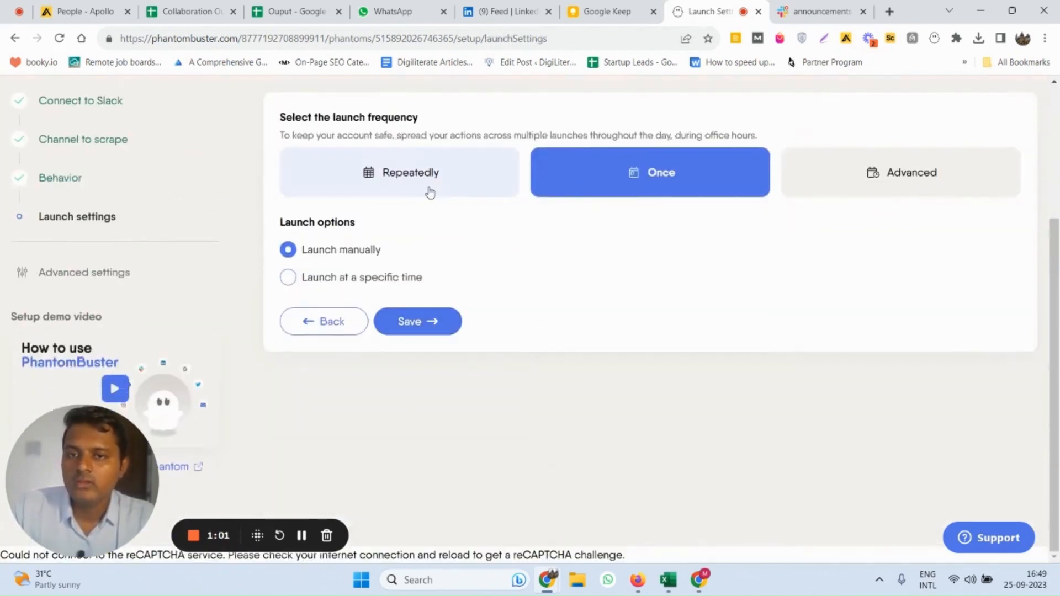
pyautogui.scroll(2, 440, 303)
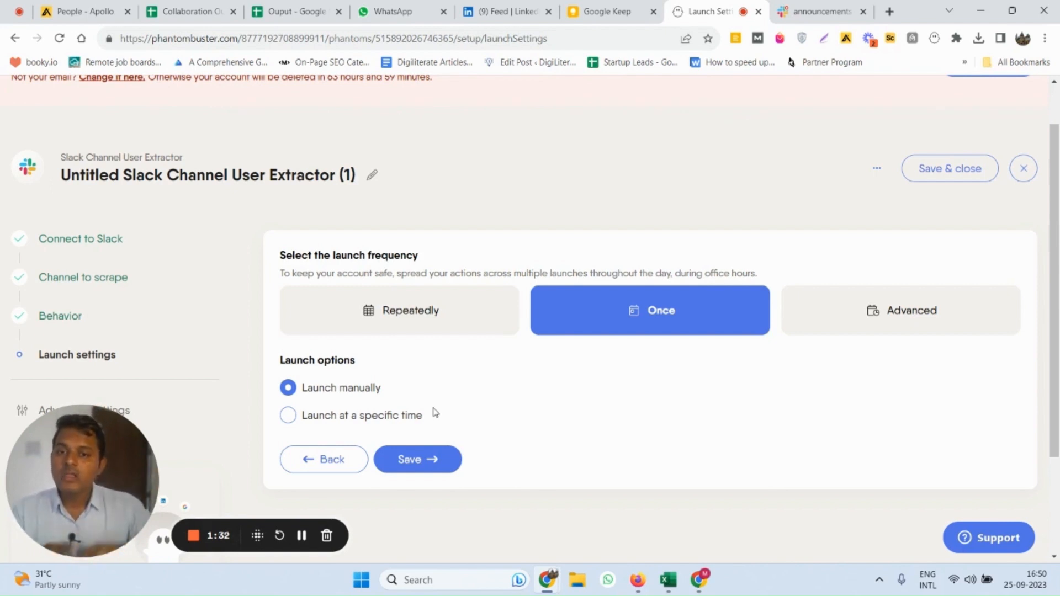
pyautogui.click(446, 312)
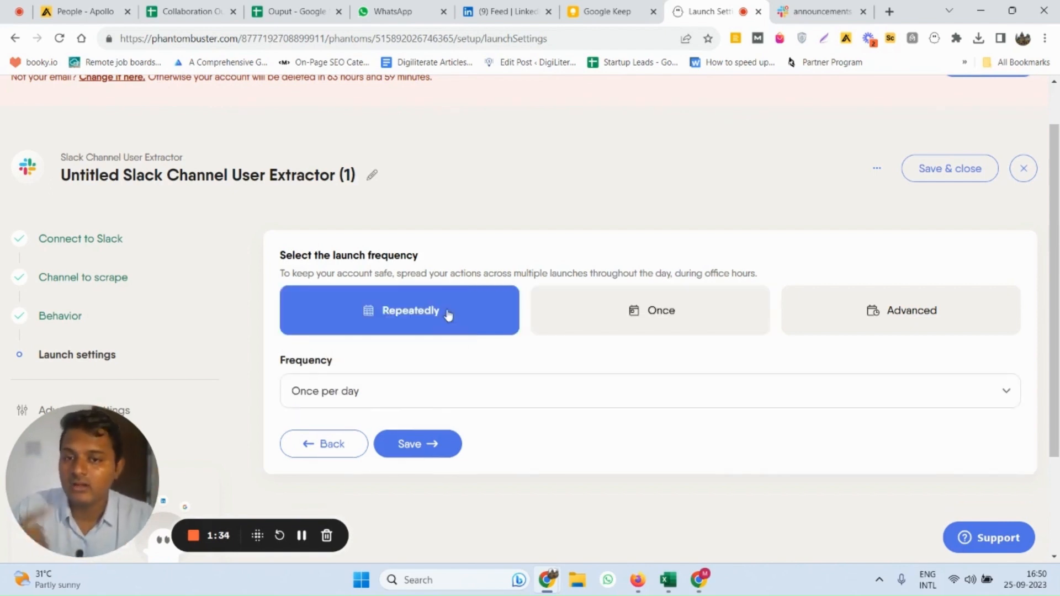
pyautogui.click(380, 399)
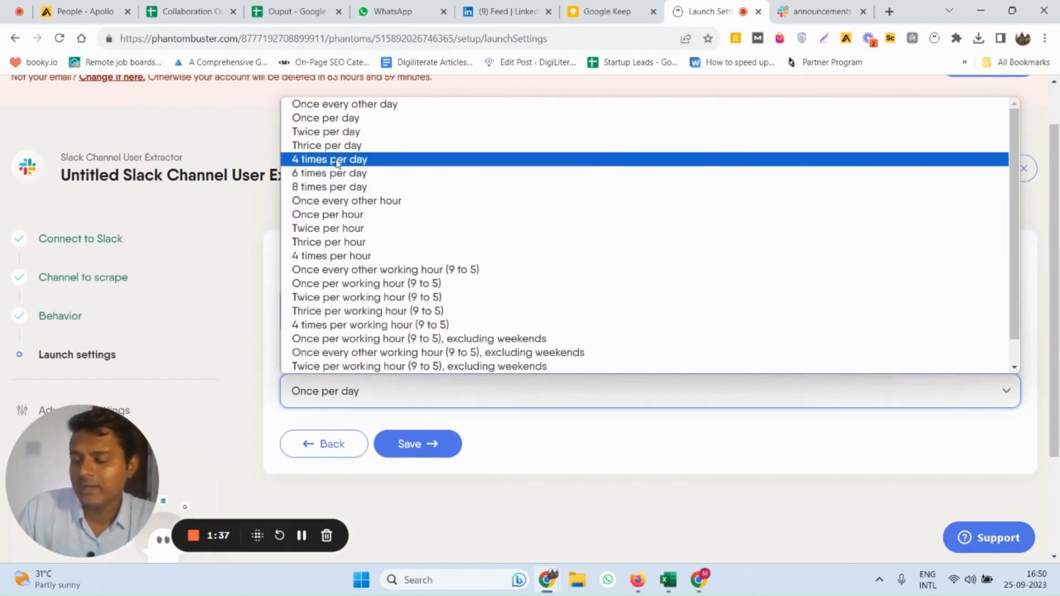
pyautogui.click(518, 501)
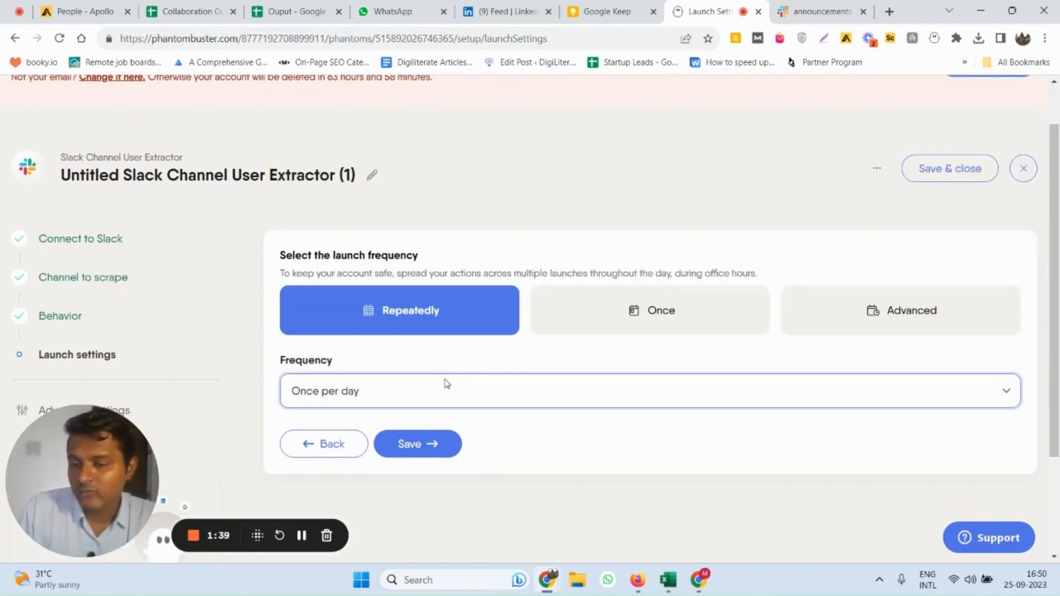
# Set the launch frequency to Once with manual launch and save the launch settings
pyautogui.click(568, 316)
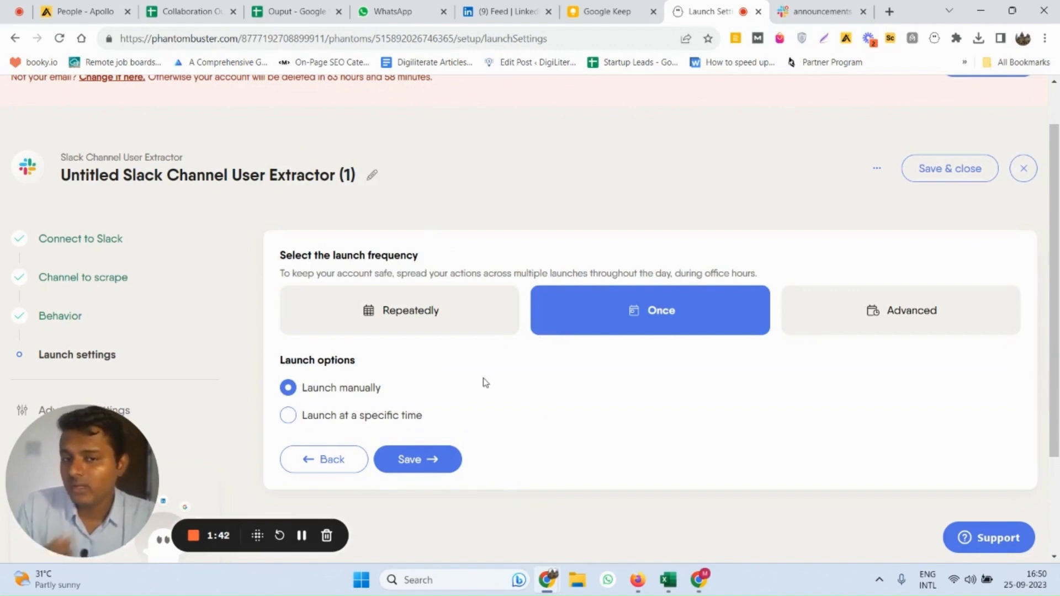
pyautogui.click(403, 461)
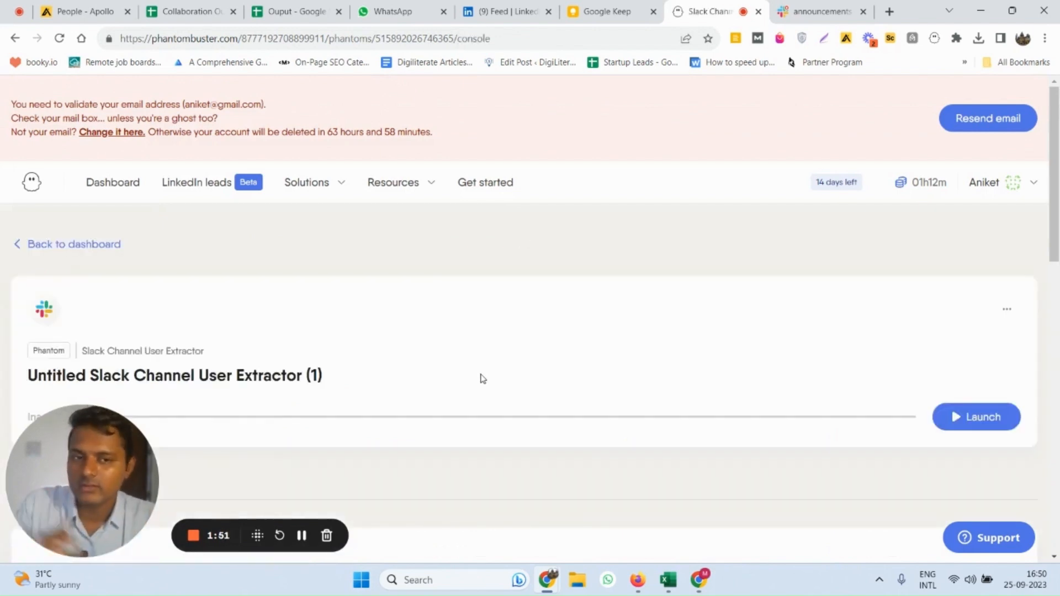
# Launch the Slack Channel User Extractor phantom and bring its results area into view
pyautogui.scroll(-2, 482, 379)
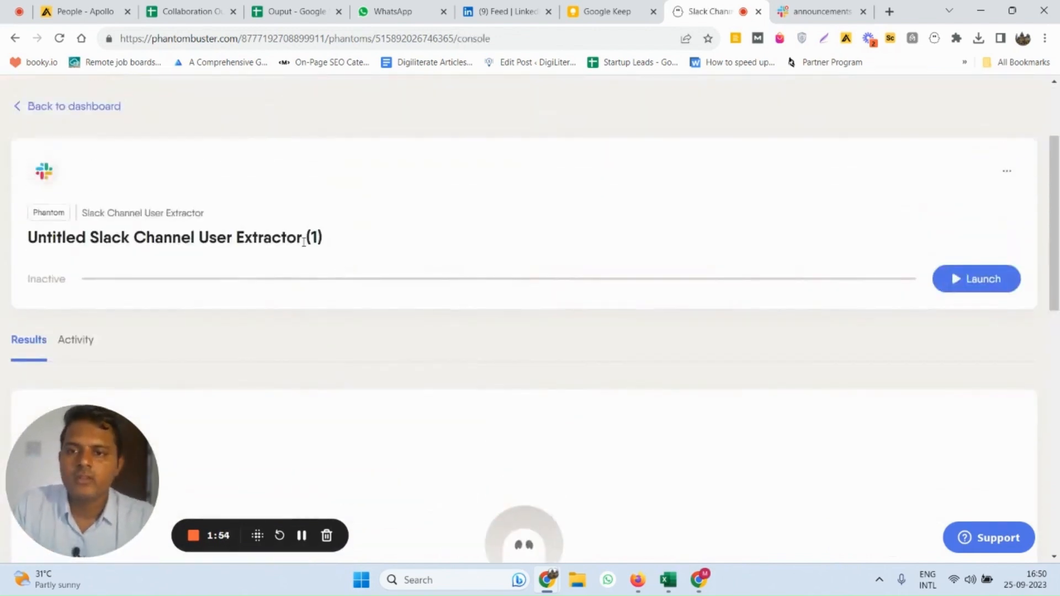
pyautogui.scroll(2, 835, 256)
pyautogui.scroll(-2, 911, 268)
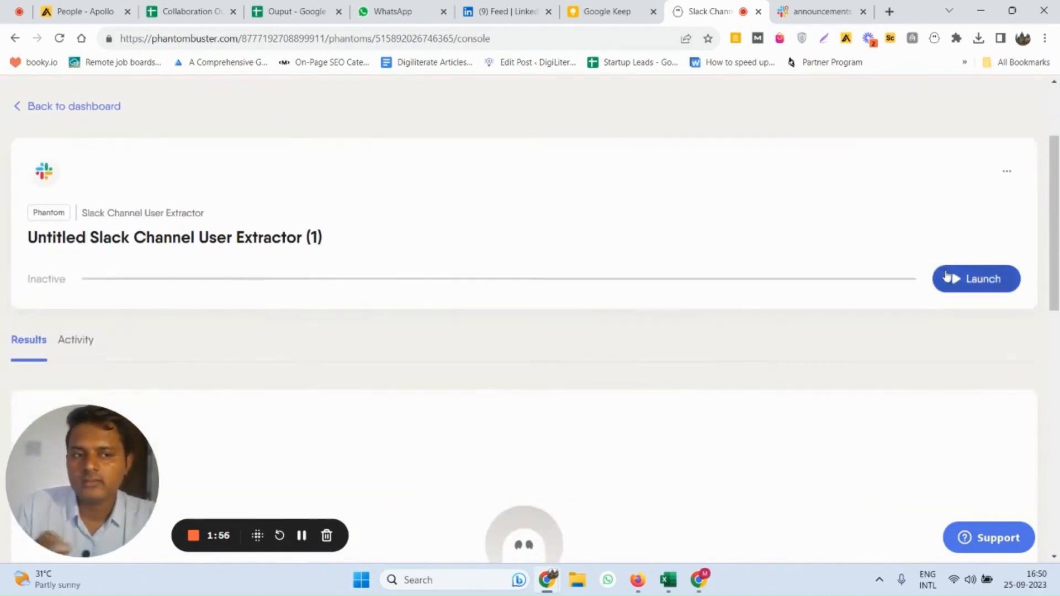
pyautogui.click(954, 277)
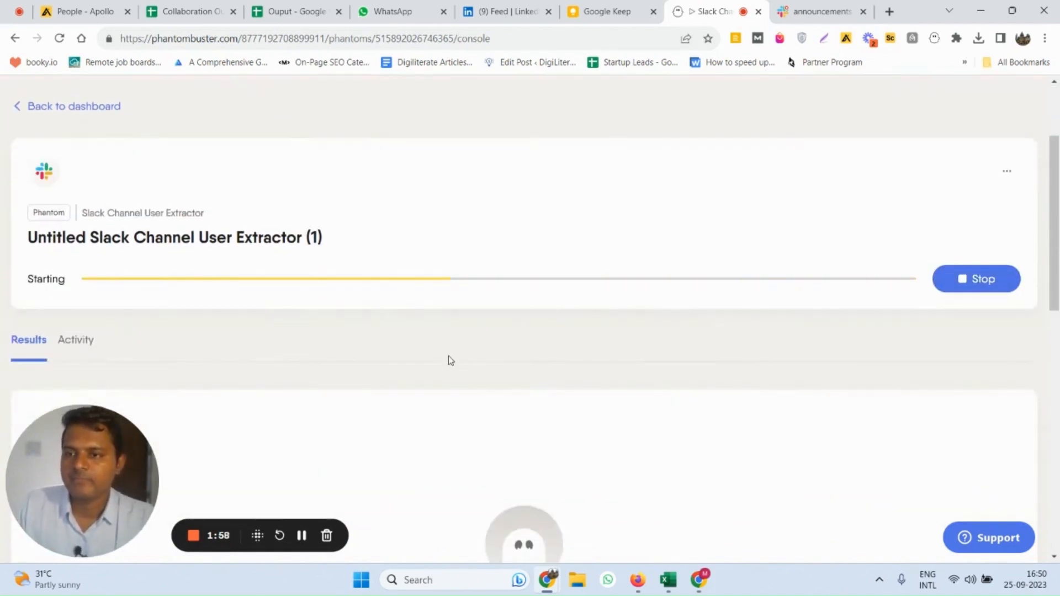
pyautogui.scroll(-1, 448, 356)
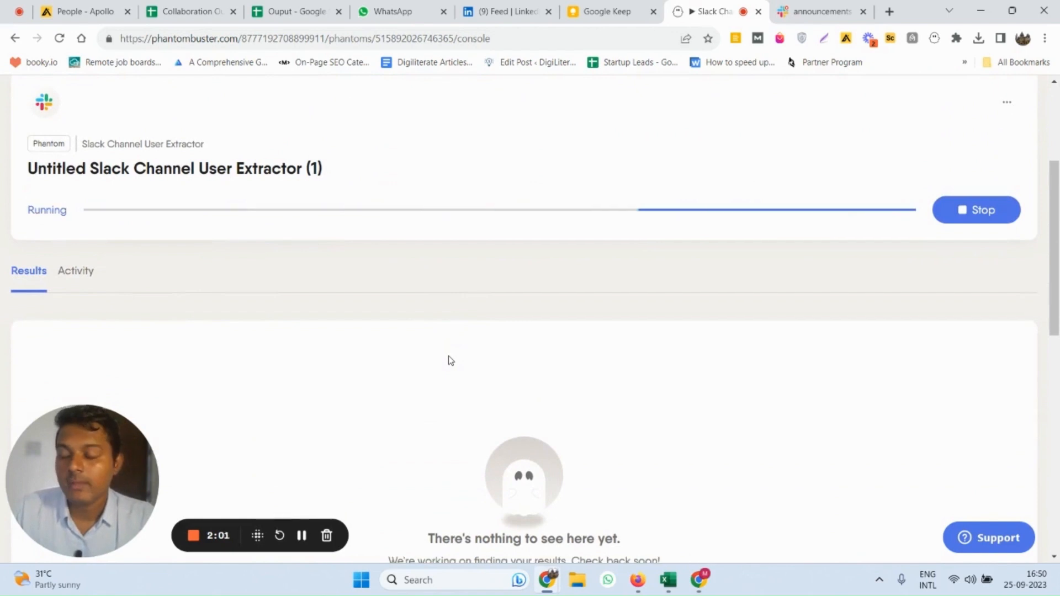
# Follow the running Slack Channel User Extractor until it finishes and examine the extracted user table in the results area
pyautogui.scroll(1, 397, 317)
pyautogui.scroll(-1, 389, 313)
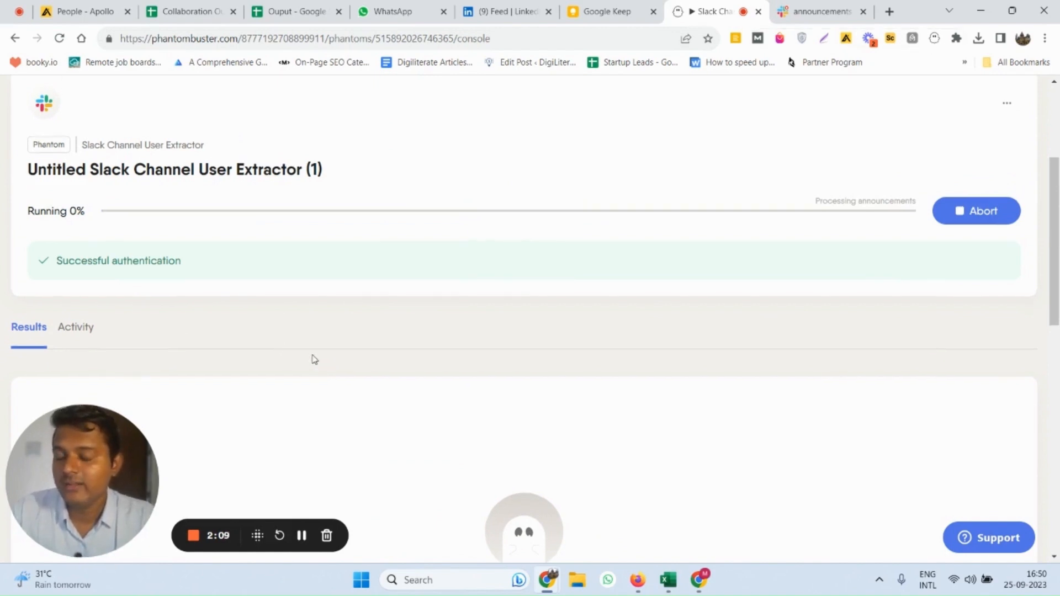
pyautogui.scroll(-1, 312, 353)
pyautogui.scroll(1, 314, 336)
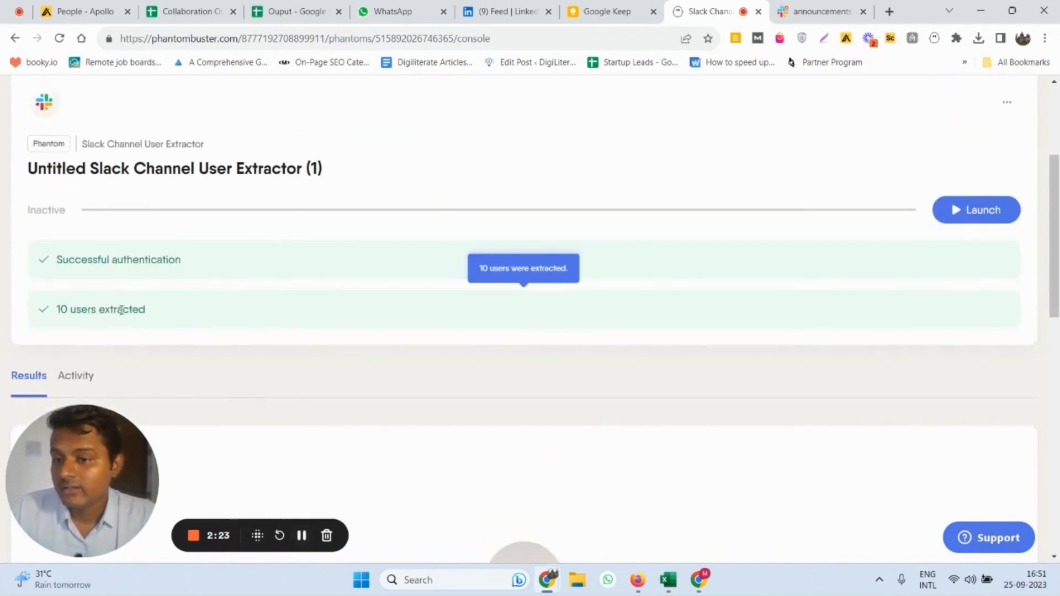
pyautogui.scroll(-4, 126, 304)
pyautogui.scroll(3, 71, 194)
pyautogui.scroll(-3, 149, 259)
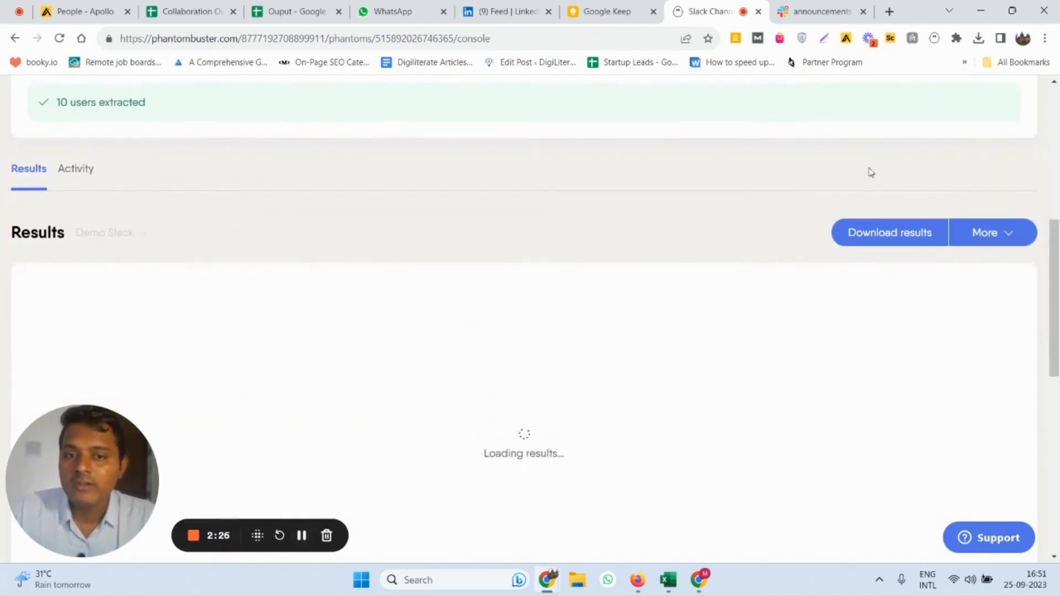
pyautogui.scroll(-1, 892, 240)
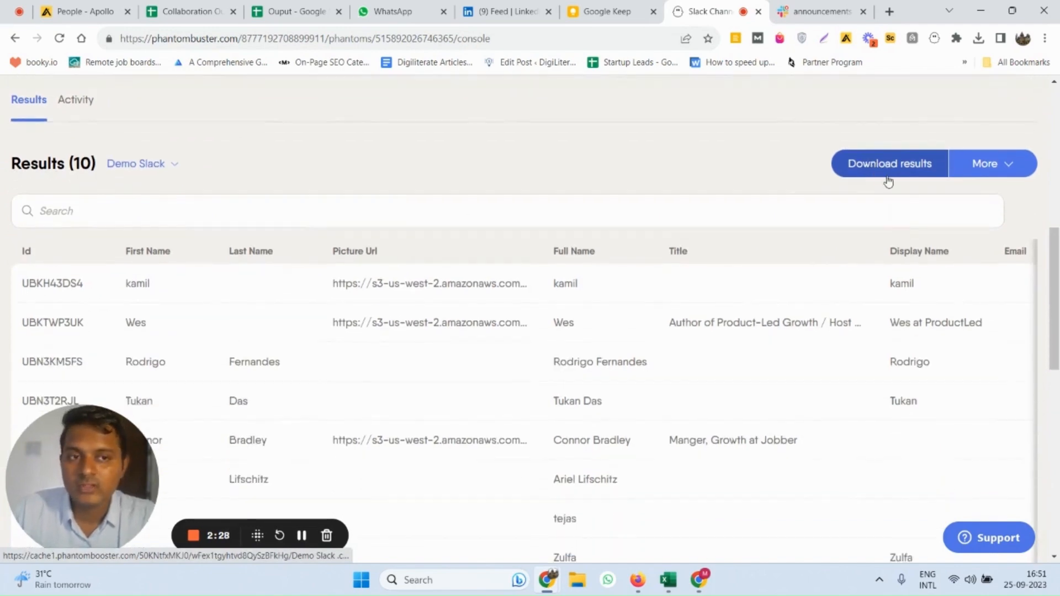
# Download the Demo Slack results and check the file in the browser's recent downloads
pyautogui.click(869, 165)
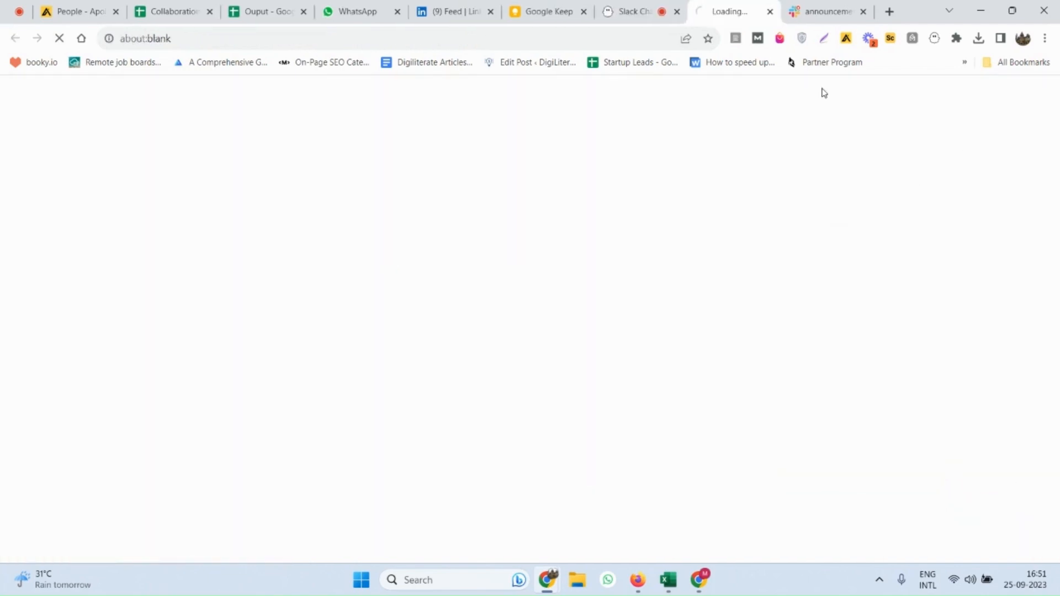
pyautogui.click(655, 4)
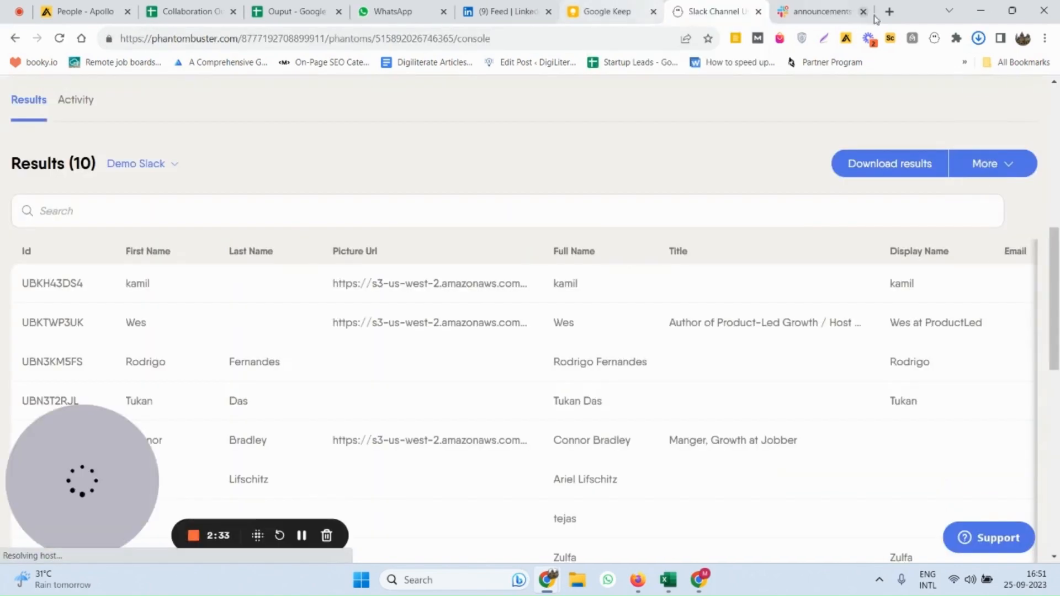
pyautogui.click(978, 40)
pyautogui.click(979, 39)
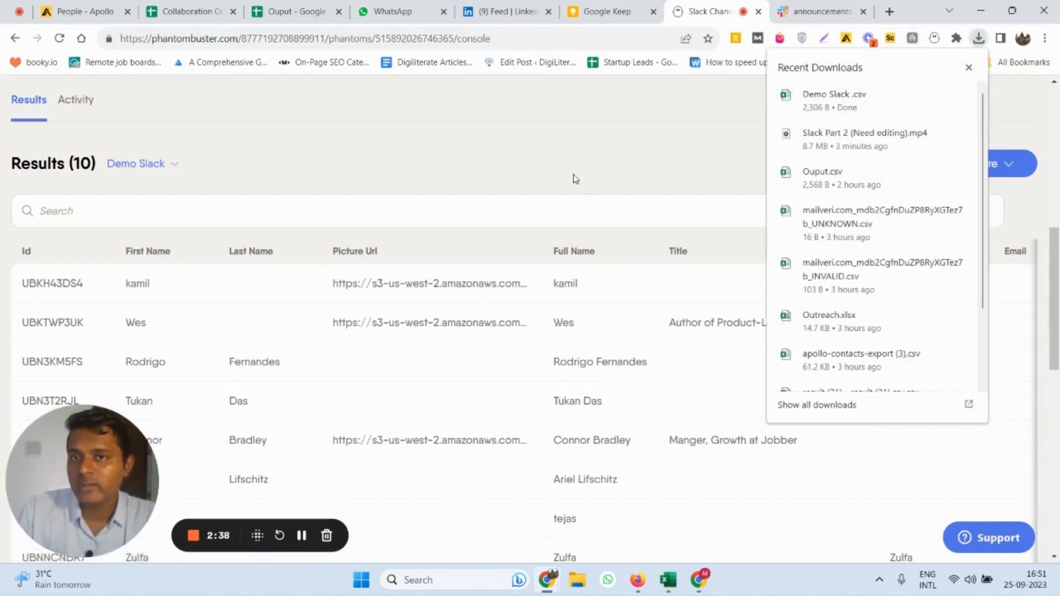
pyautogui.click(303, 536)
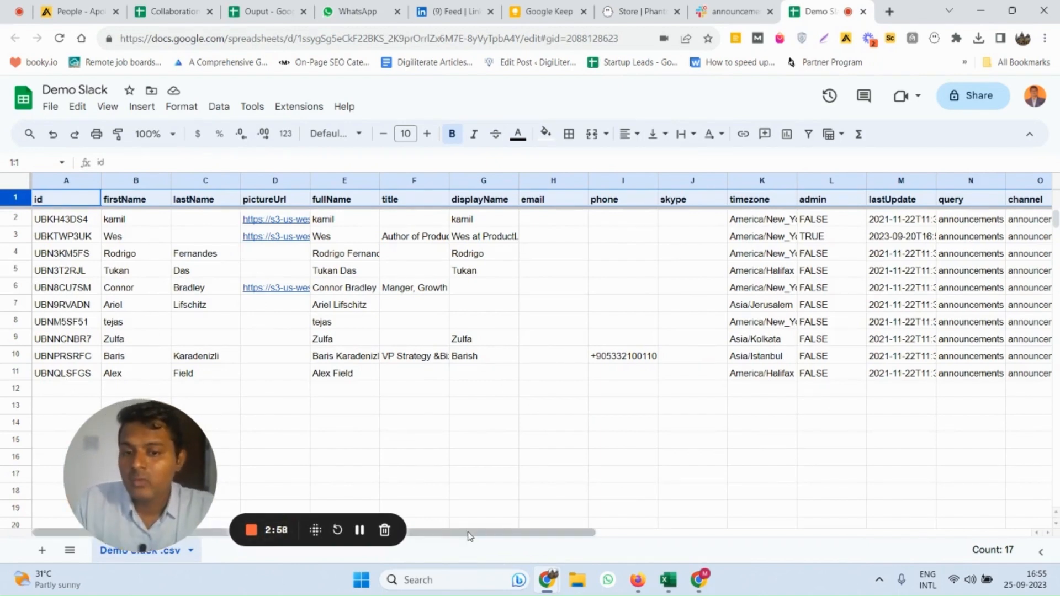
# Share the Demo Slack Google Sheet with Anyone with the link as Editor and copy its link
pyautogui.moveTo(472, 536); pyautogui.dragTo(452, 504)
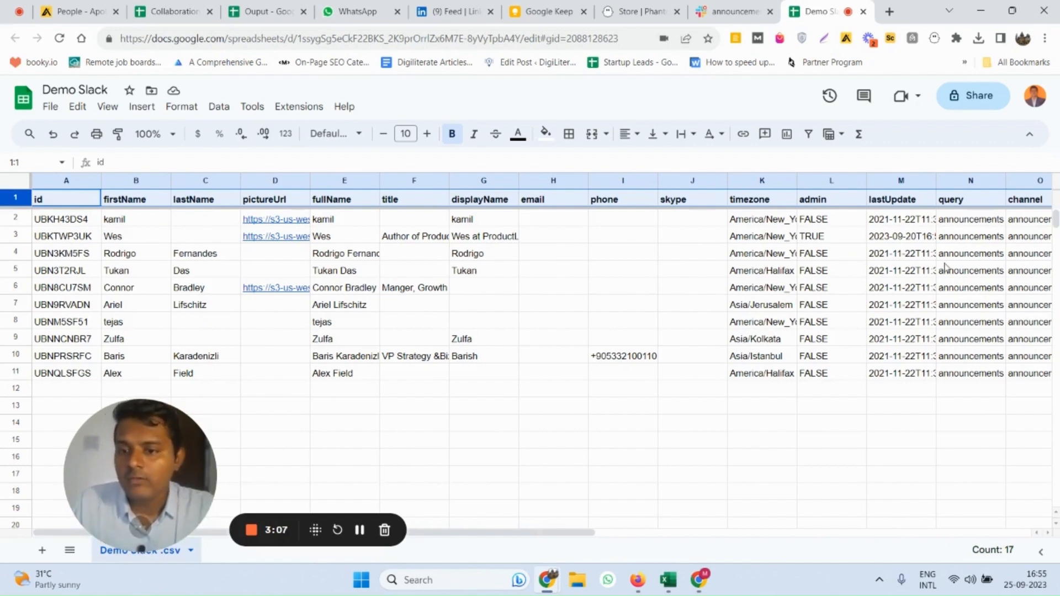
pyautogui.click(973, 97)
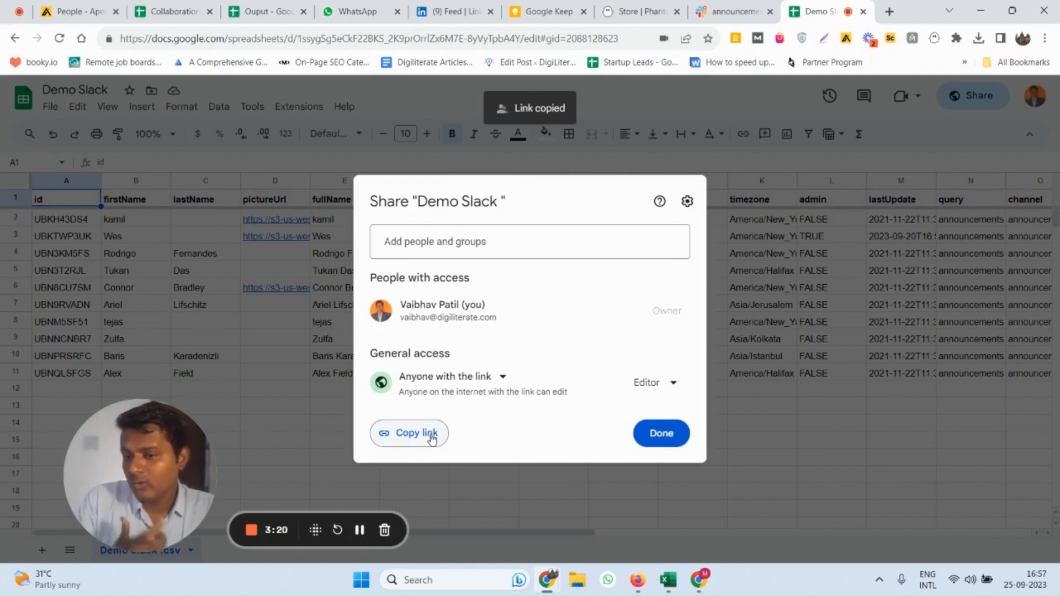
pyautogui.click(474, 378)
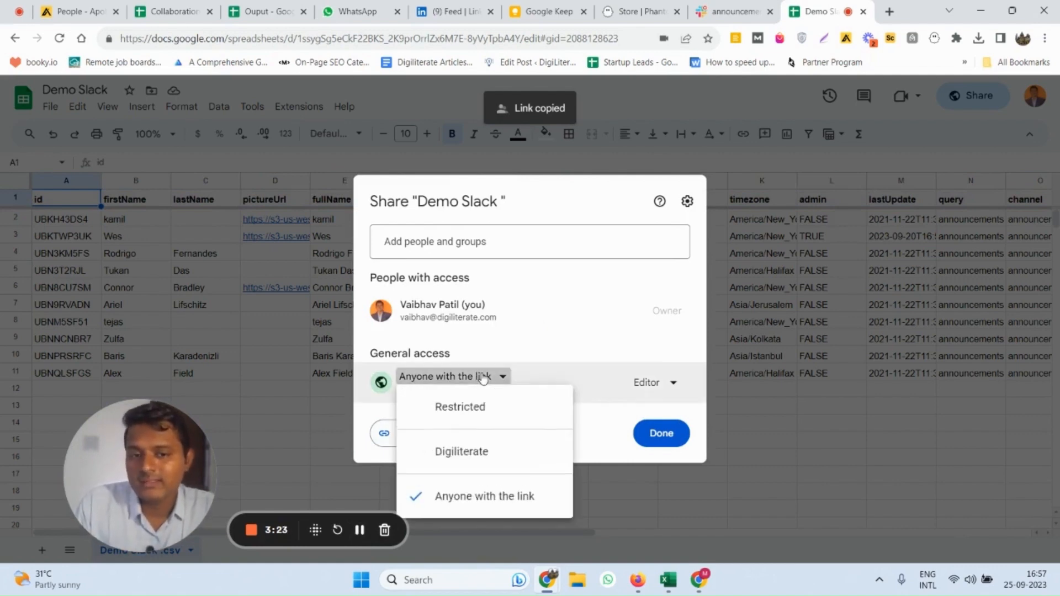
pyautogui.click(497, 500)
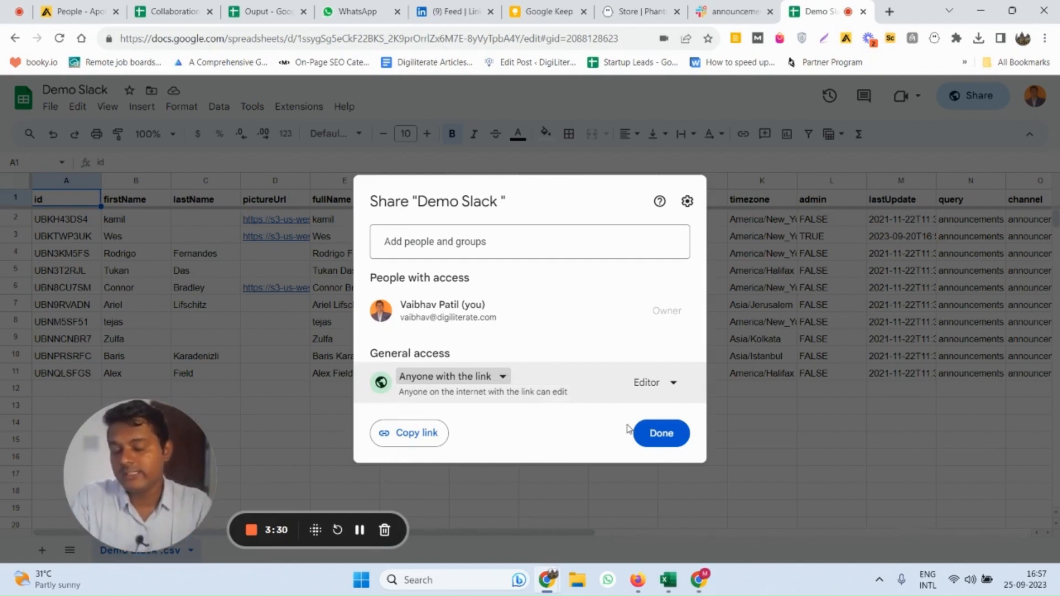
pyautogui.click(400, 432)
pyautogui.click(659, 433)
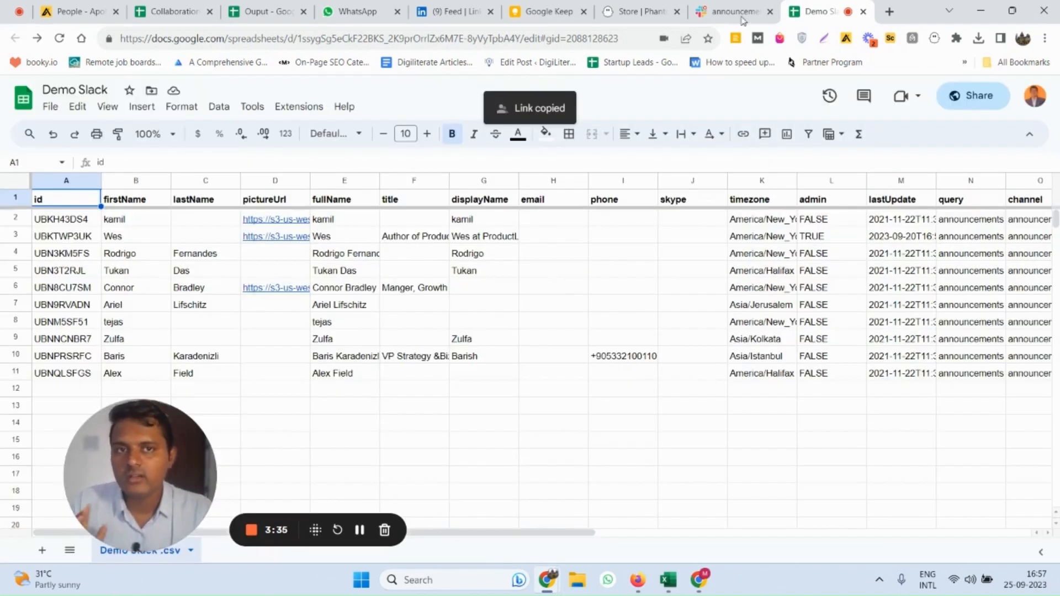
# Switch to the PhantomBuster store and start using the Slack Message Sender phantom
pyautogui.moveTo(688, 5)
pyautogui.moveTo(640, 11); pyautogui.dragTo(822, 10)
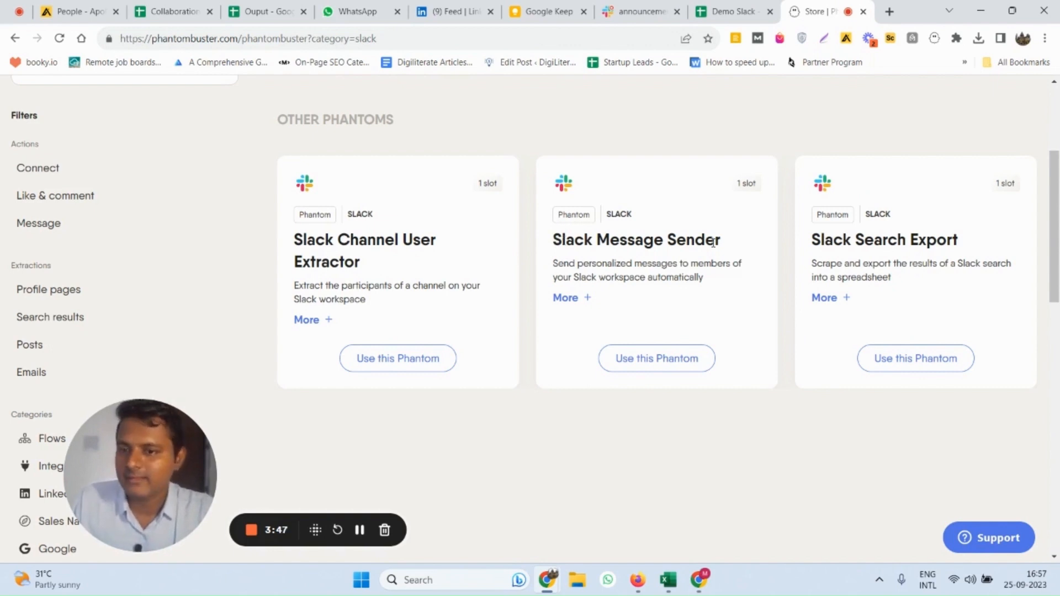
pyautogui.click(648, 360)
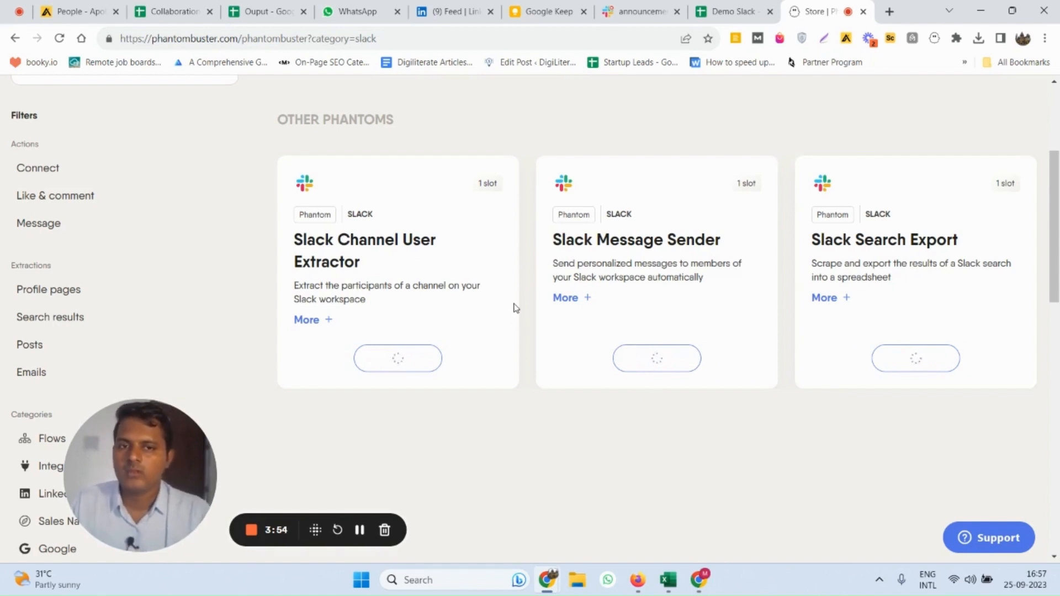
pyautogui.click(359, 530)
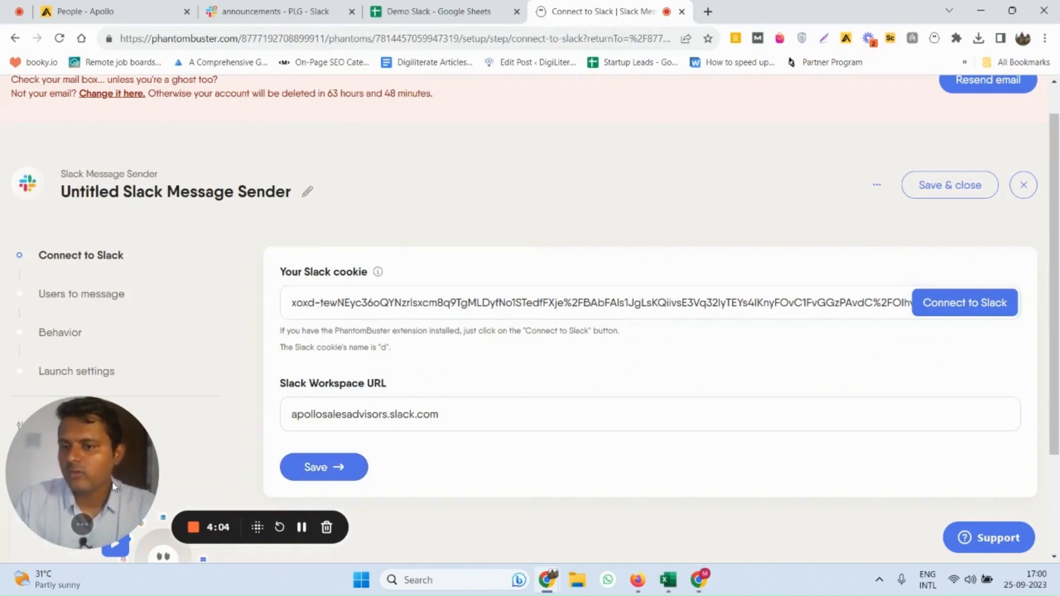
# Connect to Slack to fill in the session cookie, set the workspace URL to productledgrowth.slack.com as copied from the PLG workspace, and save
pyautogui.click(948, 309)
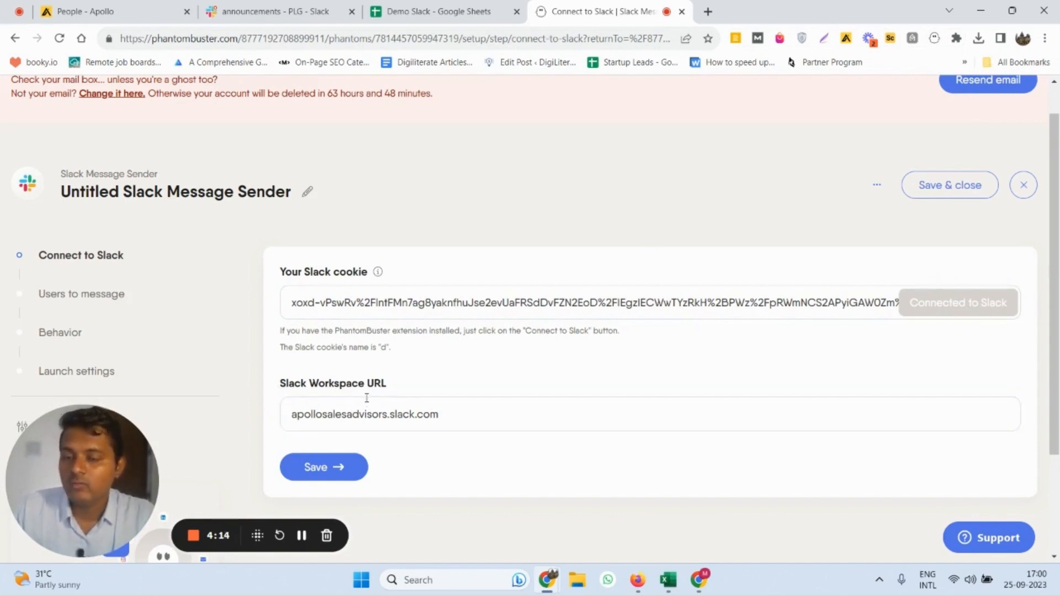
pyautogui.moveTo(297, 10); pyautogui.dragTo(662, 8)
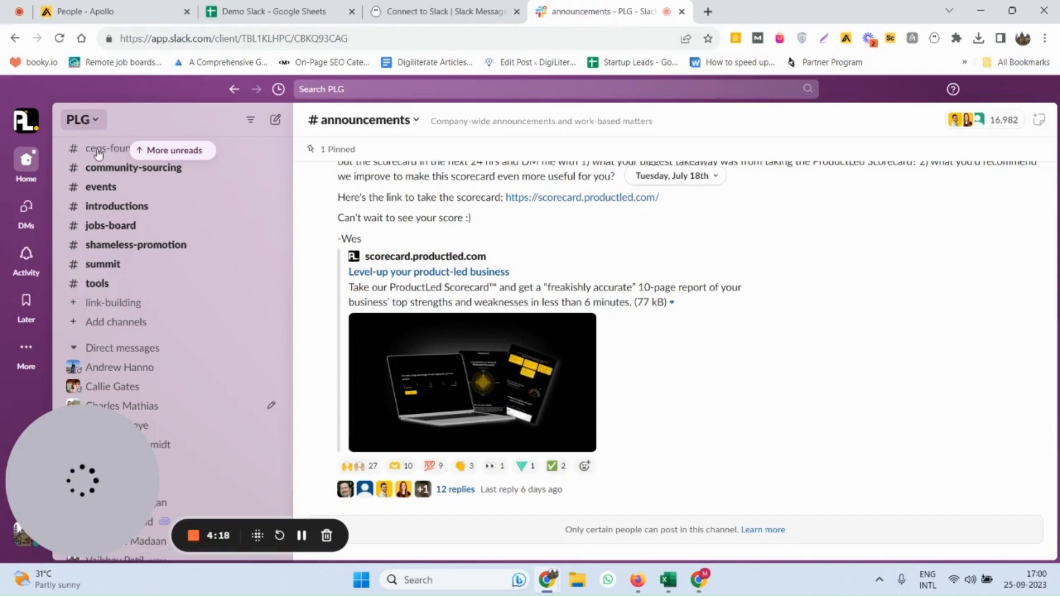
pyautogui.click(81, 120)
pyautogui.tripleClick(125, 168)
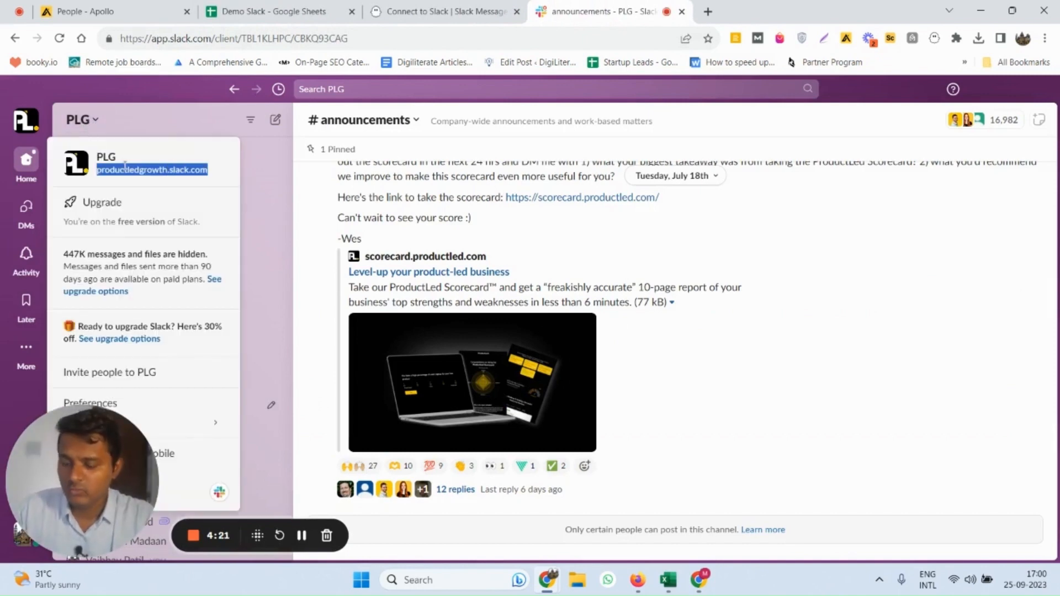
pyautogui.click(442, 11)
pyautogui.tripleClick(337, 411)
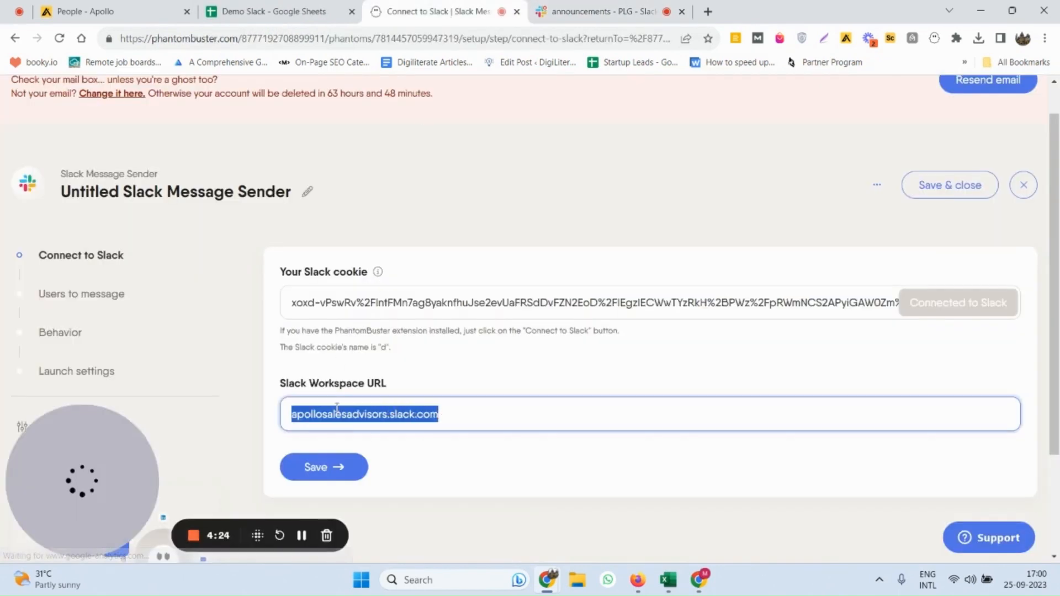
pyautogui.hotkey('ctrl', 'v')
pyautogui.click(333, 468)
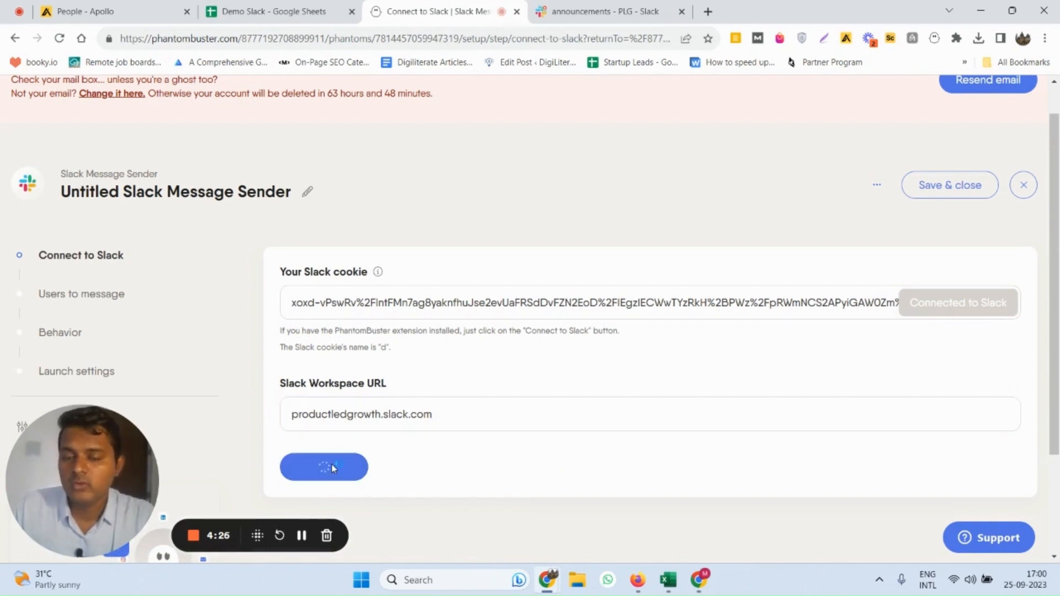
# Replace the spreadsheet URL of the users to message with the sharing link copied from the Demo Slack Google Sheet
pyautogui.scroll(-1, 370, 348)
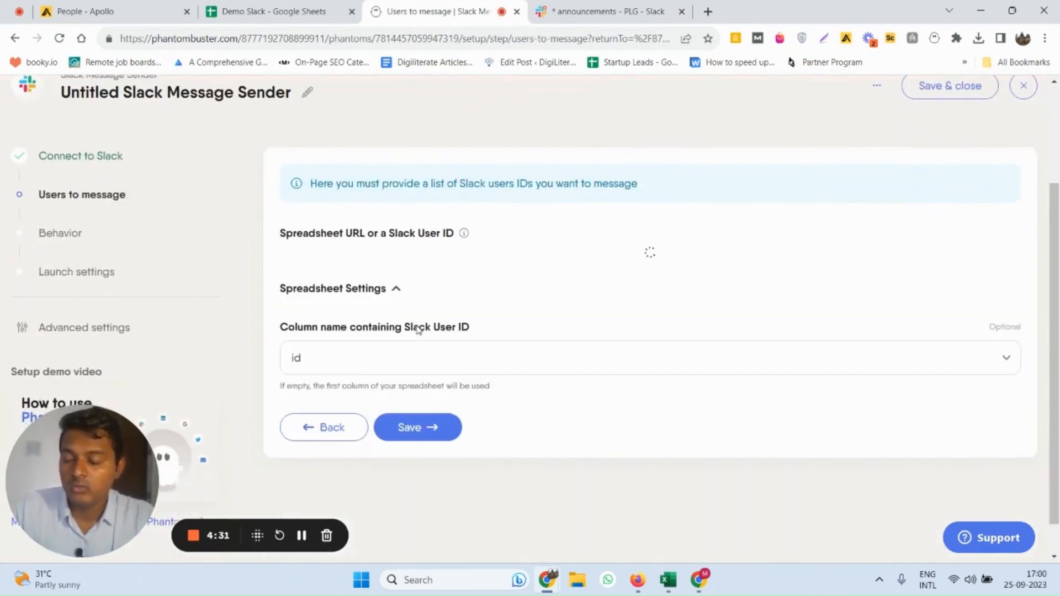
pyautogui.tripleClick(417, 326)
pyautogui.press('BackSpace')
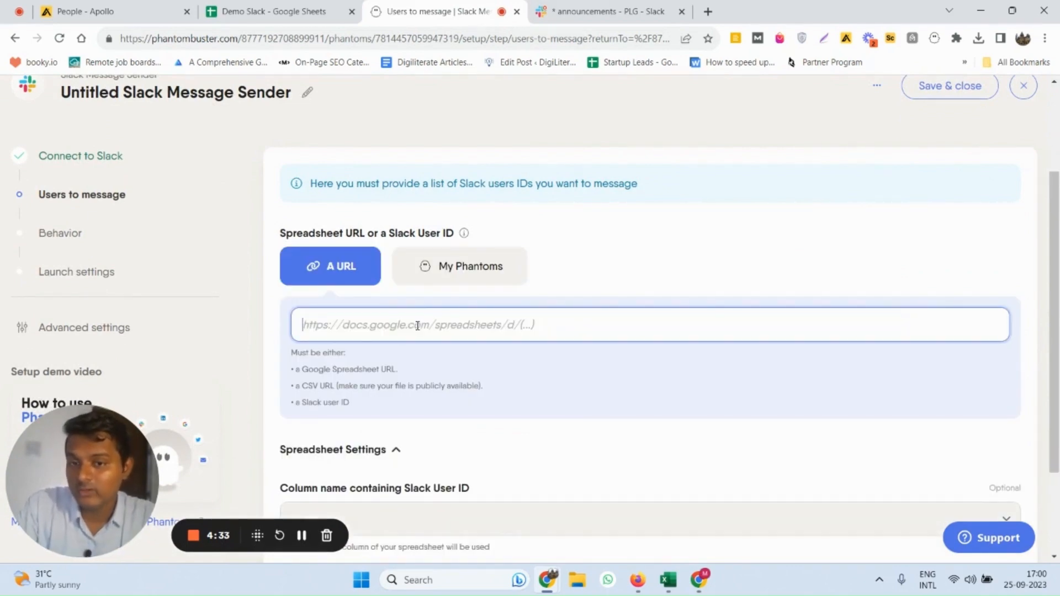
pyautogui.click(276, 12)
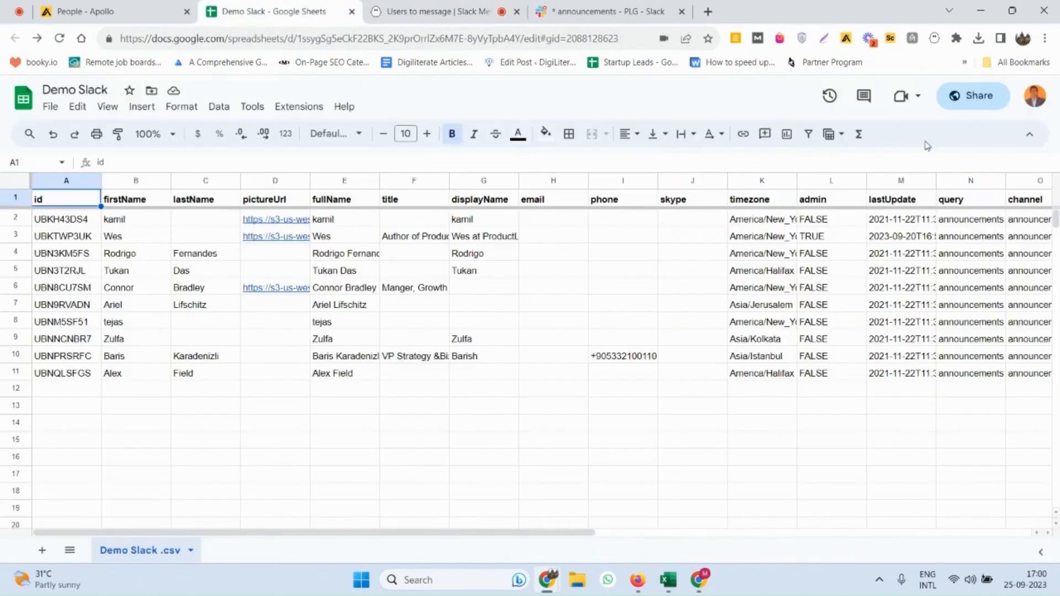
pyautogui.click(966, 102)
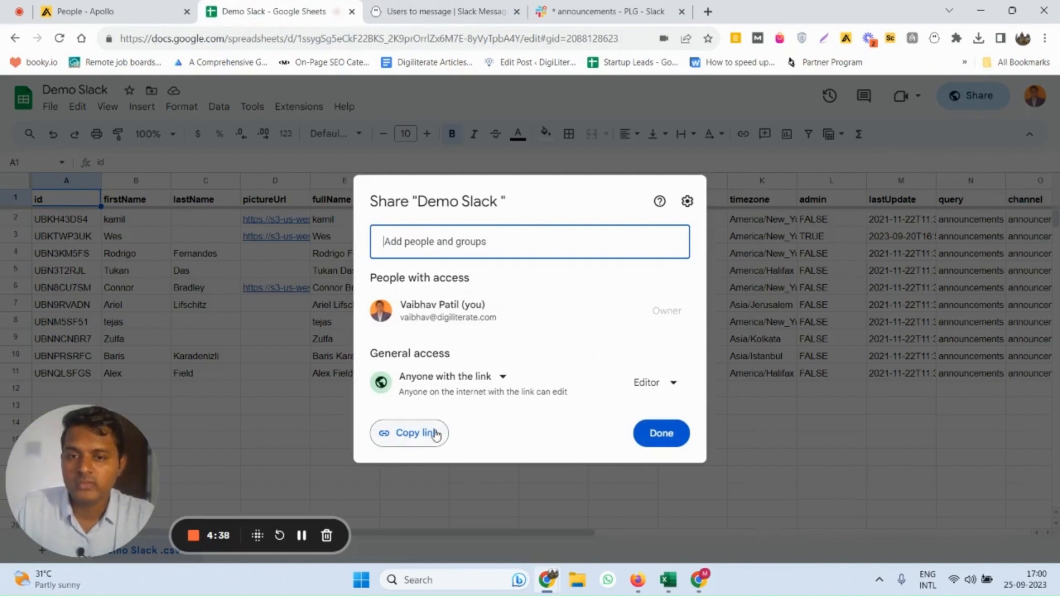
pyautogui.click(433, 432)
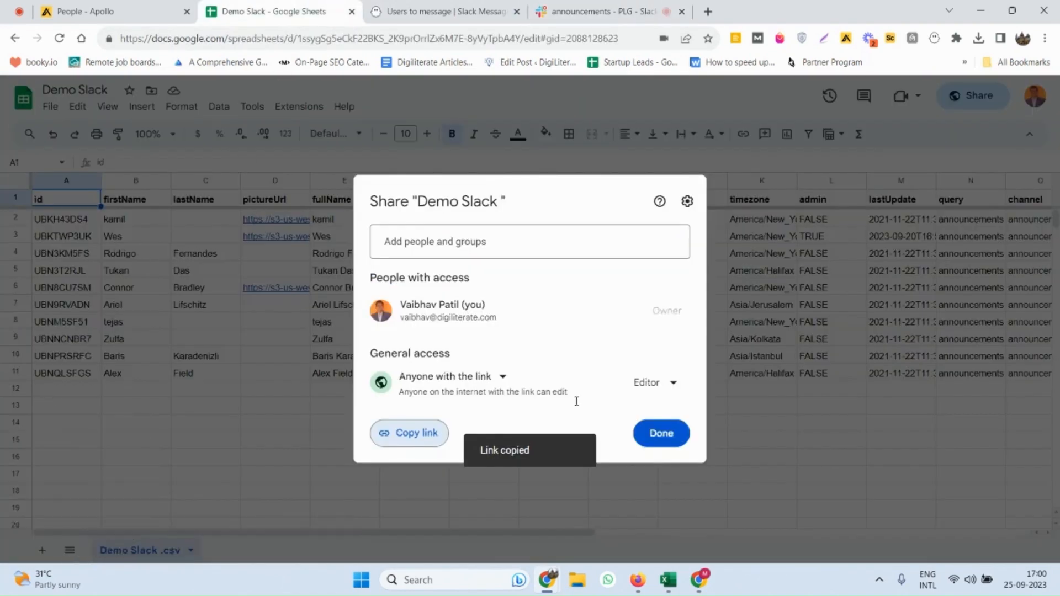
pyautogui.click(652, 433)
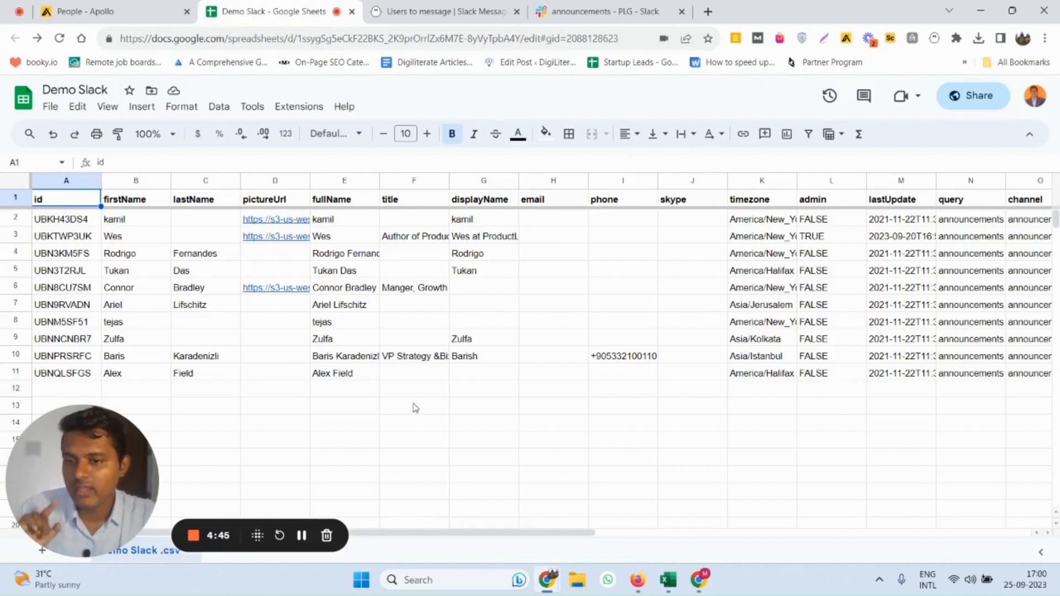
pyautogui.click(623, 6)
pyautogui.click(416, 6)
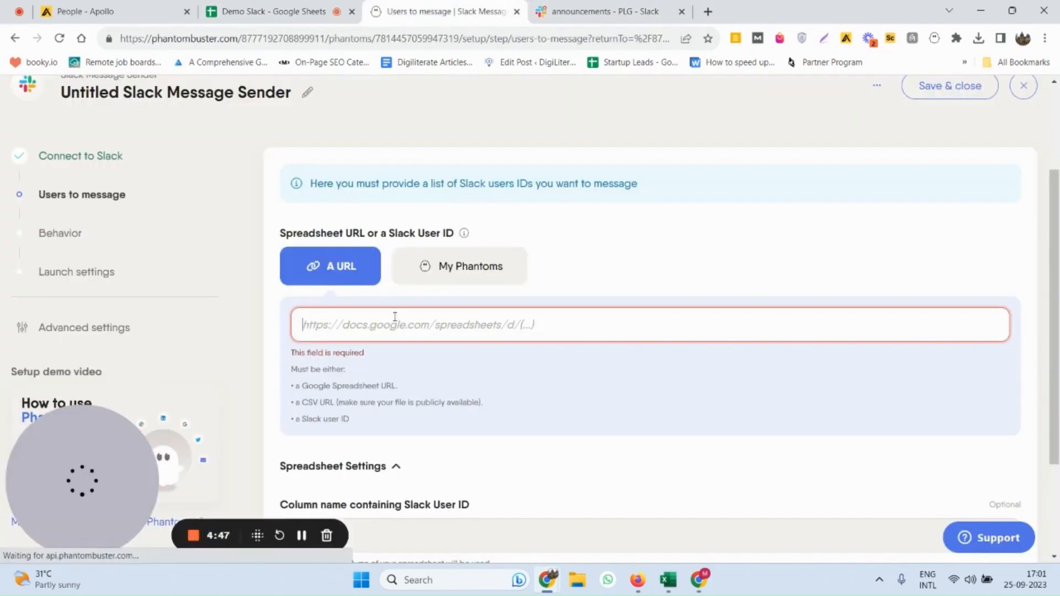
pyautogui.hotkey('ctrl', 'v')
# Set the column containing the Slack User ID to id in the spreadsheet settings and save the users to message
pyautogui.scroll(-3, 435, 392)
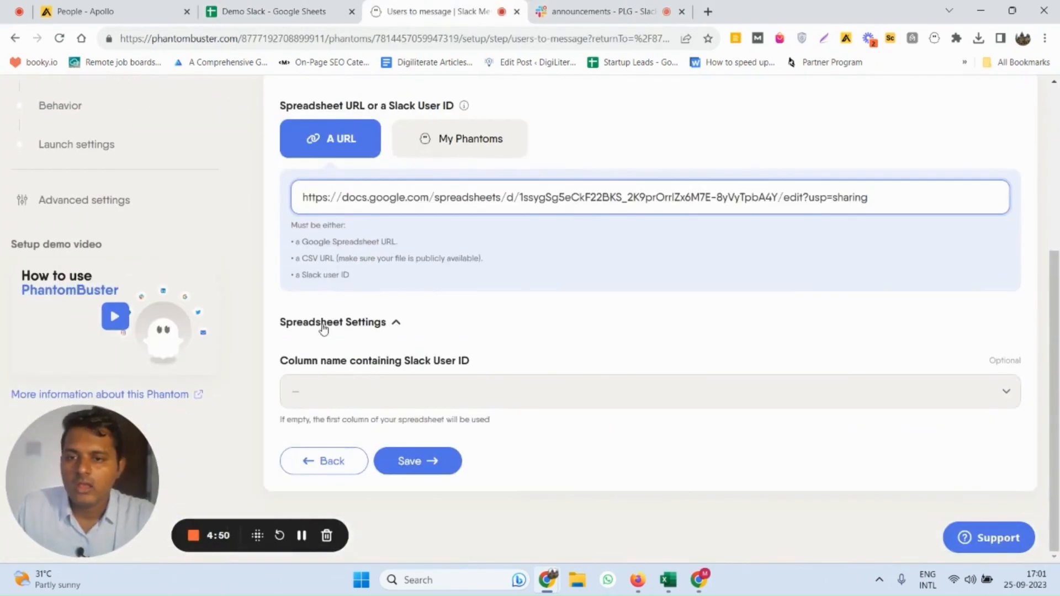
pyautogui.click(328, 340)
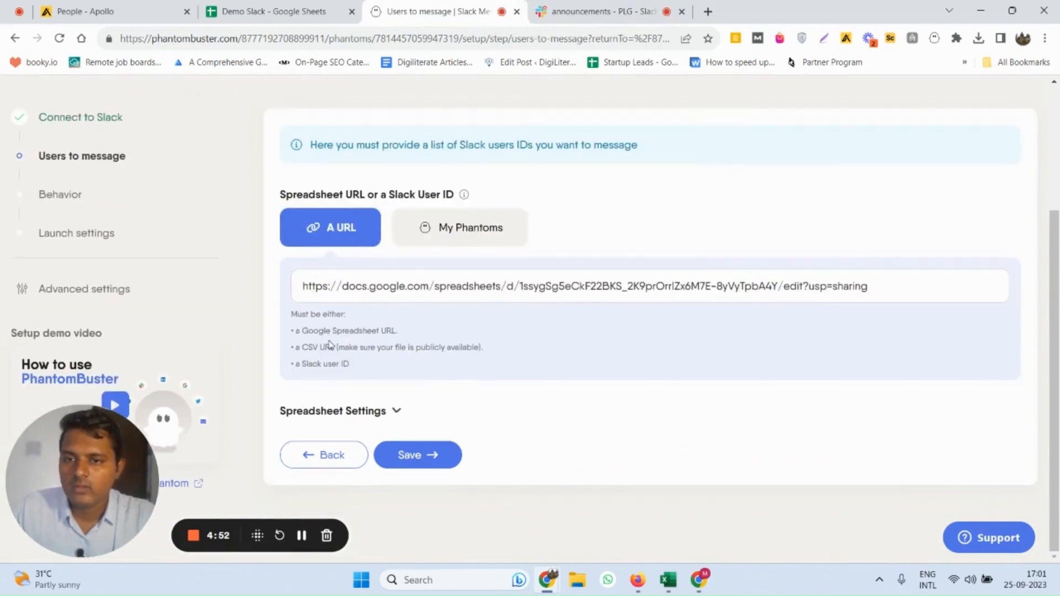
pyautogui.click(346, 415)
pyautogui.click(348, 396)
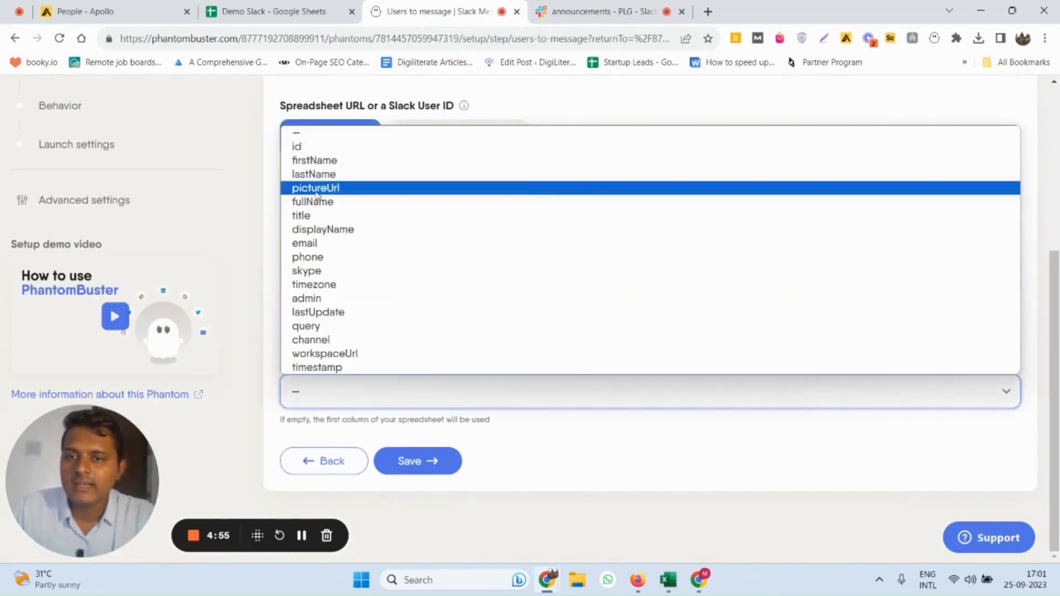
pyautogui.click(314, 147)
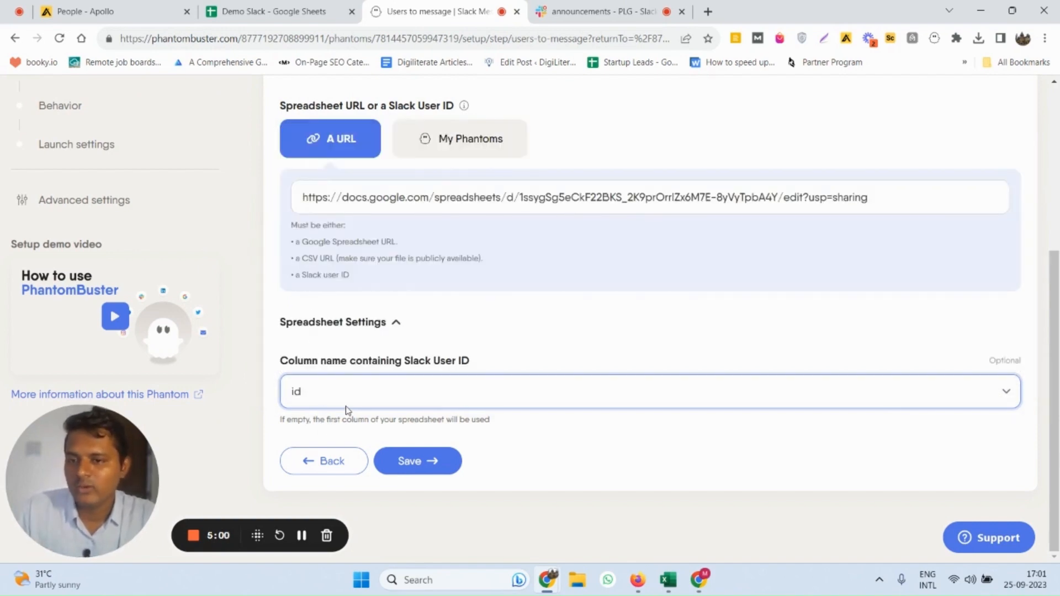
pyautogui.click(413, 469)
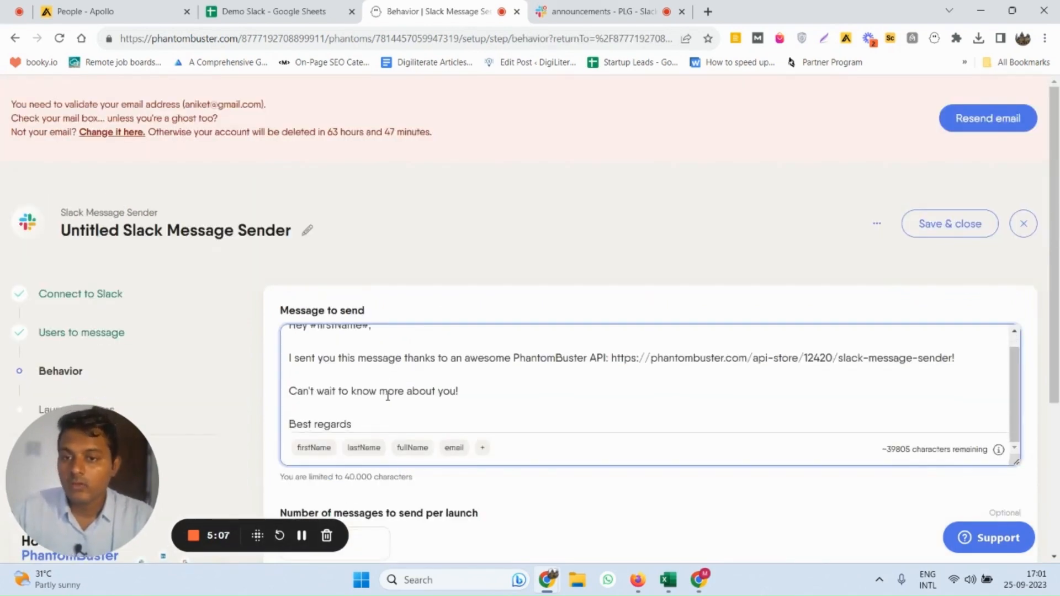
# Review the default message to send and compare its placeholders with the columns of the Demo Slack Google Sheet
pyautogui.scroll(1, 386, 394)
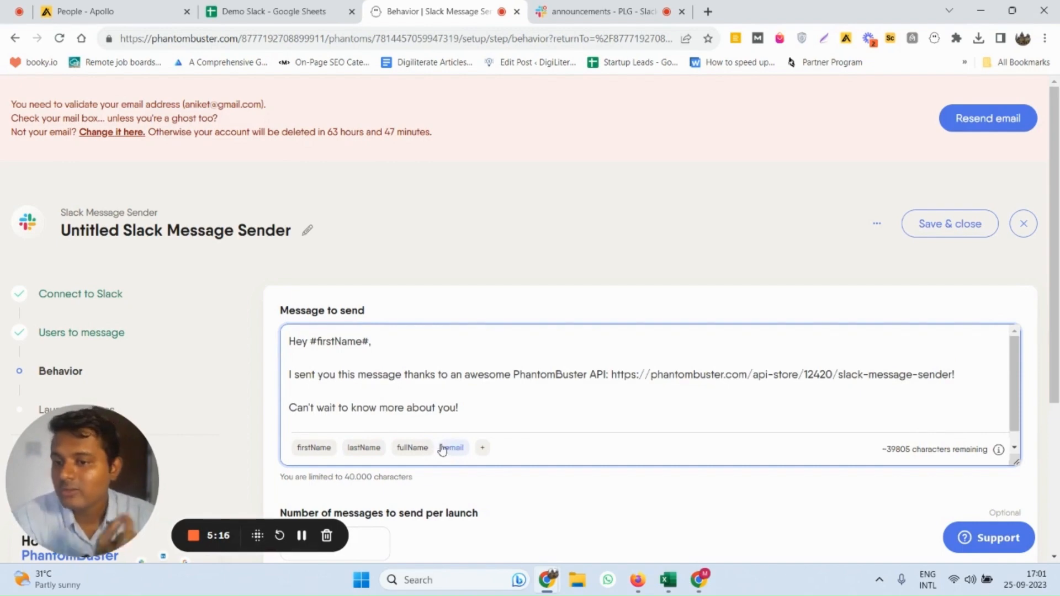
pyautogui.click(274, 10)
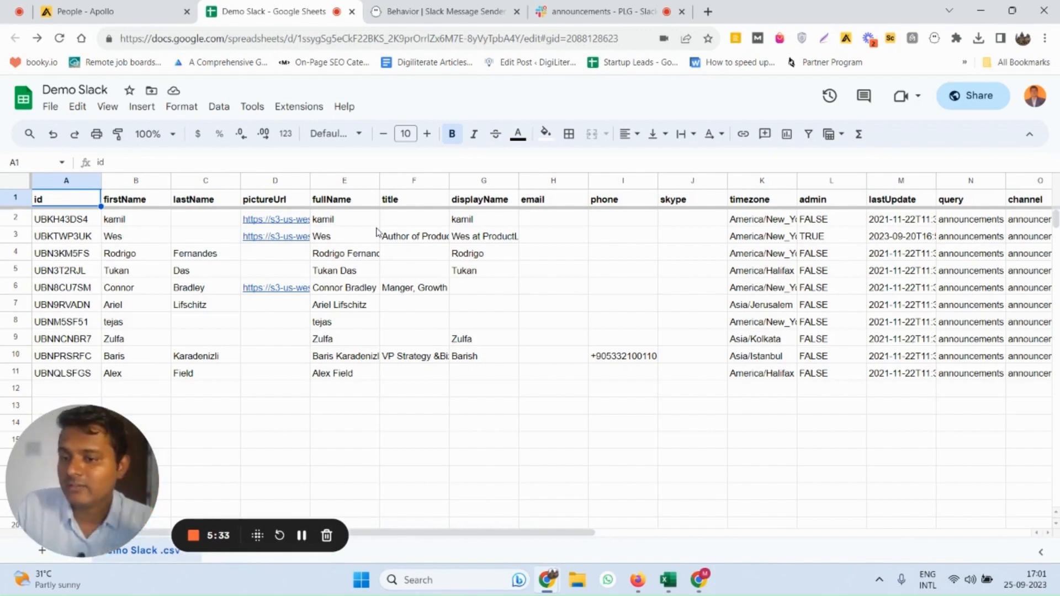
# Examine the additional spreadsheet placeholders available for the message to send in the Slack Message Sender
pyautogui.click(547, 10)
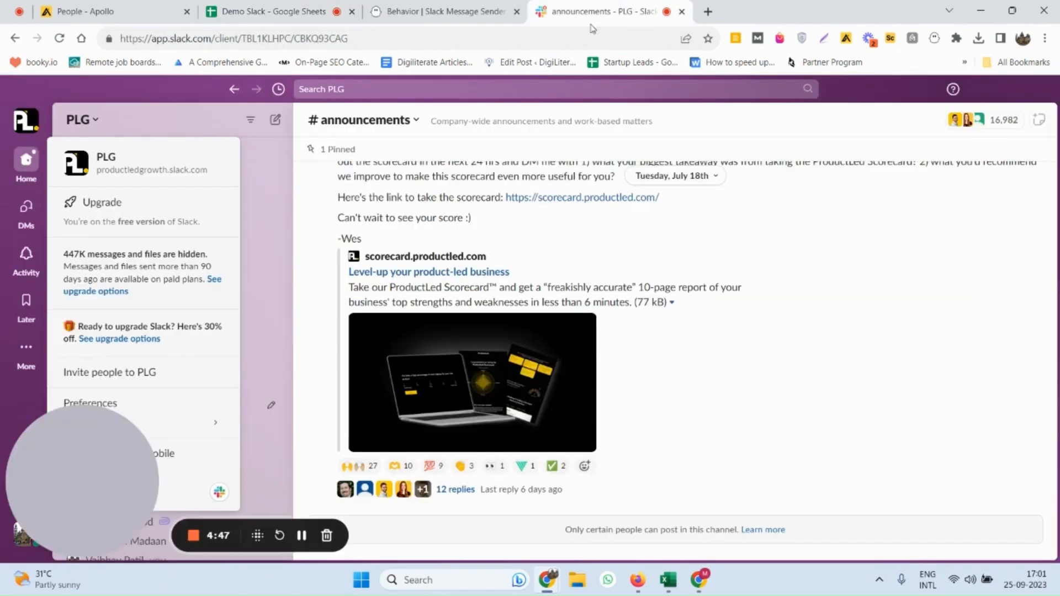
pyautogui.click(445, 8)
pyautogui.click(316, 344)
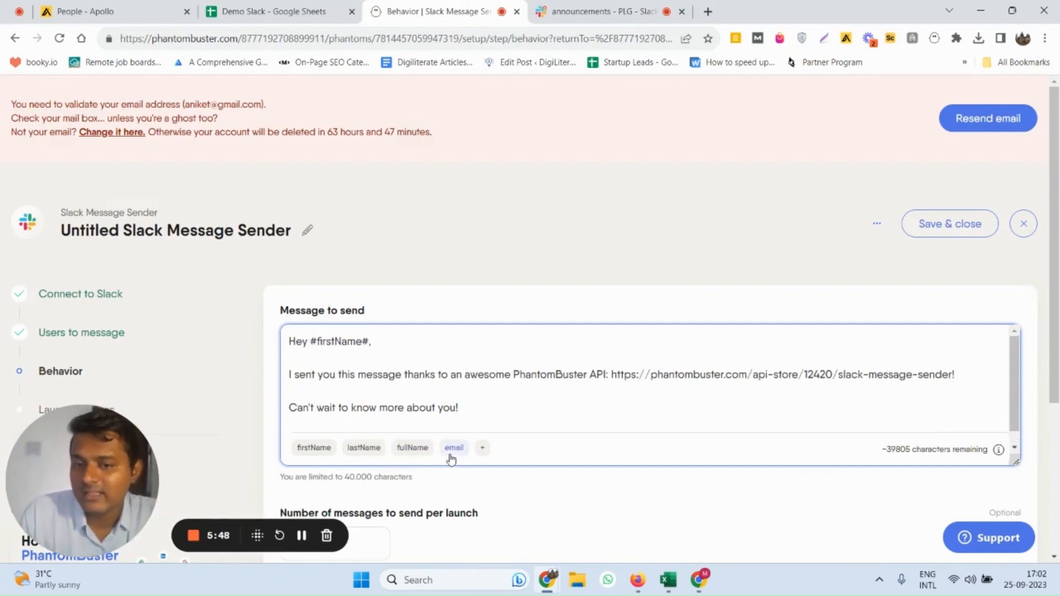
pyautogui.click(482, 449)
pyautogui.scroll(-5, 519, 441)
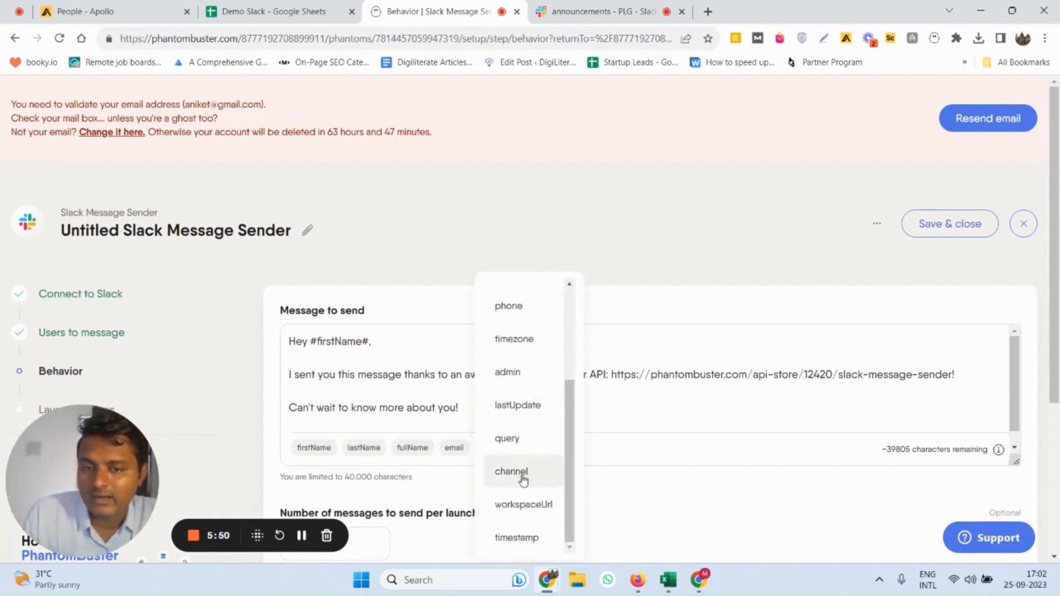
pyautogui.click(386, 310)
pyautogui.scroll(2, 439, 409)
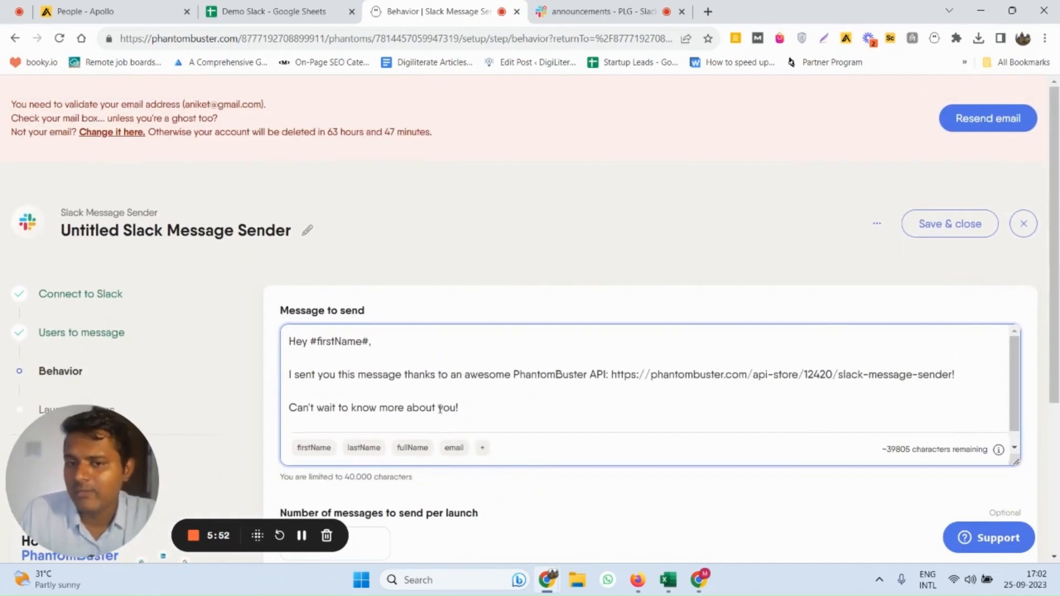
# Remove the PhantomBuster API sentence and the "Can't wait to know more about you!" line from the message, keeping the greeting and Best regards
pyautogui.moveTo(291, 373); pyautogui.dragTo(1030, 375)
pyautogui.press('BackSpace')
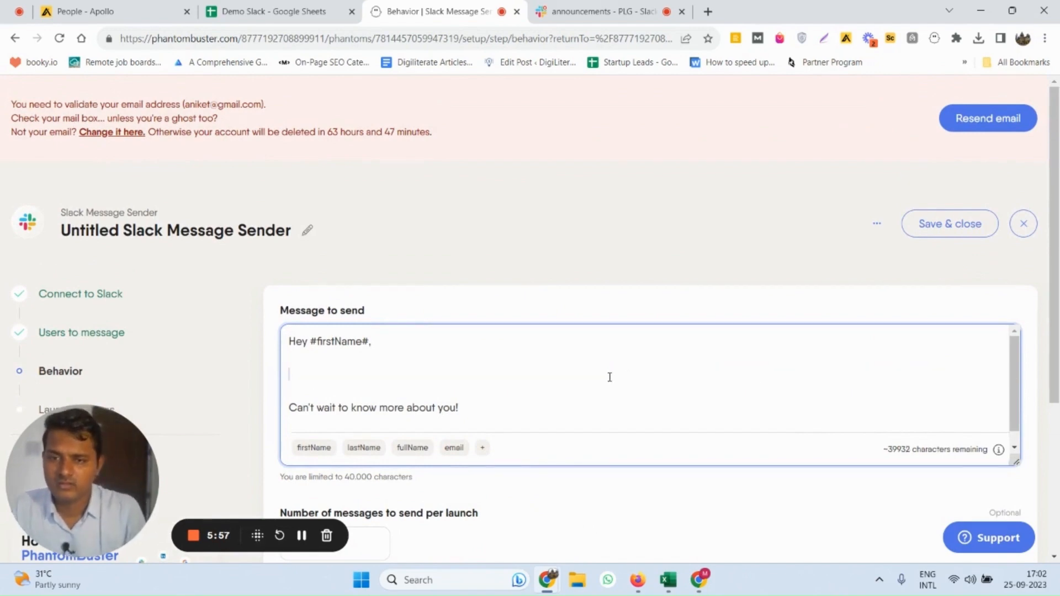
pyautogui.press('BackSpace')
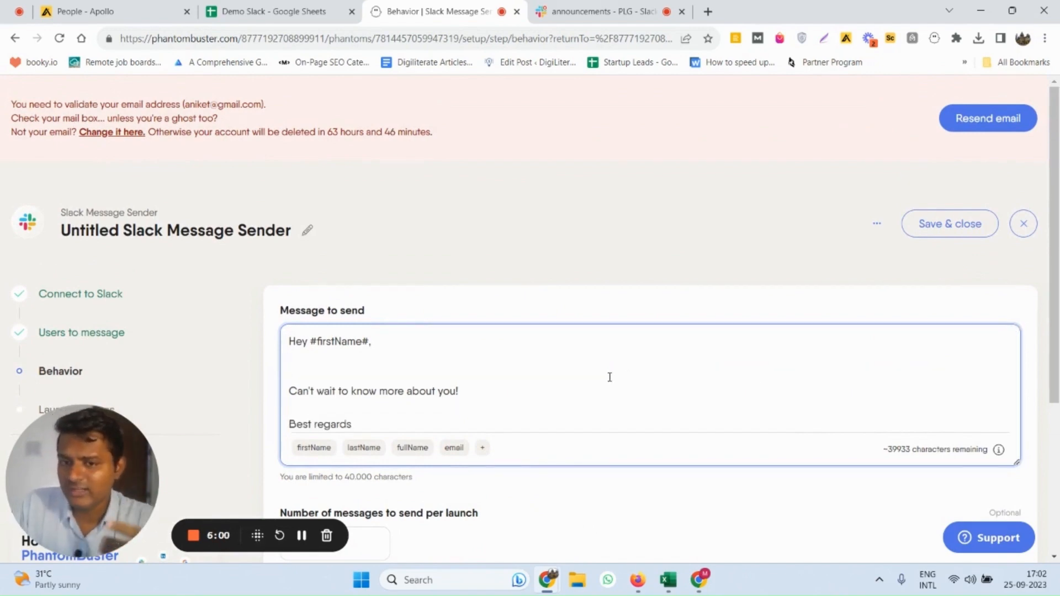
pyautogui.tripleClick(417, 391)
pyautogui.press('BackSpace')
pyautogui.press('BackSpace')
pyautogui.press('BackSpace')
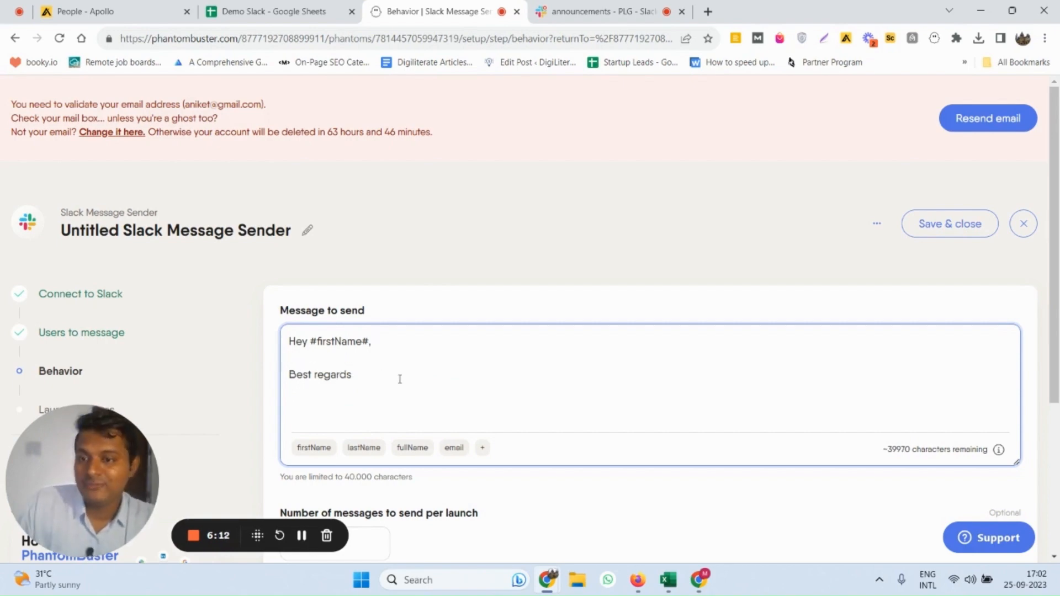
# Check the user rows in the Demo Slack sheet and set the number of messages to send per launch to 5
pyautogui.scroll(-3, 400, 379)
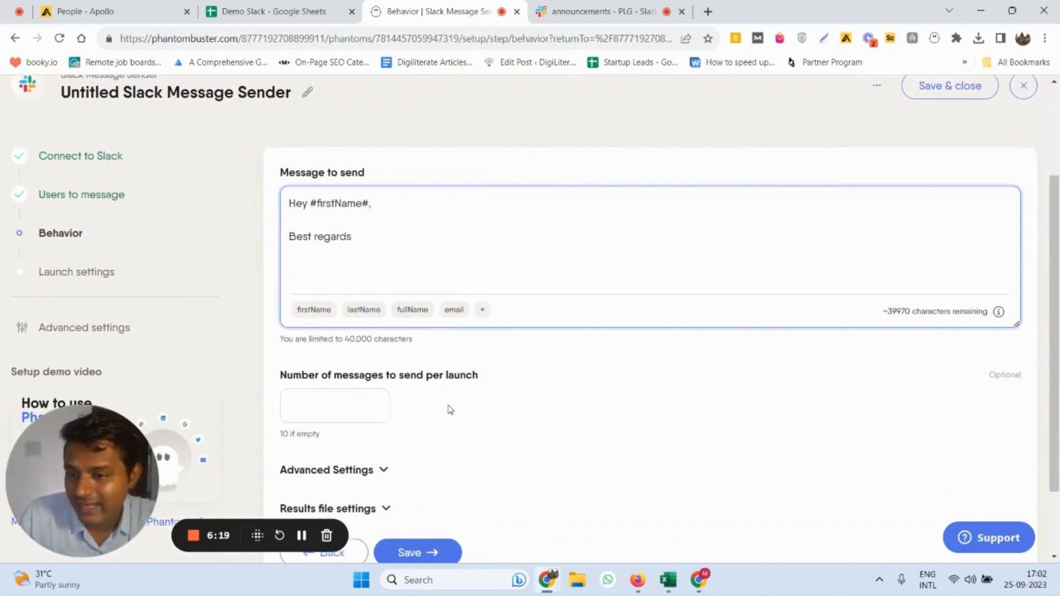
pyautogui.scroll(-1, 338, 350)
pyautogui.click(340, 350)
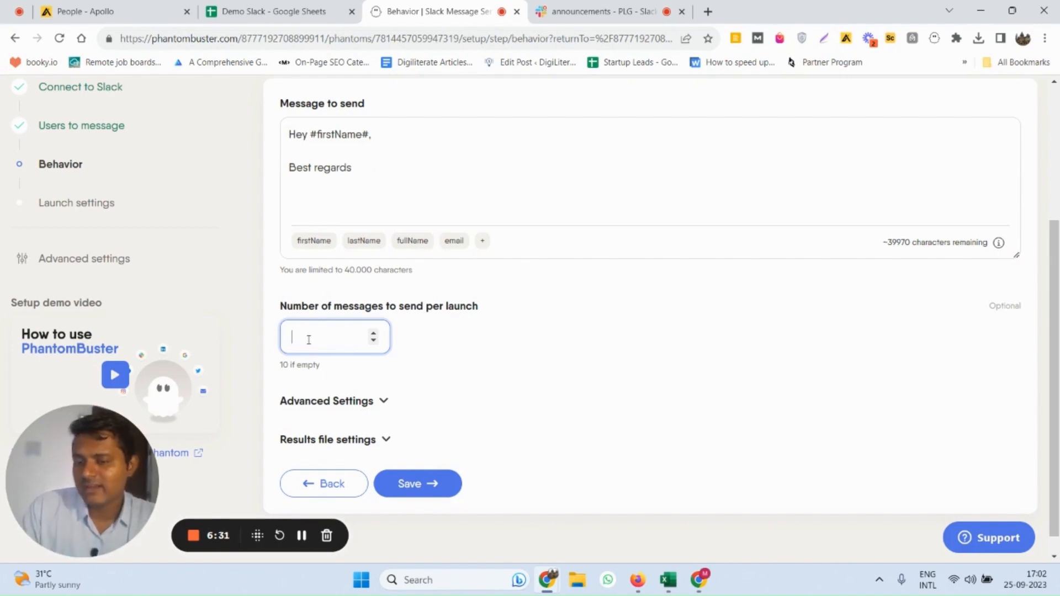
pyautogui.click(307, 8)
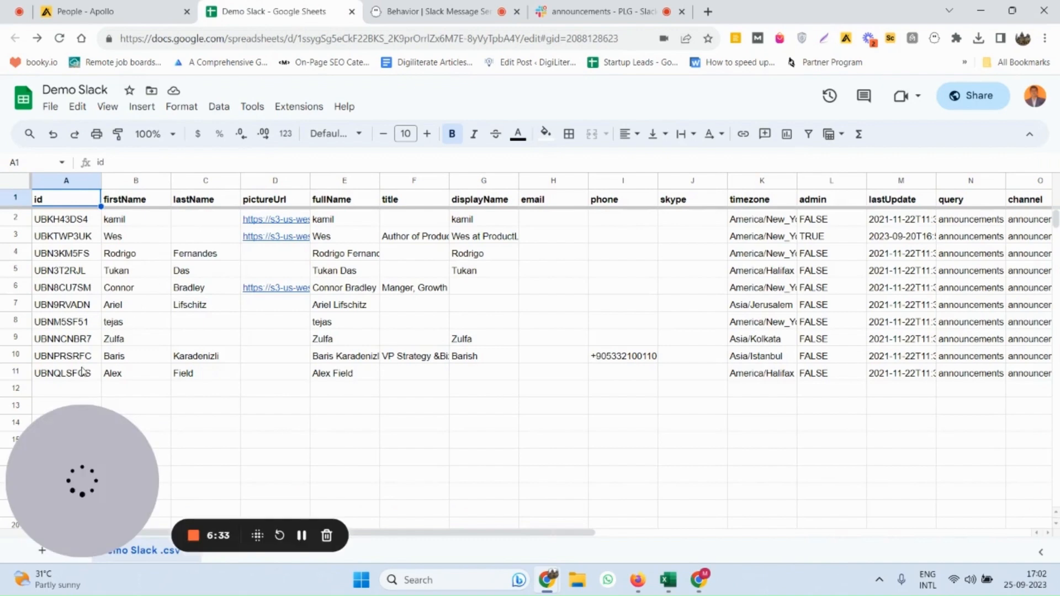
pyautogui.click(436, 11)
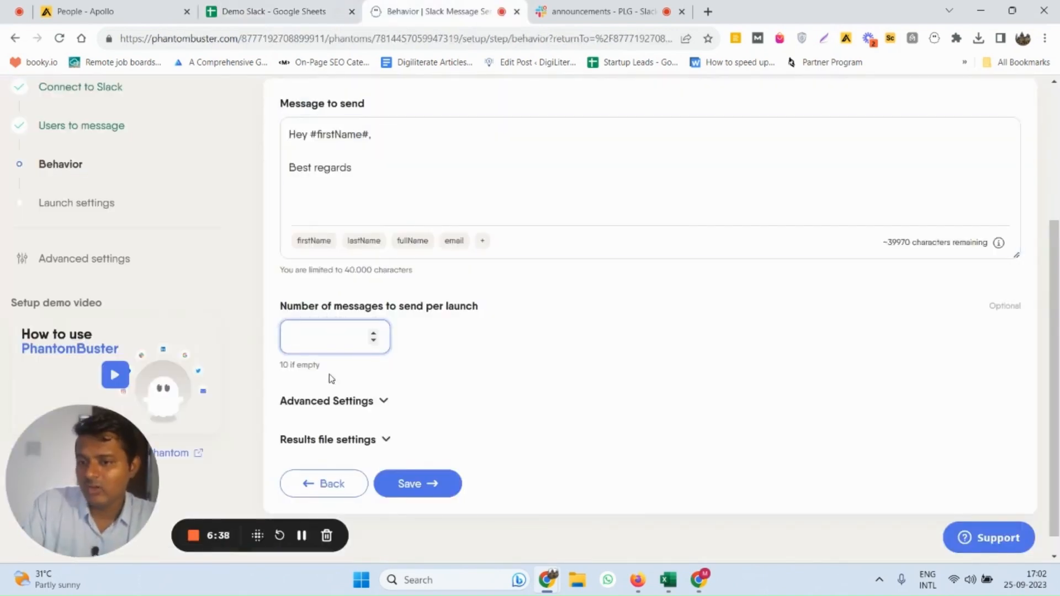
pyautogui.write('5')
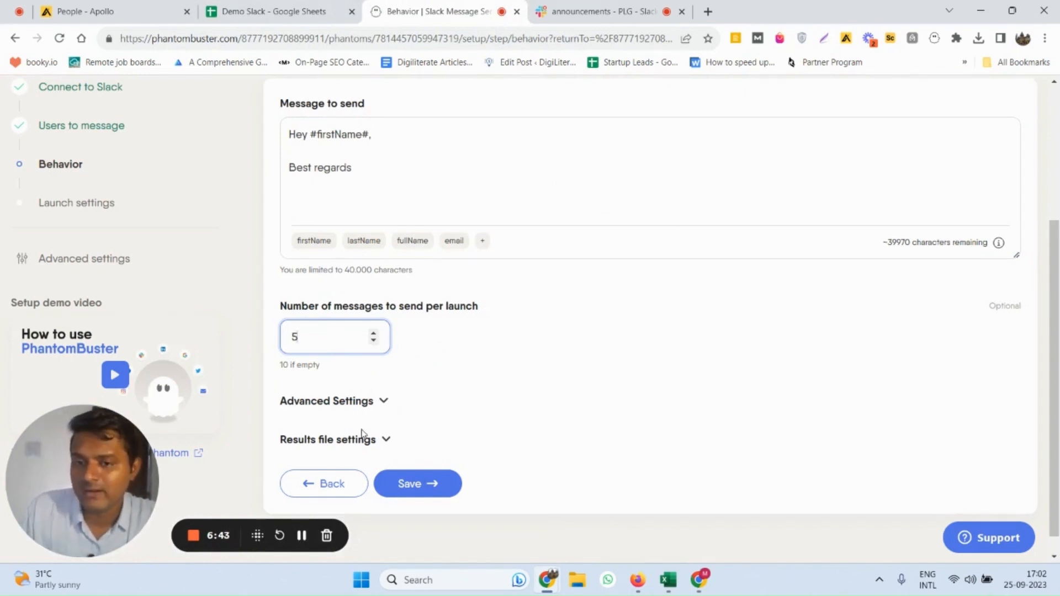
# Expand the advanced and results file settings and turn off sending messages only to connected users
pyautogui.click(348, 404)
pyautogui.scroll(-1, 364, 403)
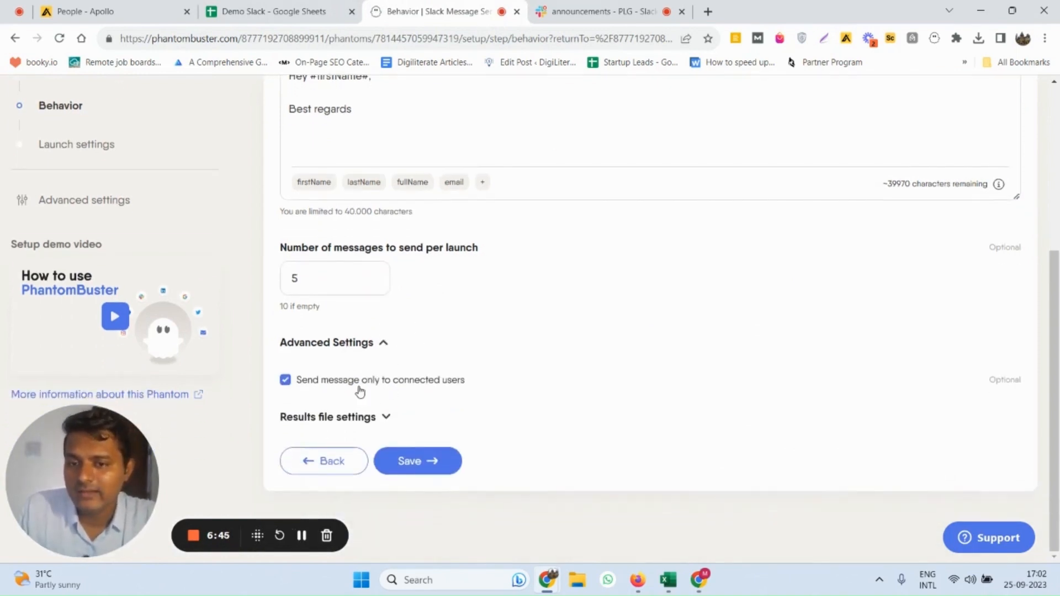
pyautogui.click(320, 429)
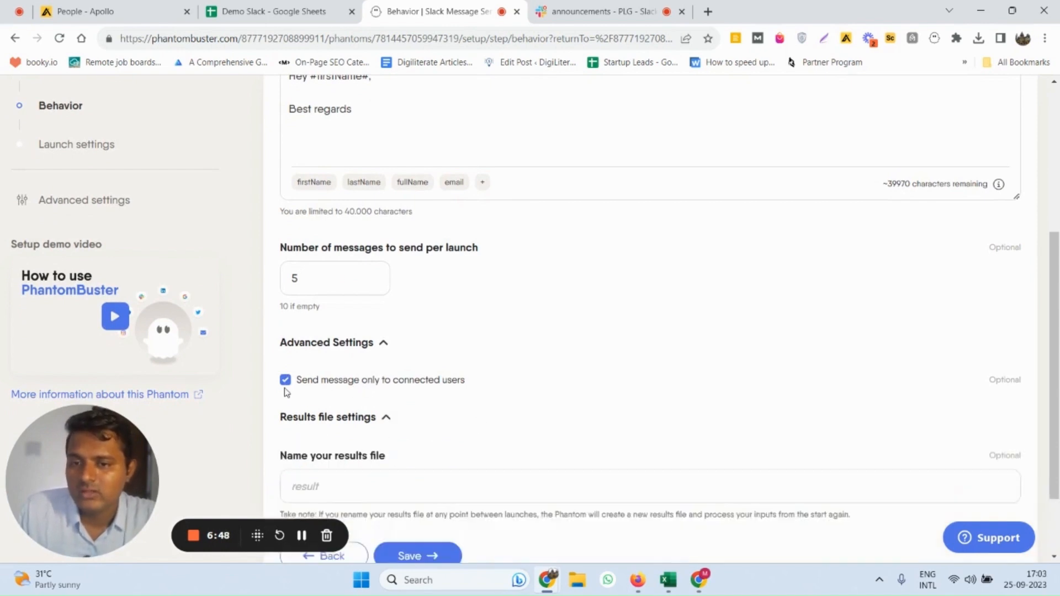
pyautogui.click(287, 383)
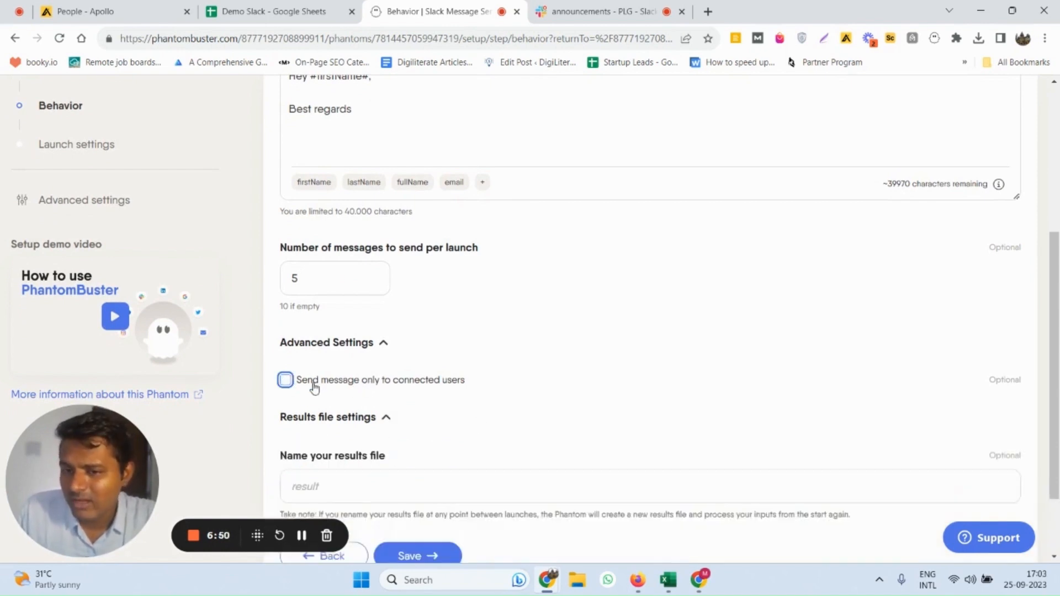
# Name the results file Demo Message and save the behavior settings
pyautogui.scroll(-1, 380, 388)
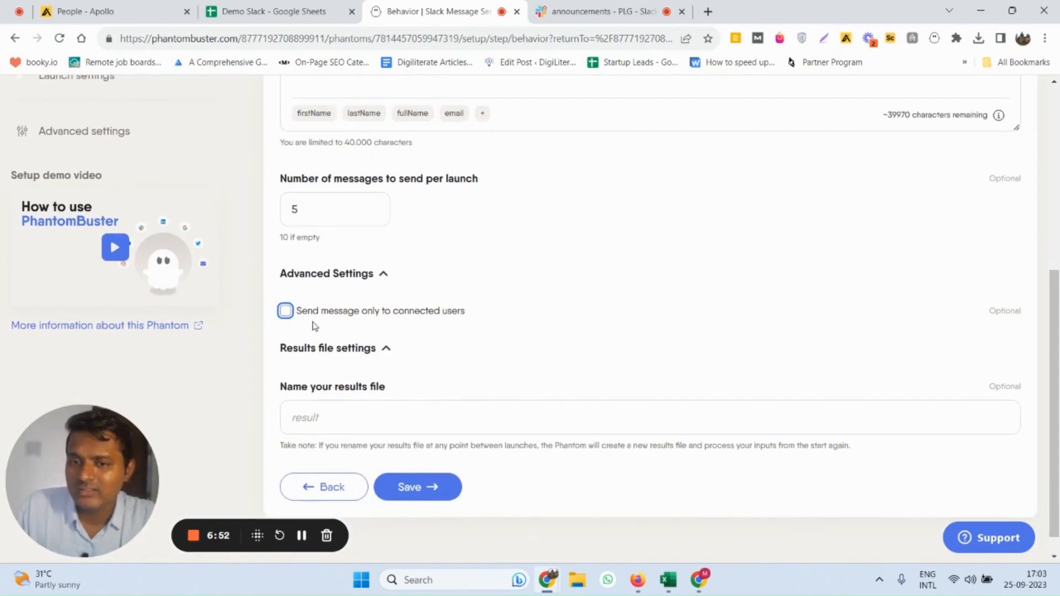
pyautogui.click(324, 418)
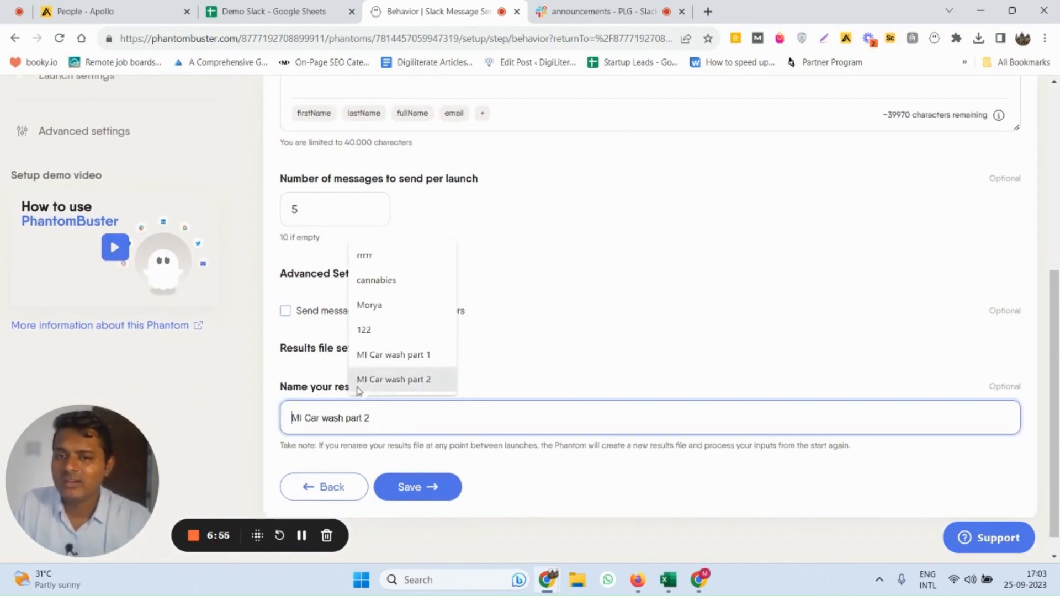
pyautogui.write('d')
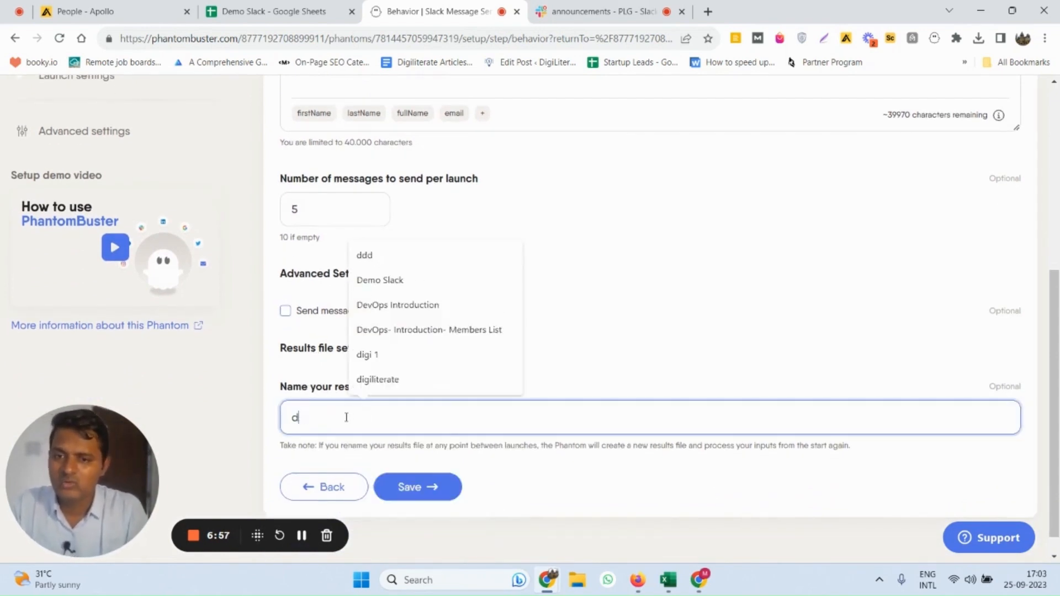
pyautogui.write('emo Message')
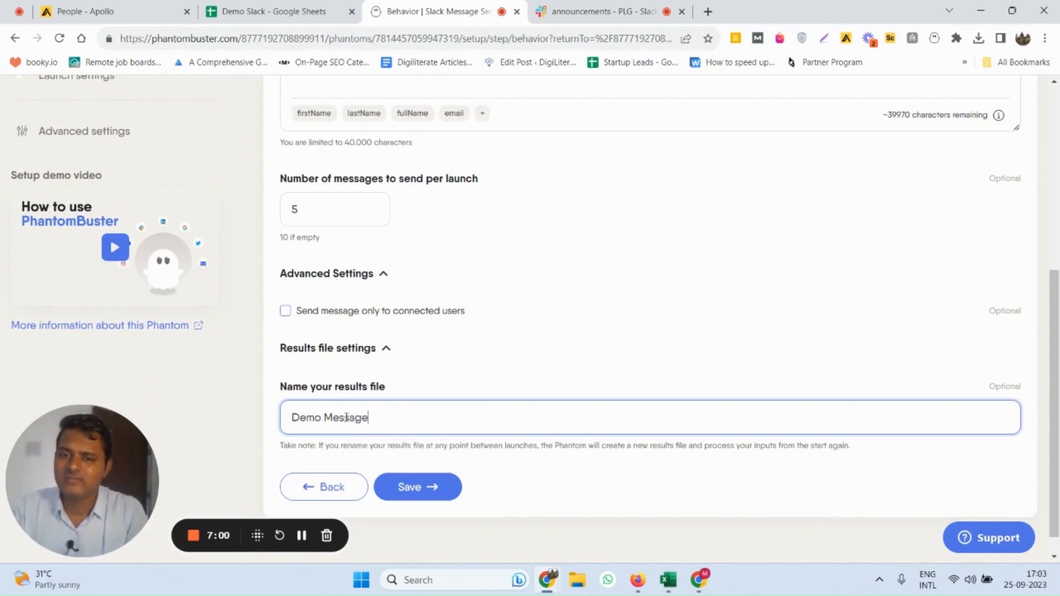
pyautogui.scroll(-1, 441, 442)
pyautogui.click(421, 468)
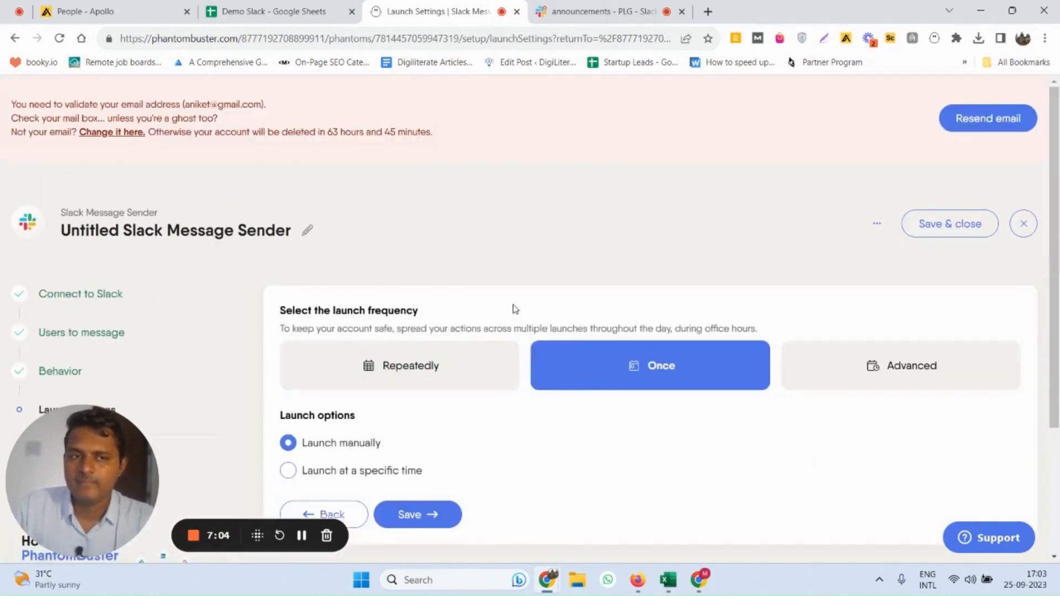
# Save the launch settings with a single manual launch and decline updating the Slack cookie in the other Phantoms
pyautogui.scroll(-1, 548, 368)
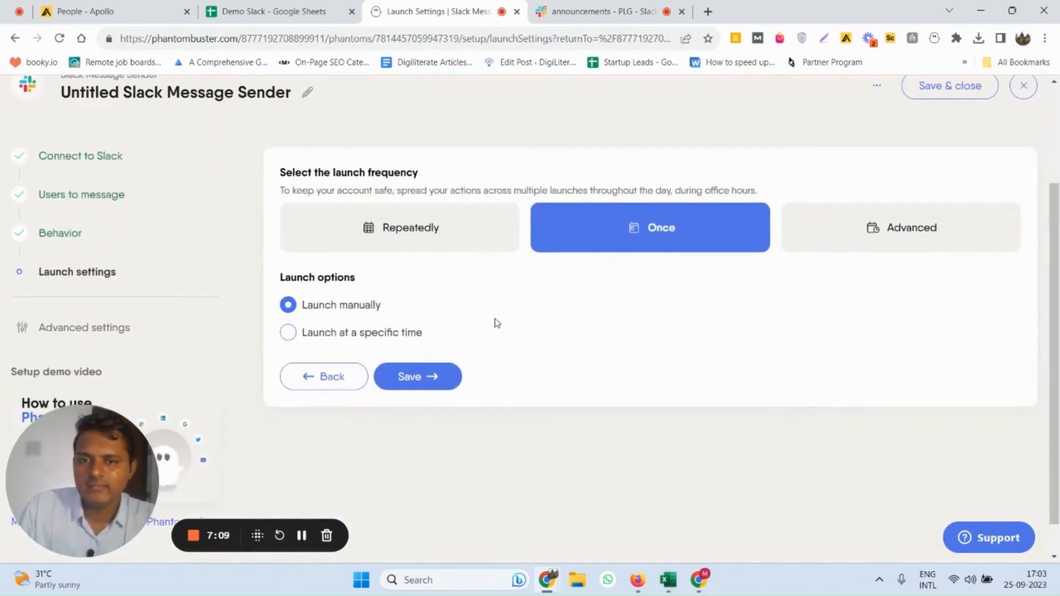
pyautogui.click(422, 379)
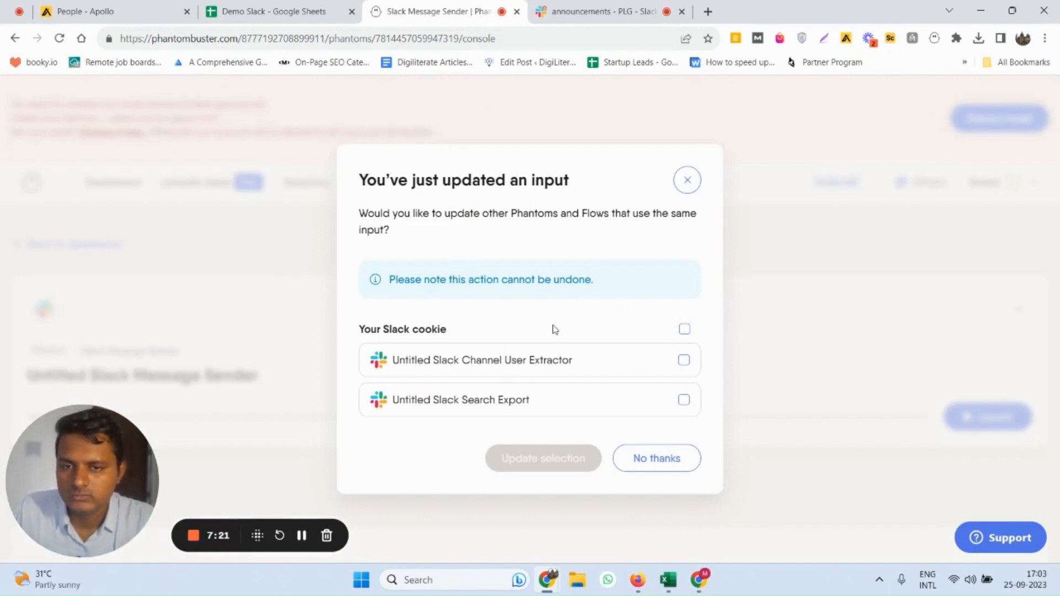
pyautogui.click(654, 459)
# Launch the Slack Message Sender to start messaging the users
pyautogui.scroll(-4, 469, 394)
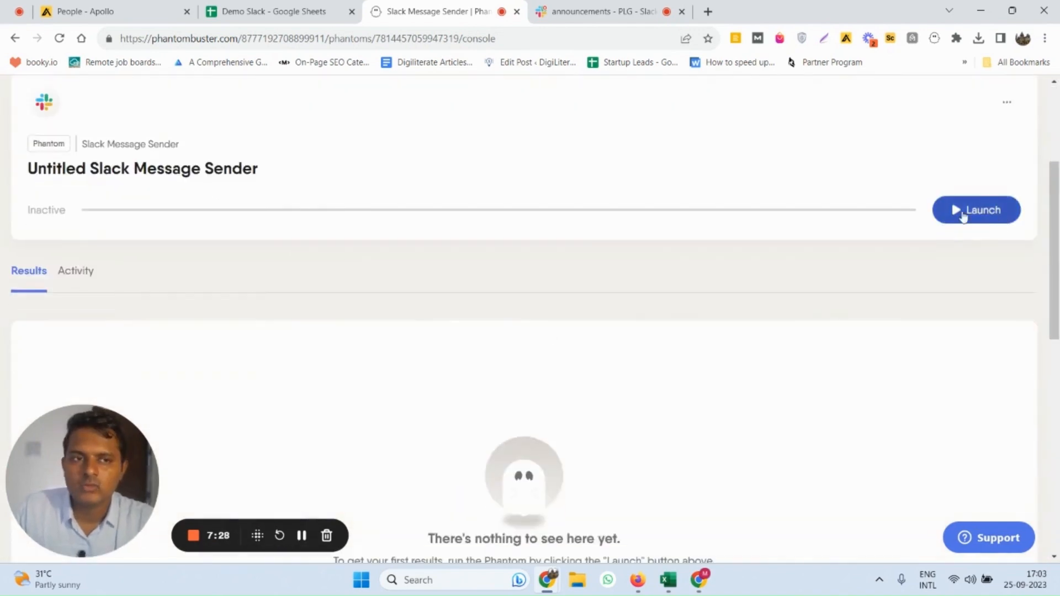
pyautogui.click(960, 215)
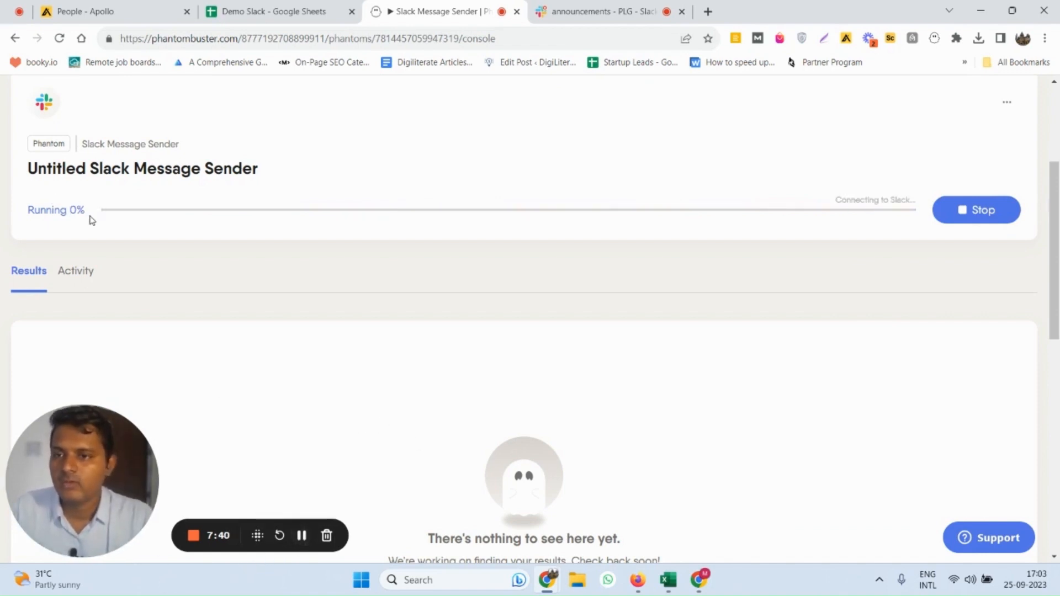
pyautogui.scroll(-1, 155, 265)
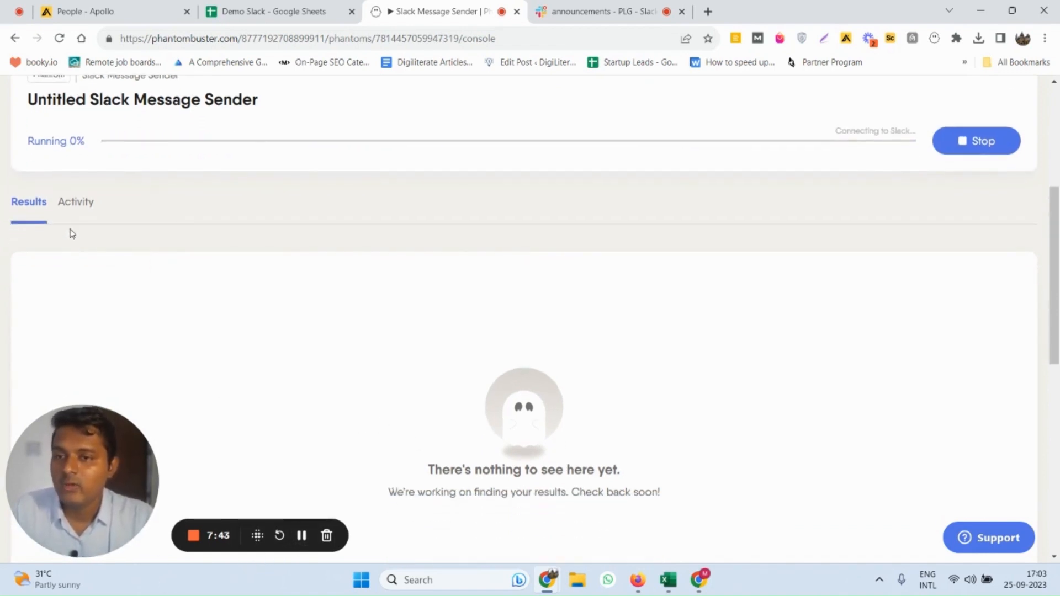
pyautogui.scroll(1, 80, 236)
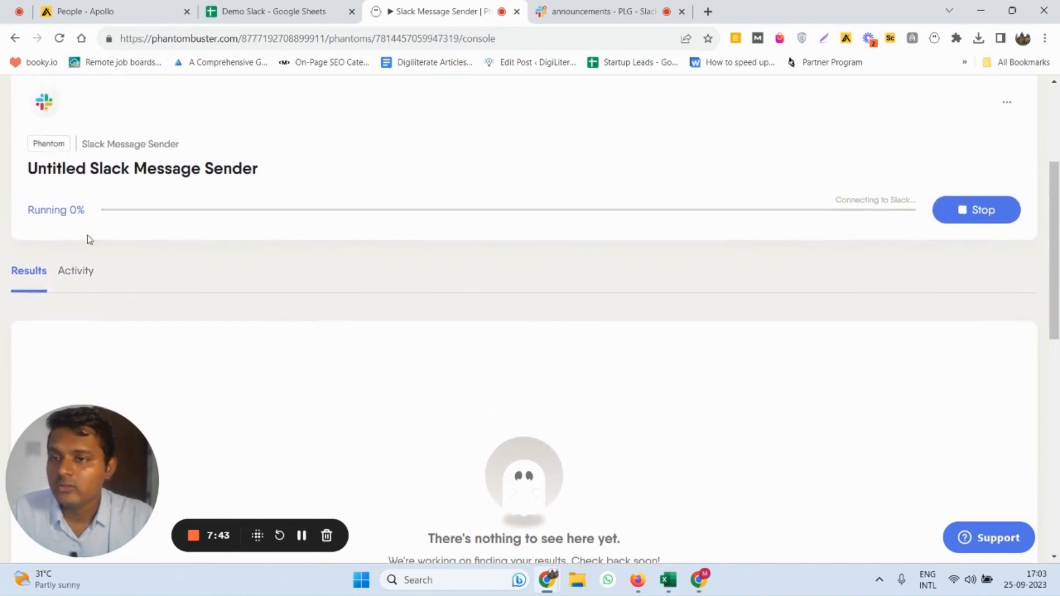
# Monitor the running Phantom's progress and review its setup values and results while it processes the users
pyautogui.click(71, 280)
pyautogui.scroll(-2, 197, 307)
pyautogui.scroll(1, 213, 279)
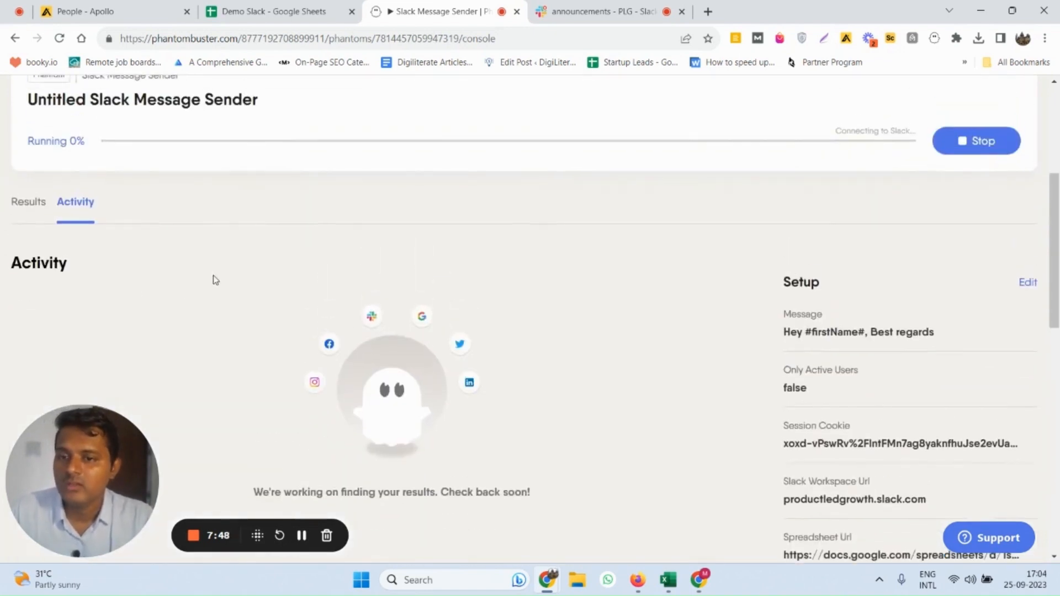
pyautogui.scroll(-1, 205, 293)
pyautogui.scroll(1, 205, 304)
pyautogui.scroll(-3, 182, 287)
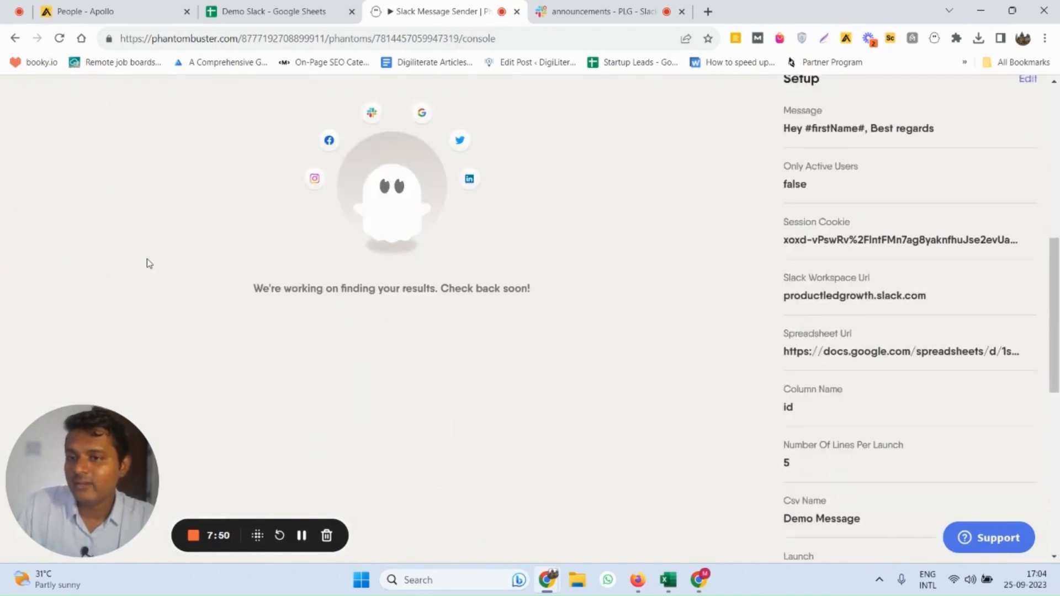
pyautogui.scroll(2, 154, 265)
pyautogui.scroll(2, 154, 268)
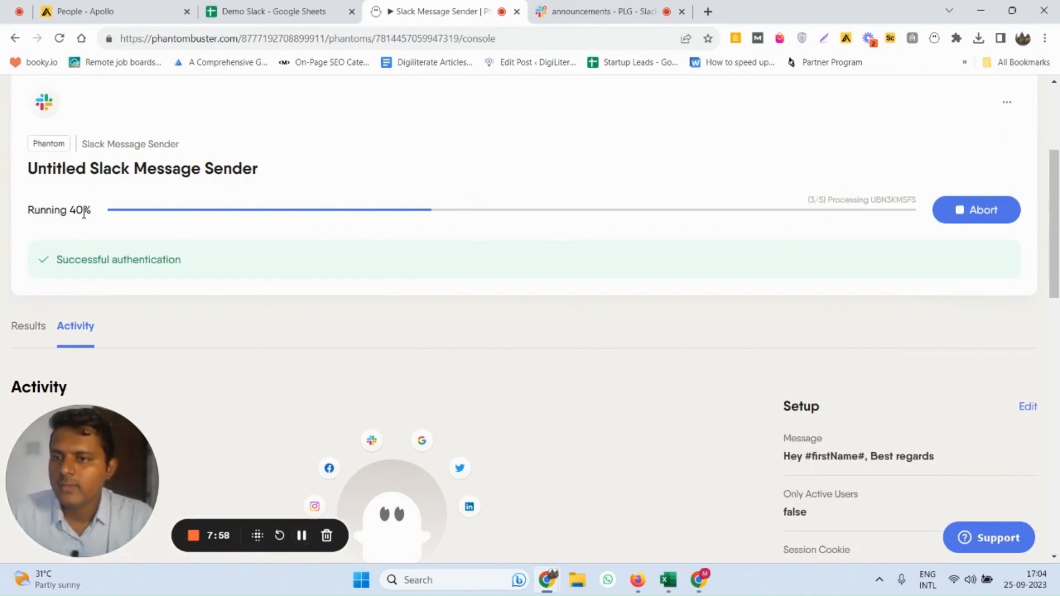
pyautogui.scroll(-4, 101, 260)
pyautogui.scroll(2, 25, 204)
pyautogui.click(30, 193)
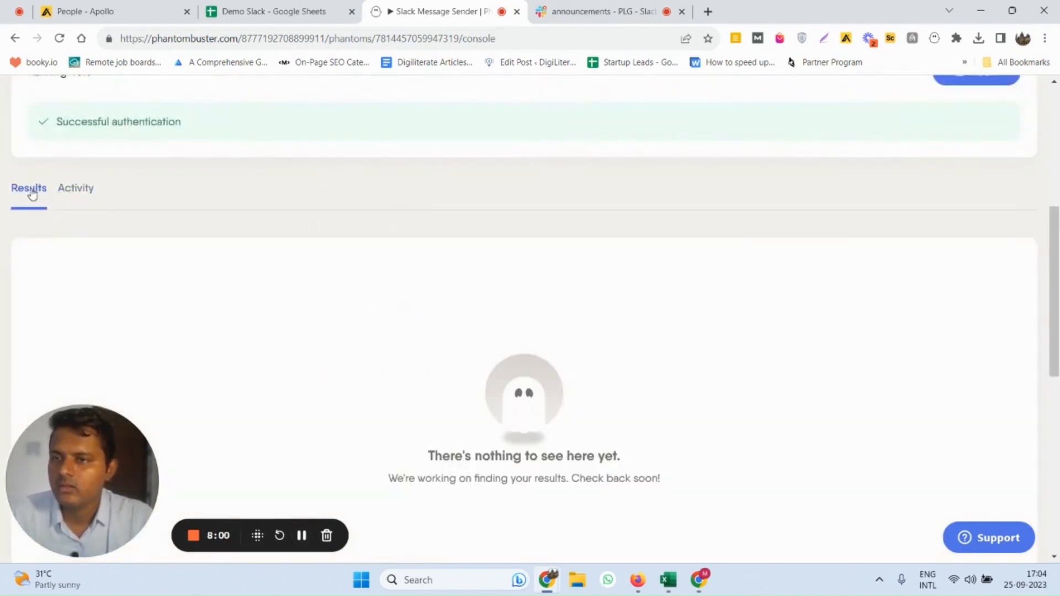
pyautogui.click(76, 190)
pyautogui.scroll(-3, 297, 308)
pyautogui.scroll(5, 297, 308)
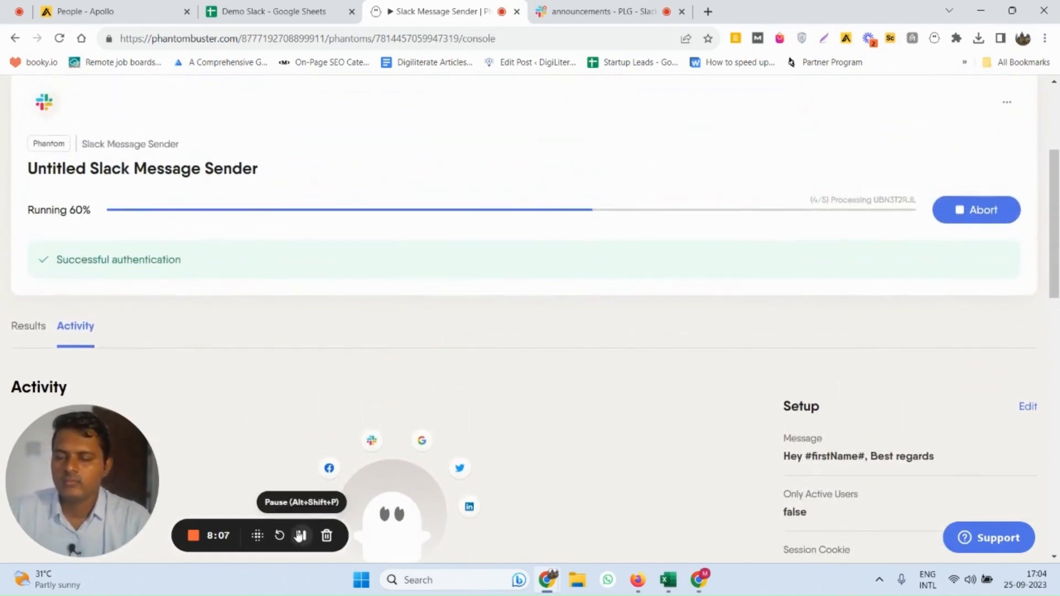
# Review the activity log of the completed launch and examine the Demo Message results table
pyautogui.scroll(-3, 260, 309)
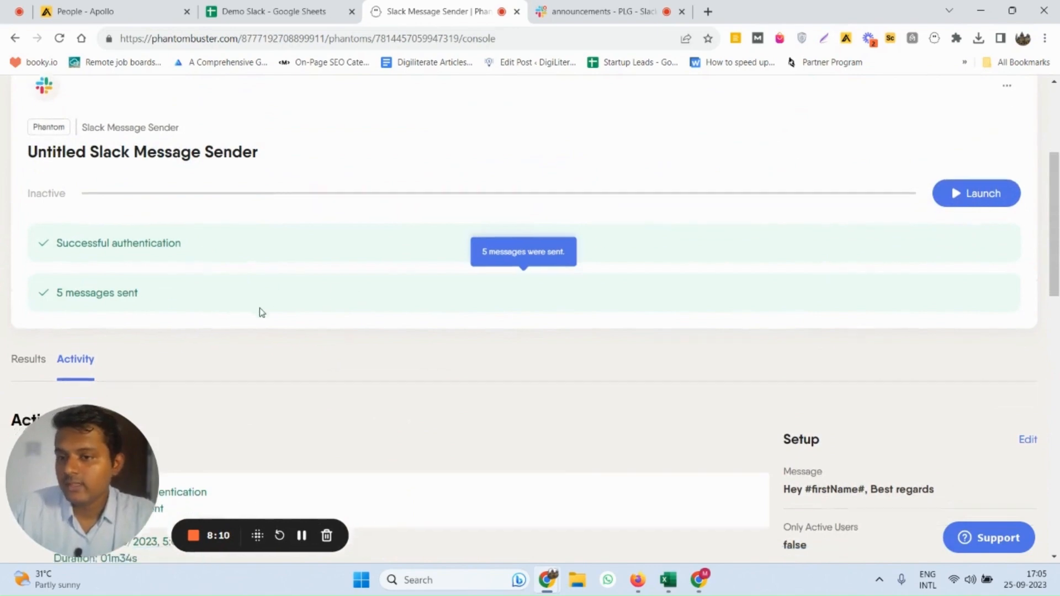
pyautogui.scroll(-3, 111, 144)
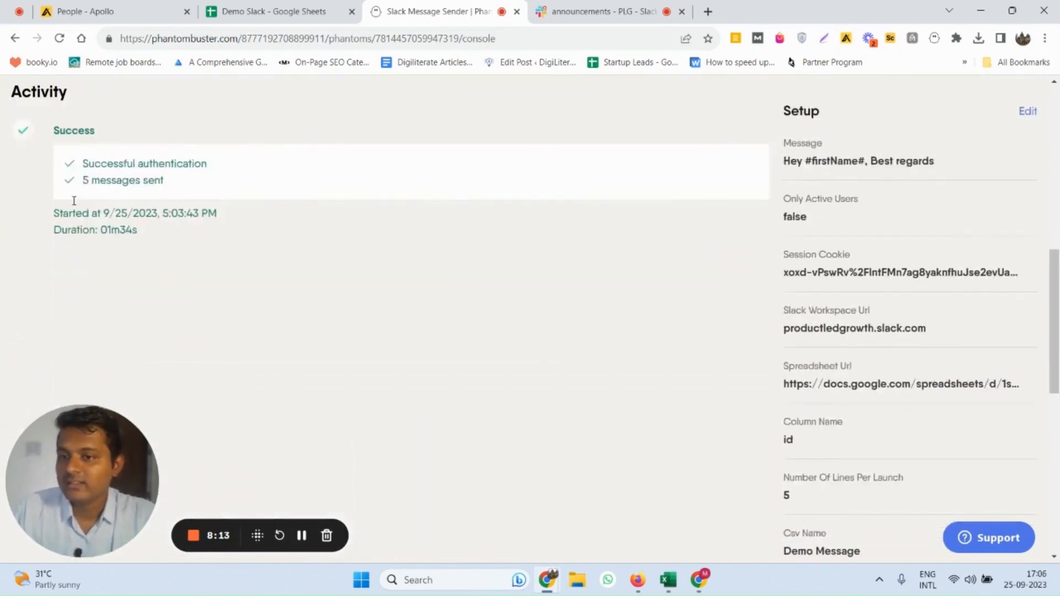
pyautogui.scroll(3, 67, 183)
pyautogui.click(36, 182)
pyautogui.scroll(1, 420, 251)
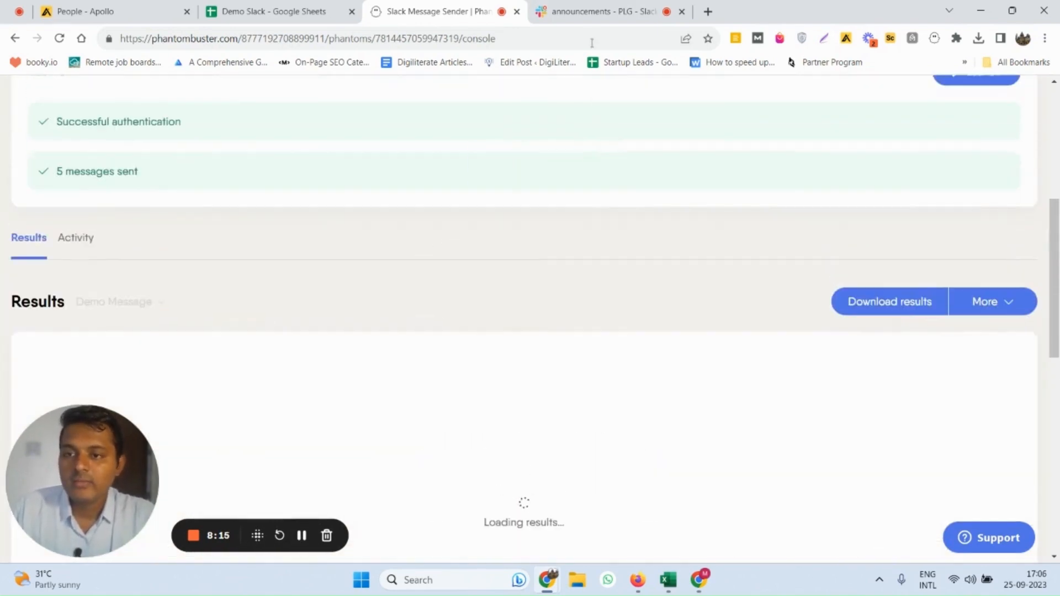
pyautogui.scroll(-4, 508, 246)
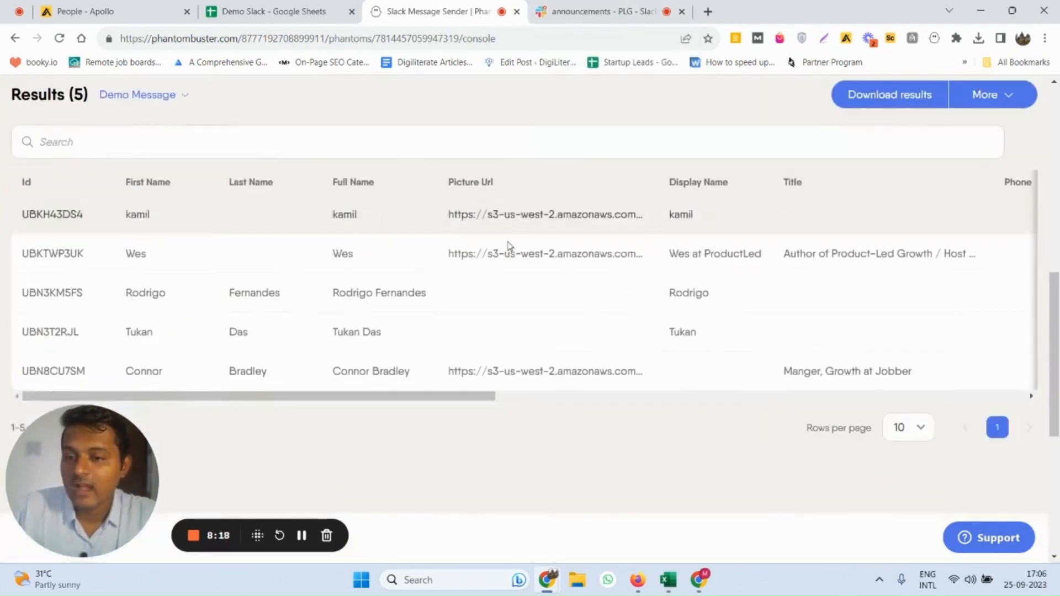
# Switch to the PLG Slack workspace and review the direct message sent to the first recipient in the Demo Slack sheet
pyautogui.scroll(1, 509, 246)
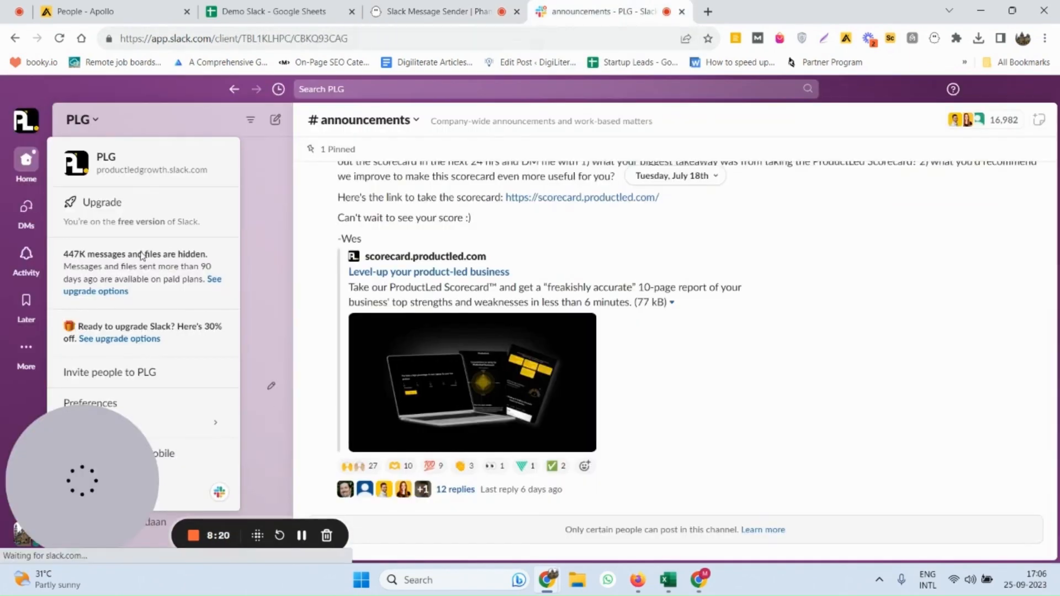
pyautogui.click(236, 100)
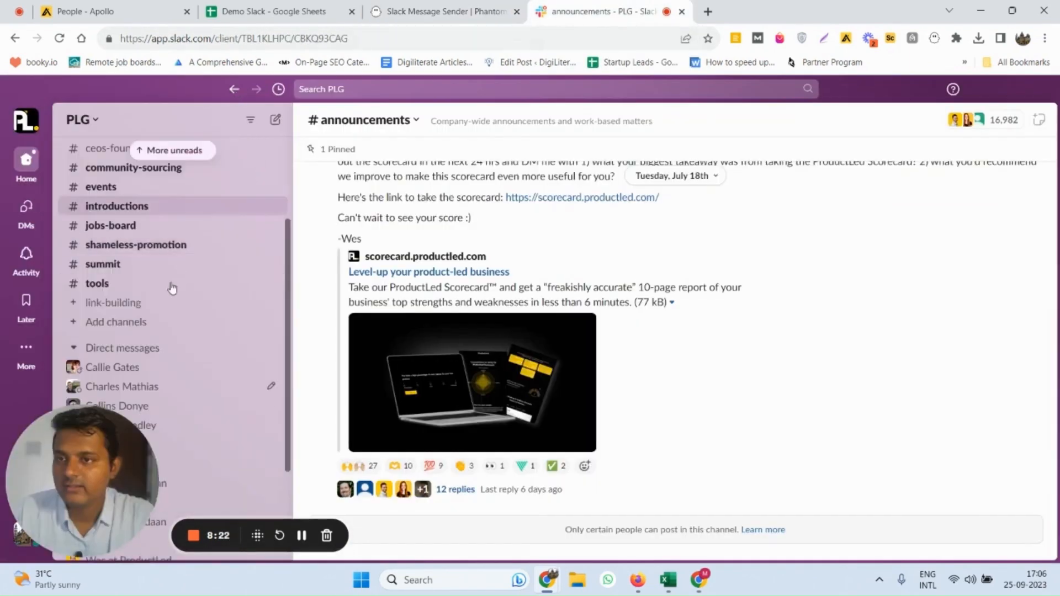
pyautogui.scroll(-3, 169, 285)
pyautogui.scroll(2, 132, 240)
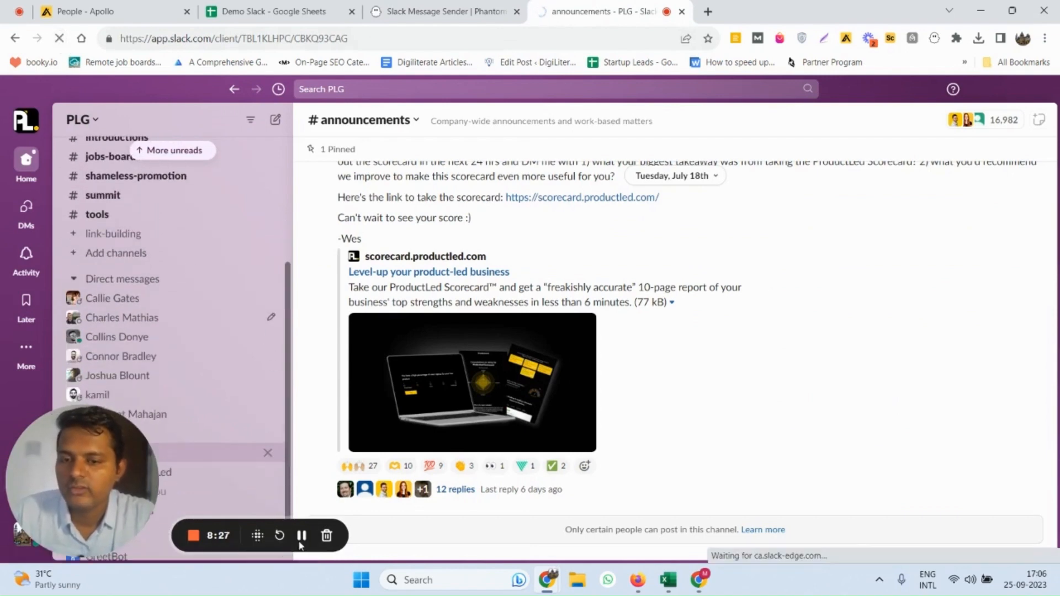
pyautogui.click(301, 535)
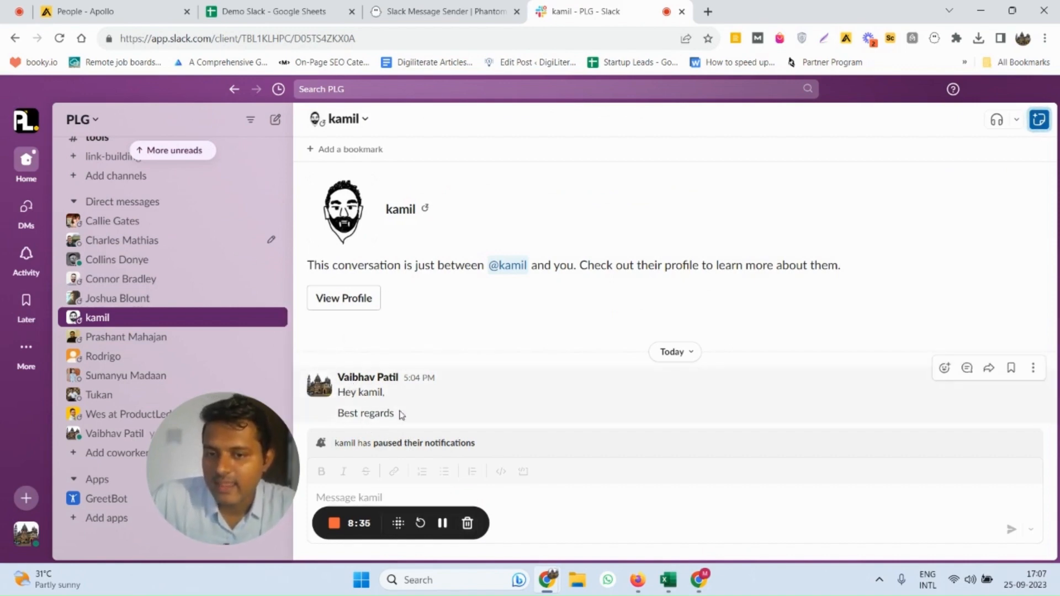
# Check the recipients' first names in the Demo Slack sheet against Slack and review the direct messages sent to the third and fourth listed users
pyautogui.click(289, 11)
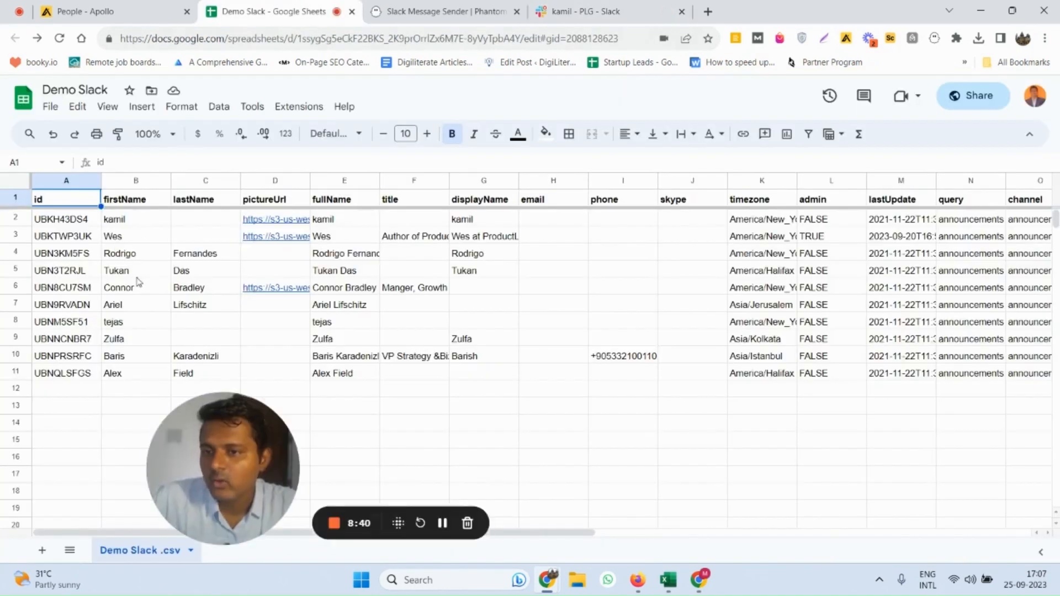
pyautogui.click(560, 7)
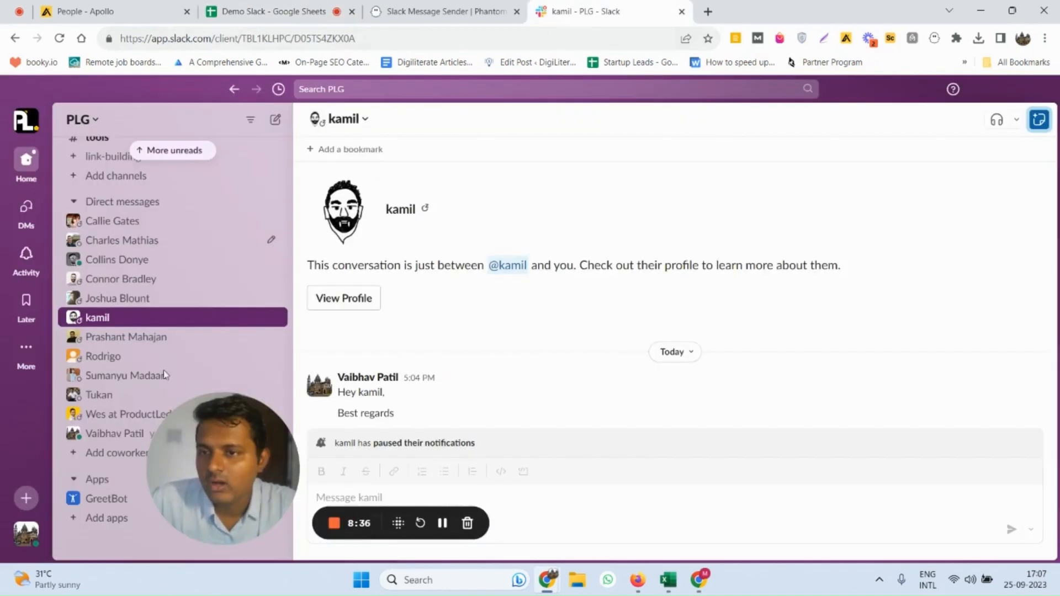
pyautogui.click(98, 358)
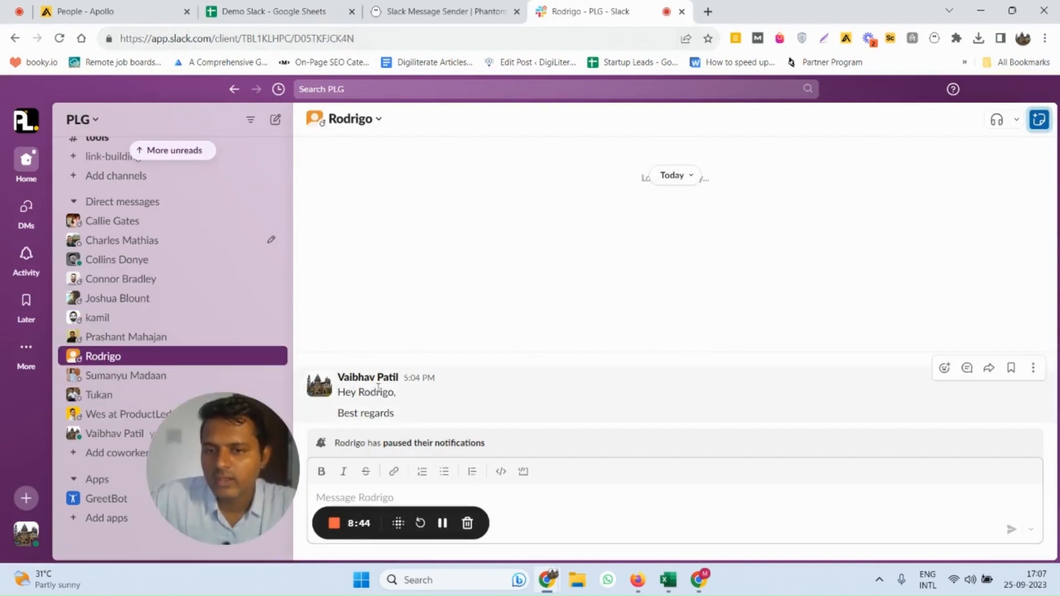
pyautogui.click(97, 395)
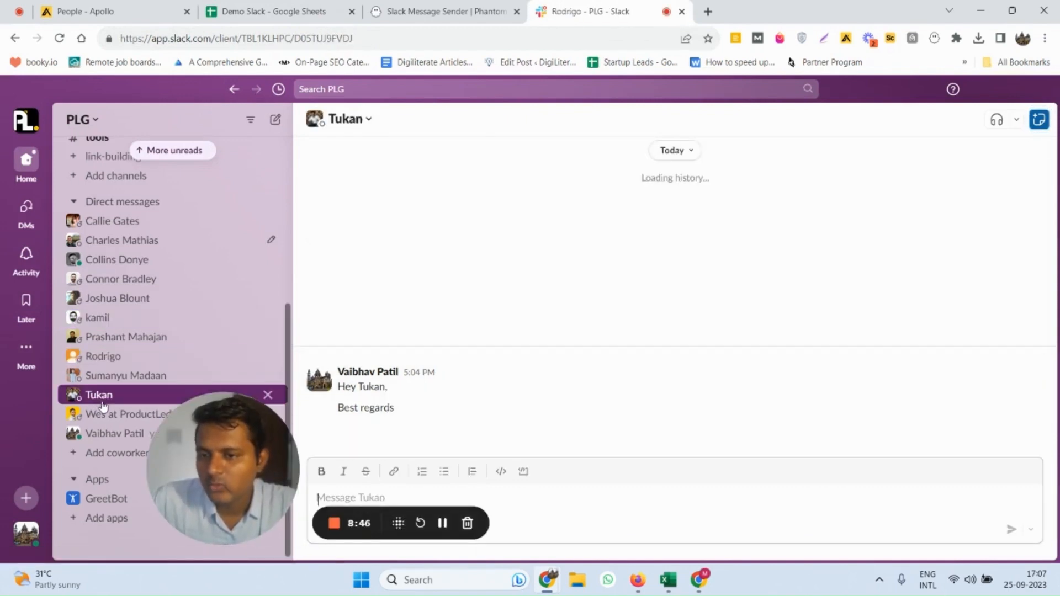